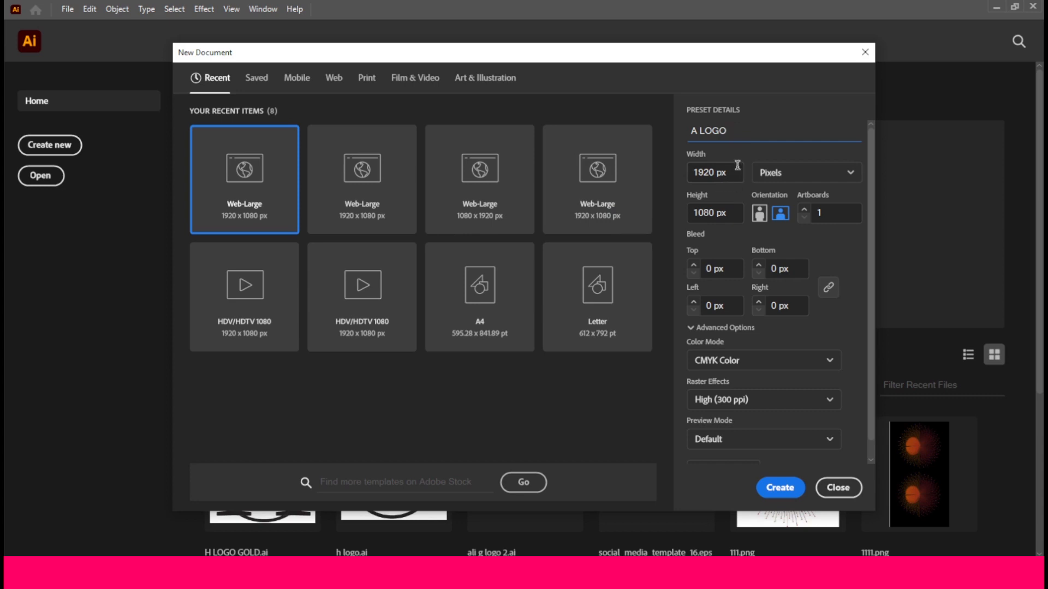
# - Create a landscape document named A LOGO, 1920 × 1080 px, with CMYK color and 300 ppi raster effects
pyautogui.press('Tab')
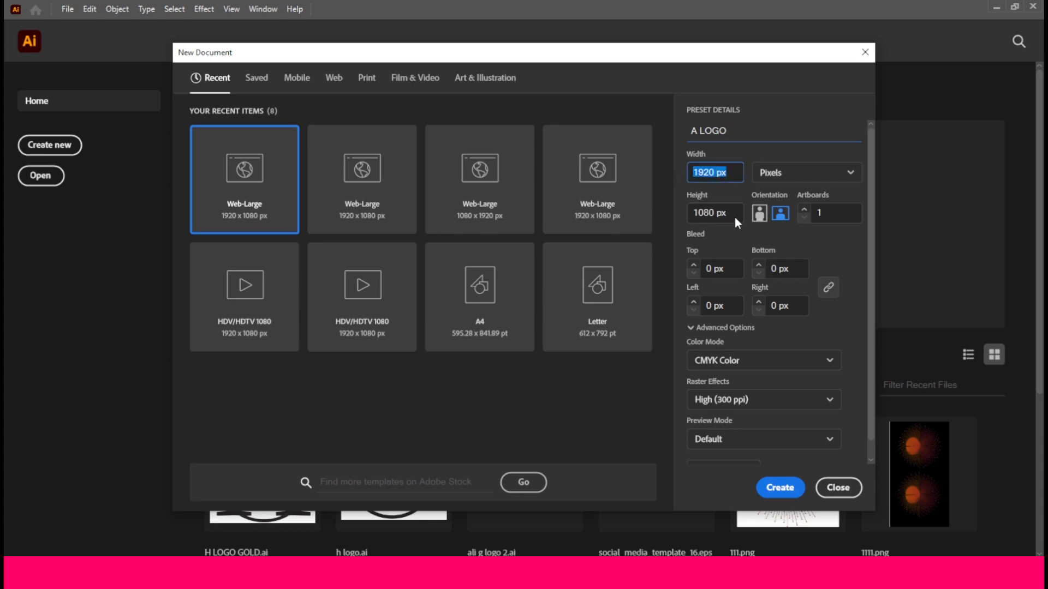
pyautogui.moveTo(730, 212); pyautogui.dragTo(679, 220)
pyautogui.click(781, 173)
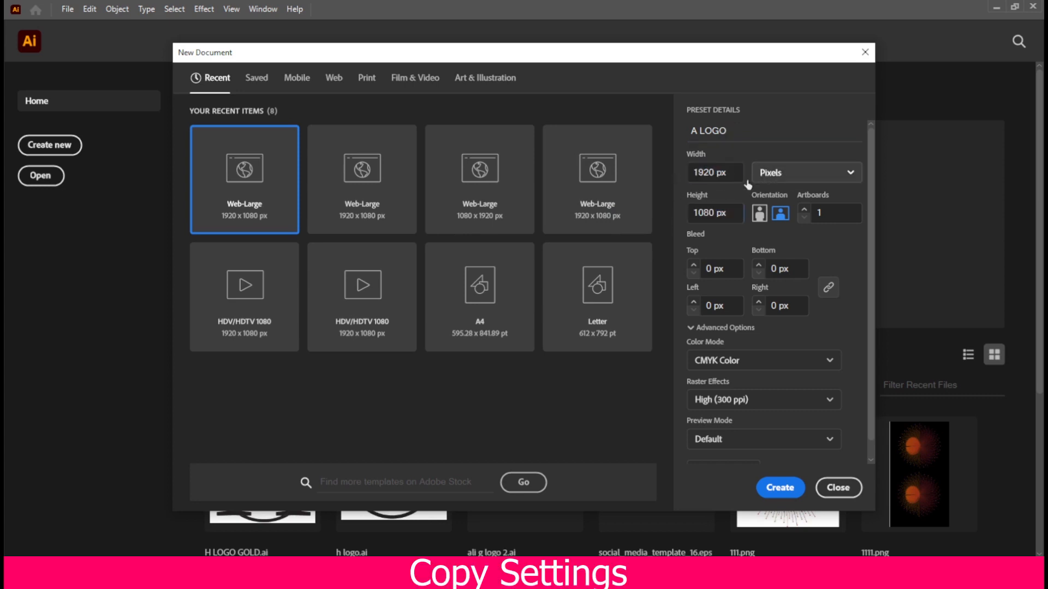
pyautogui.click(778, 173)
pyautogui.click(769, 197)
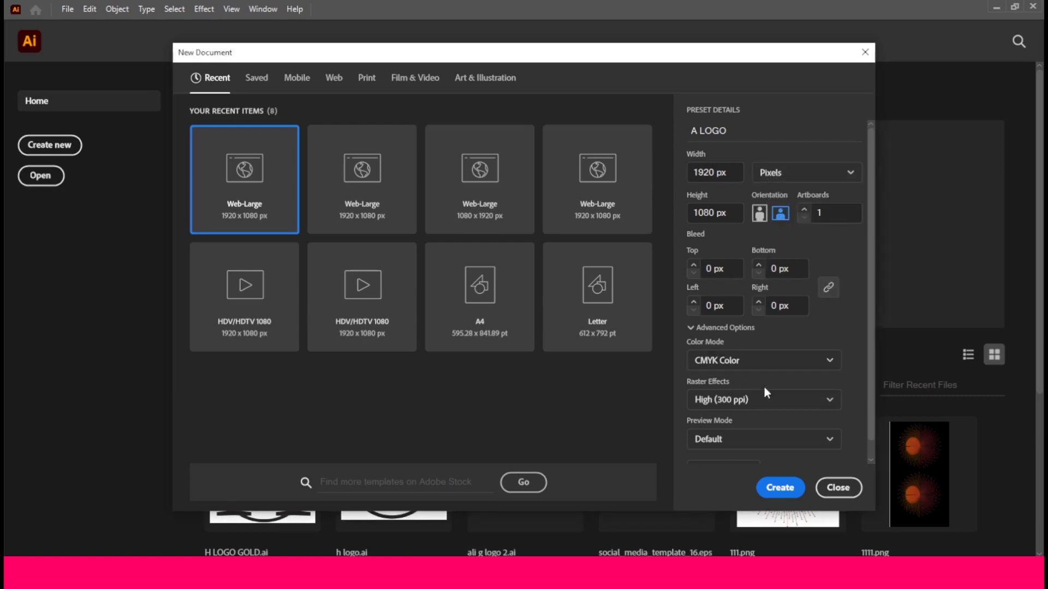
pyautogui.click(775, 487)
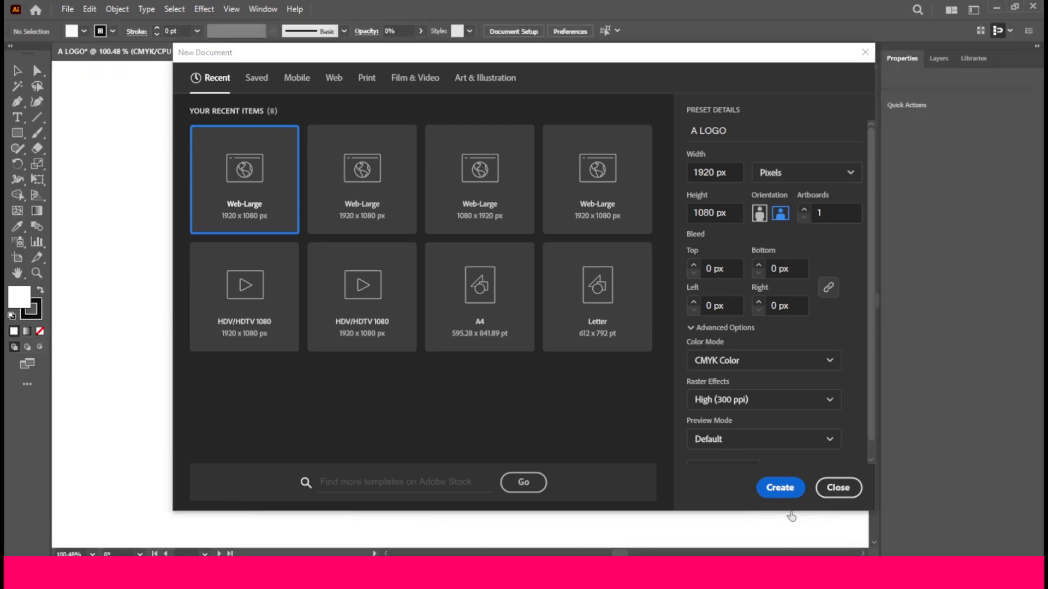
pyautogui.hotkey('ctrl', '0')
pyautogui.press('v')
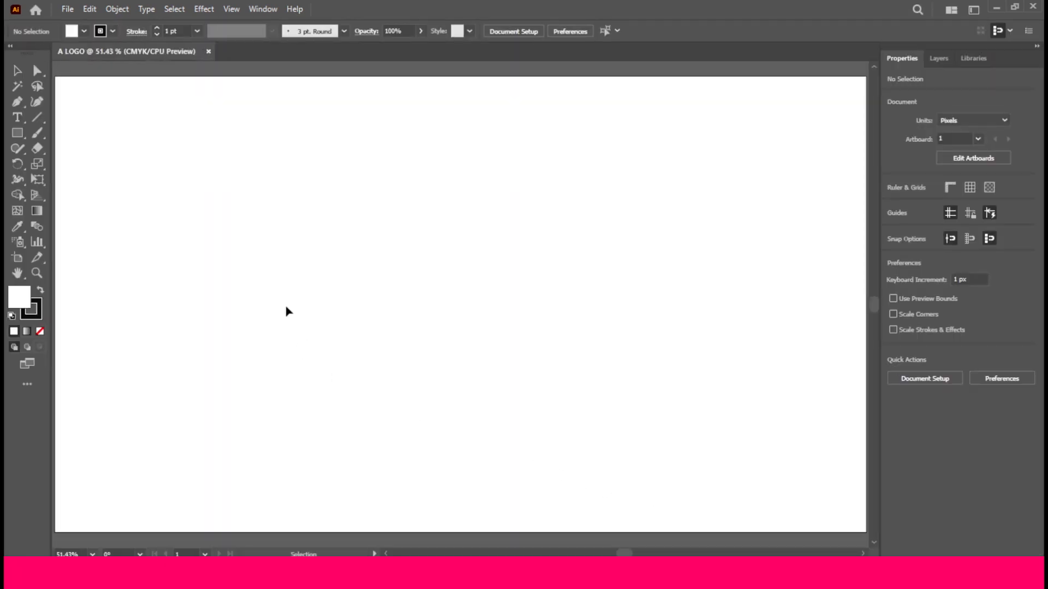
# - Add the point text "a" in the upper middle of the artboard and scale it up to about 264 pt
pyautogui.click(18, 121)
pyautogui.click(342, 184)
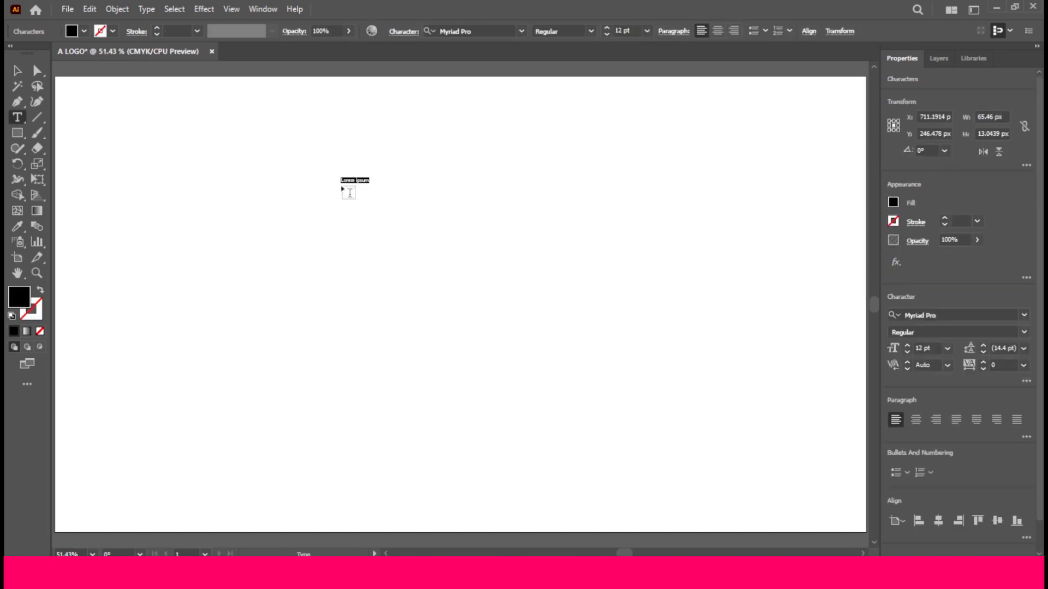
pyautogui.write('a')
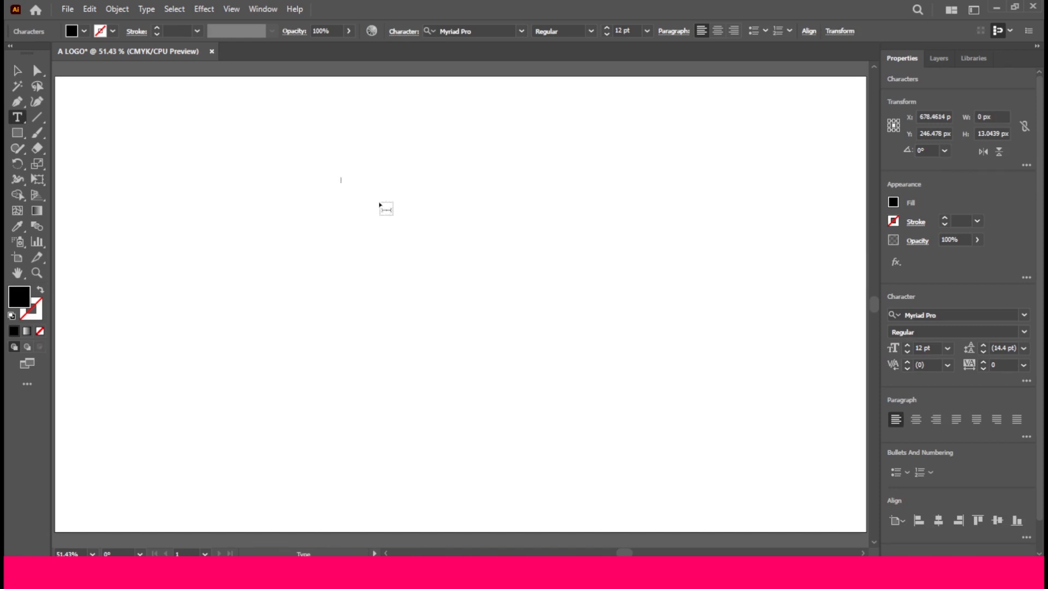
pyautogui.press('Escape')
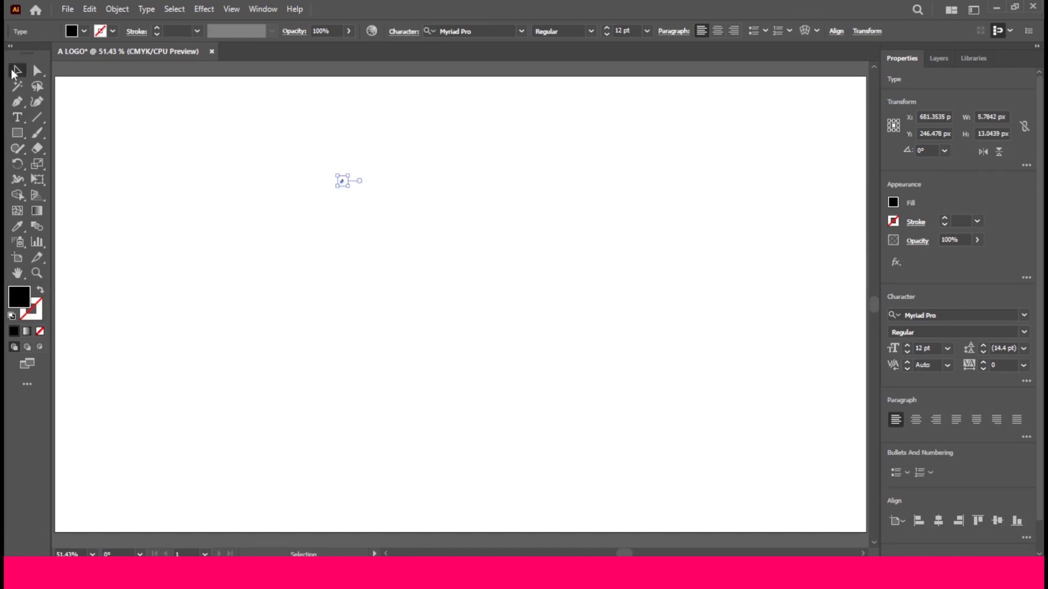
pyautogui.moveTo(348, 186); pyautogui.dragTo(569, 490)
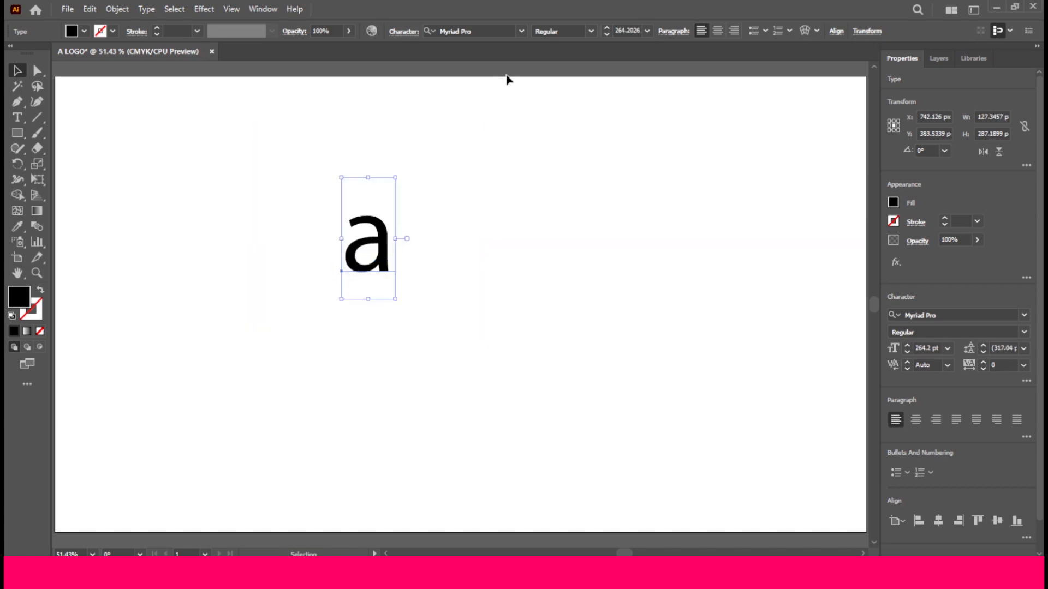
# - Preview different typefaces on the letter and set its font to Castellar
pyautogui.click(521, 32)
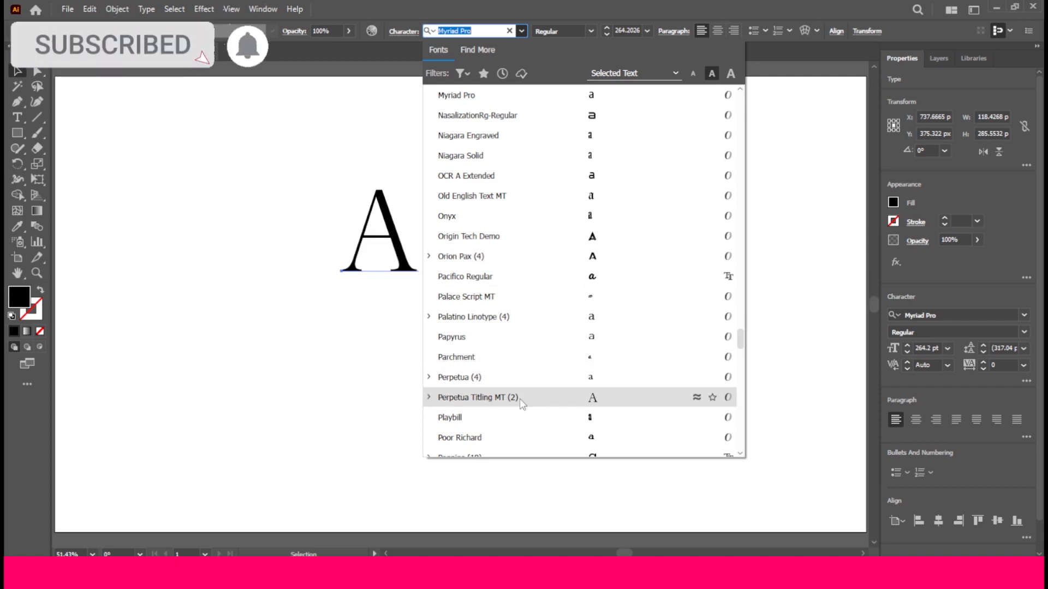
pyautogui.scroll(-9, 520, 401)
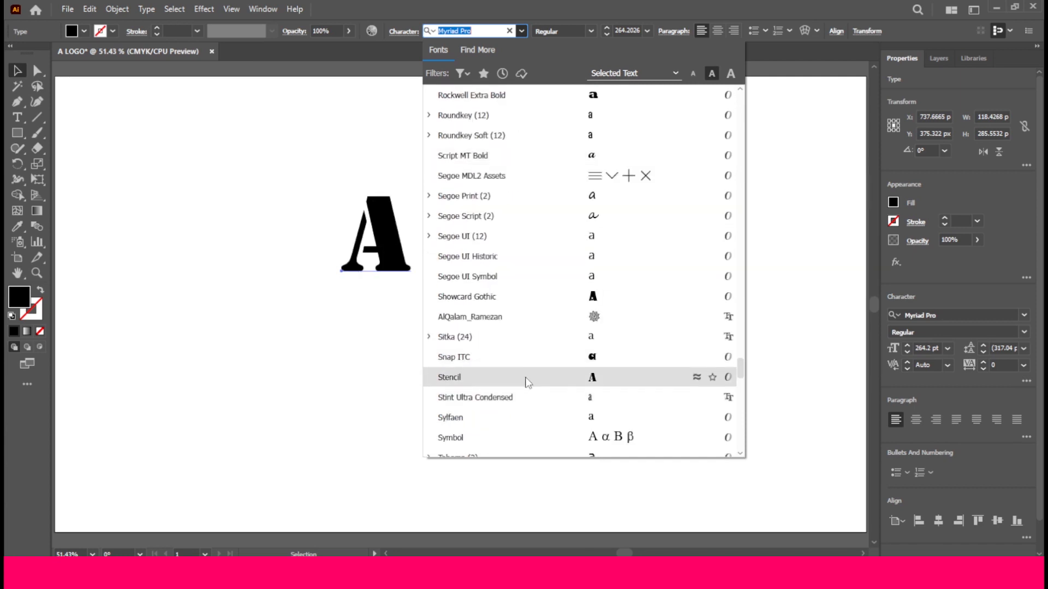
pyautogui.scroll(-3, 528, 382)
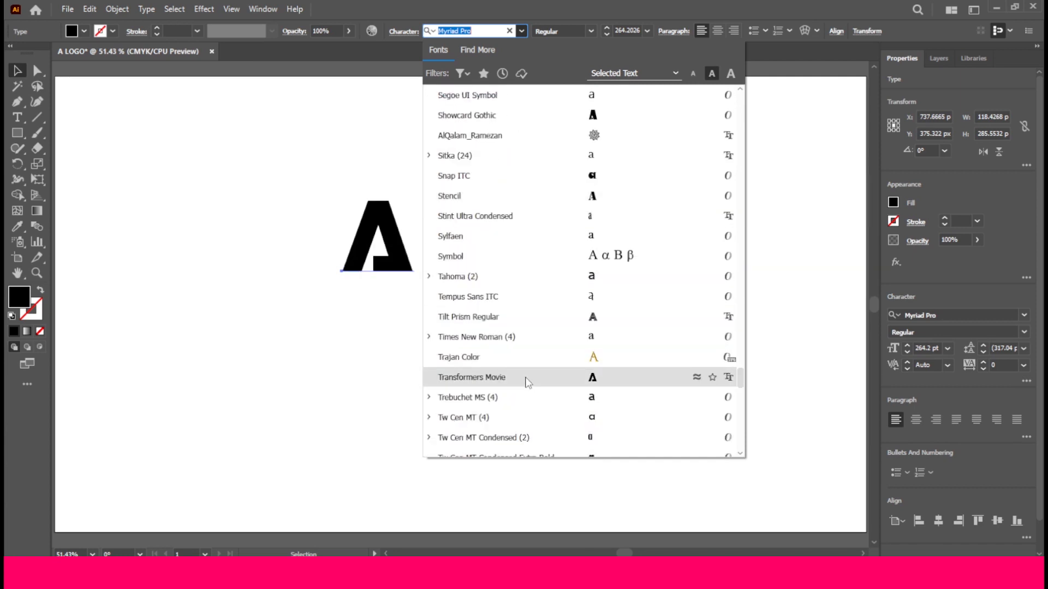
pyautogui.scroll(-5, 528, 377)
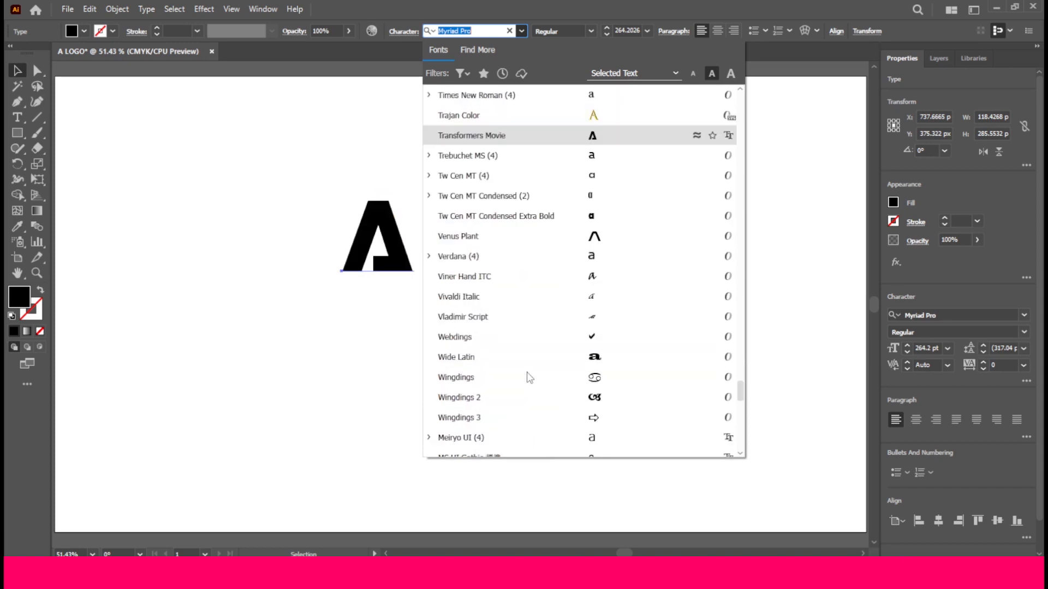
pyautogui.scroll(-8, 528, 377)
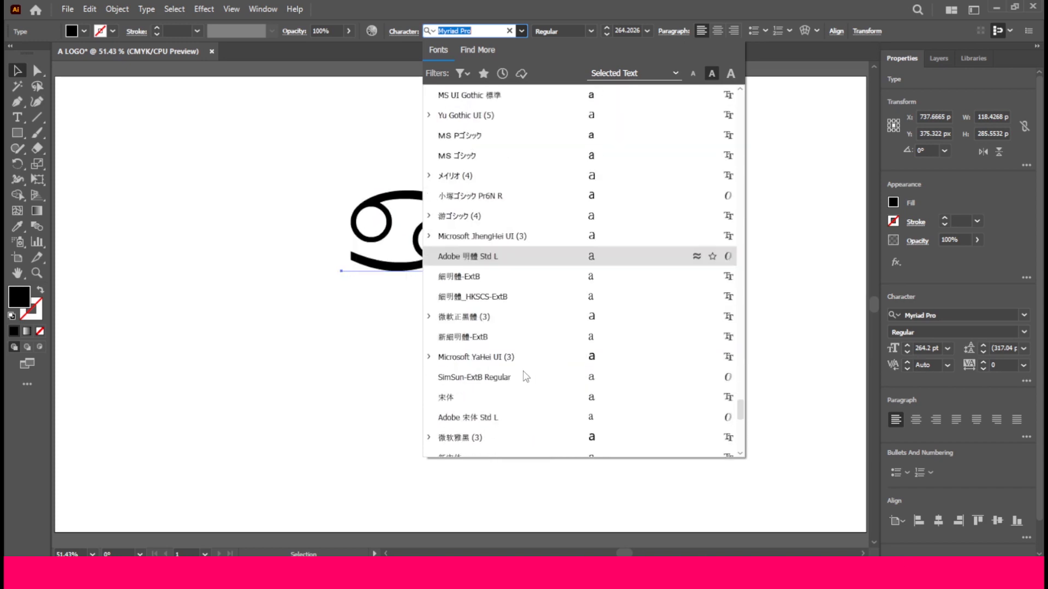
pyautogui.scroll(-3, 526, 374)
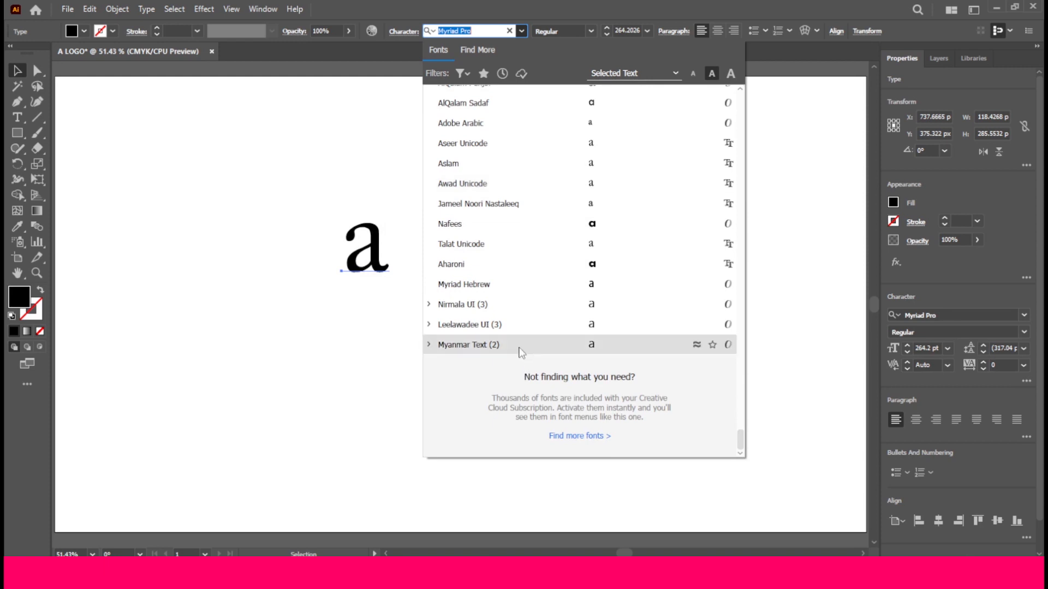
pyautogui.scroll(10, 520, 349)
pyautogui.scroll(15, 520, 340)
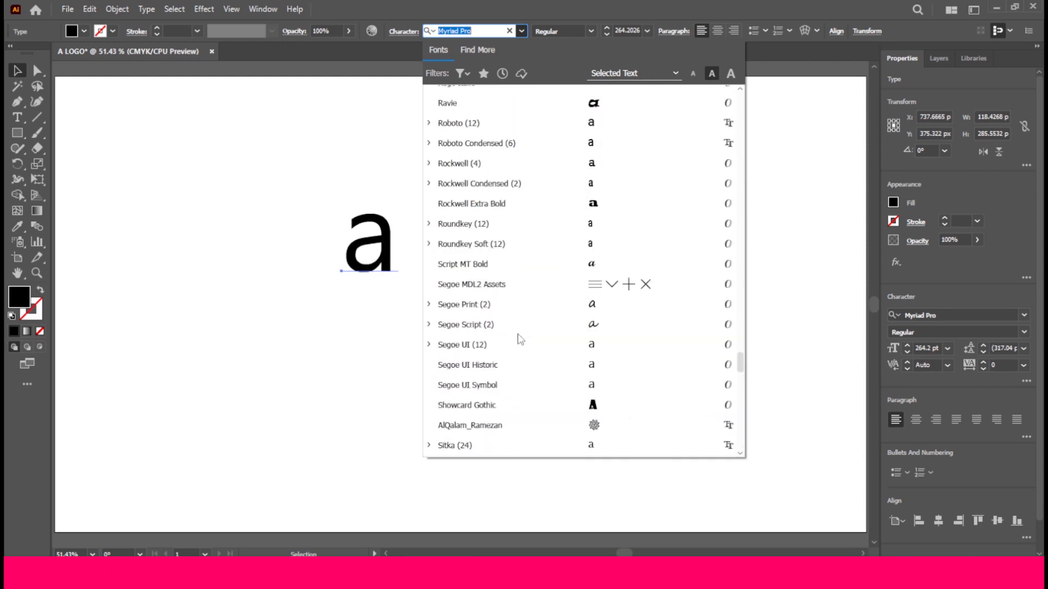
pyautogui.scroll(8, 518, 331)
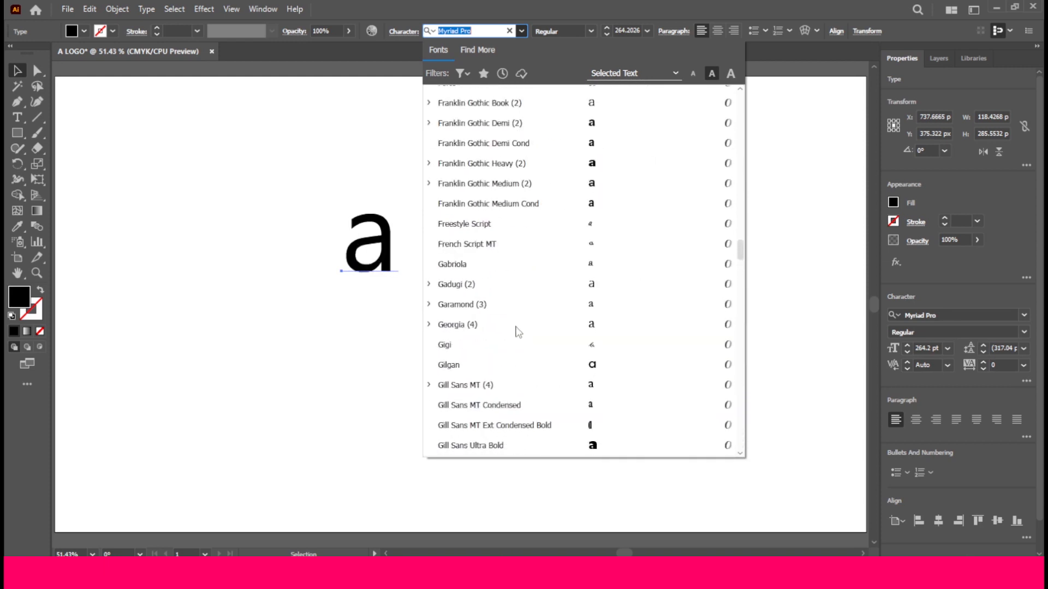
pyautogui.scroll(12, 518, 328)
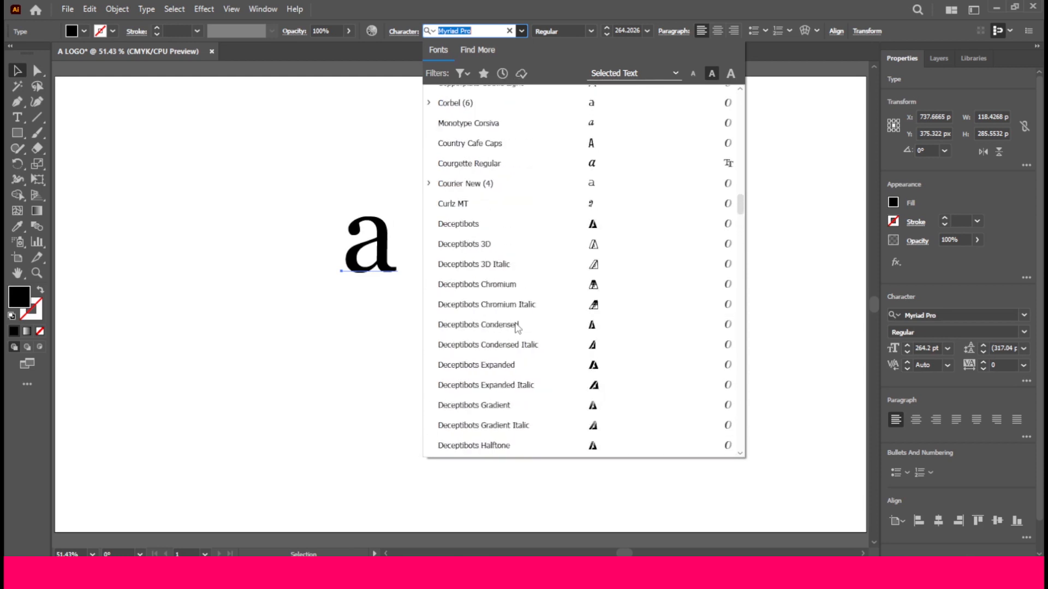
pyautogui.scroll(5, 516, 325)
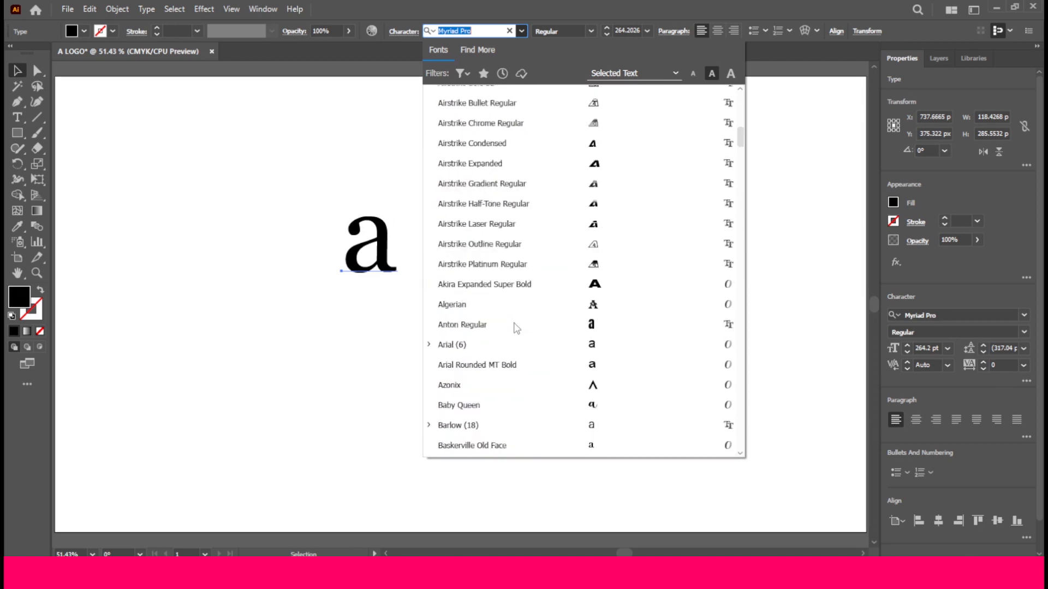
pyautogui.scroll(-7, 510, 339)
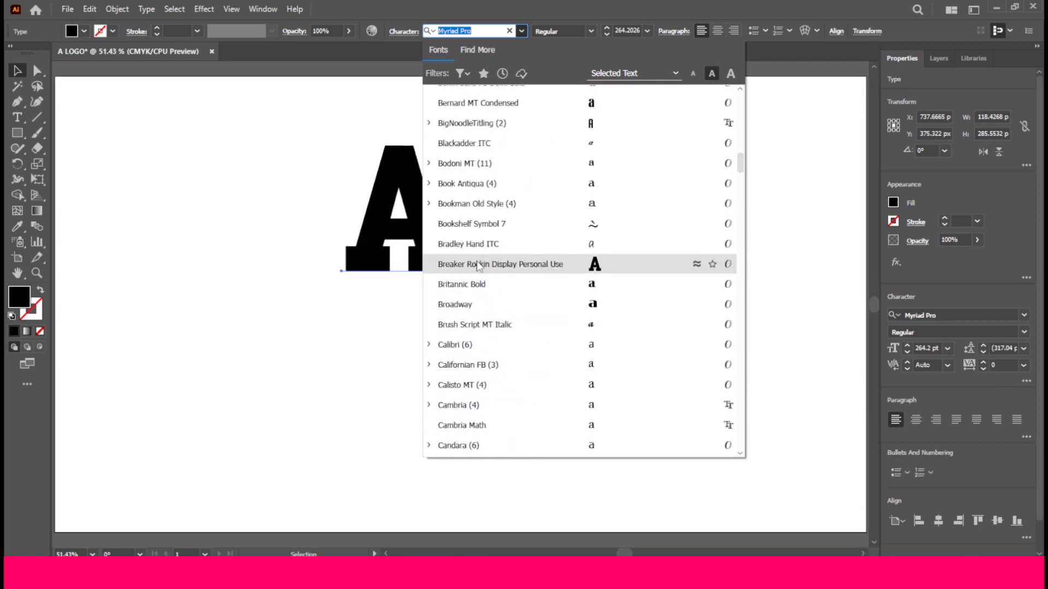
pyautogui.scroll(15, 480, 271)
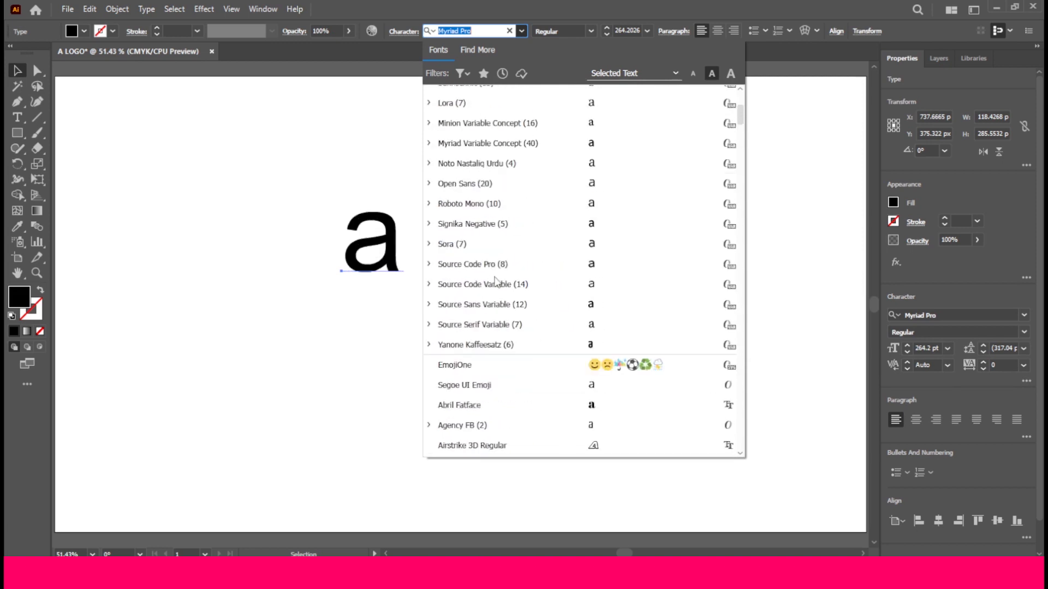
pyautogui.scroll(4, 495, 281)
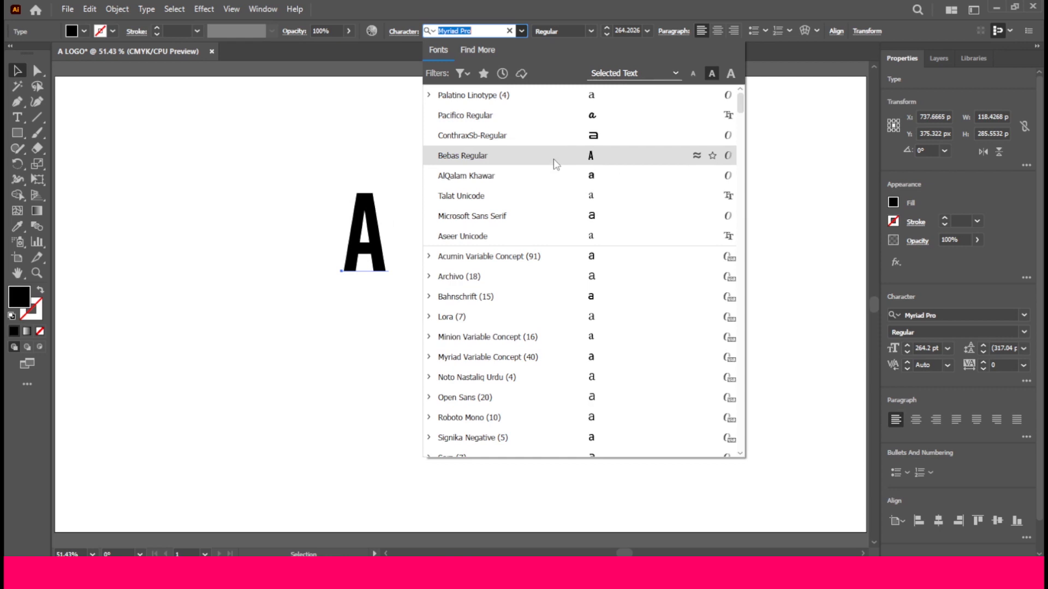
pyautogui.scroll(-6, 551, 171)
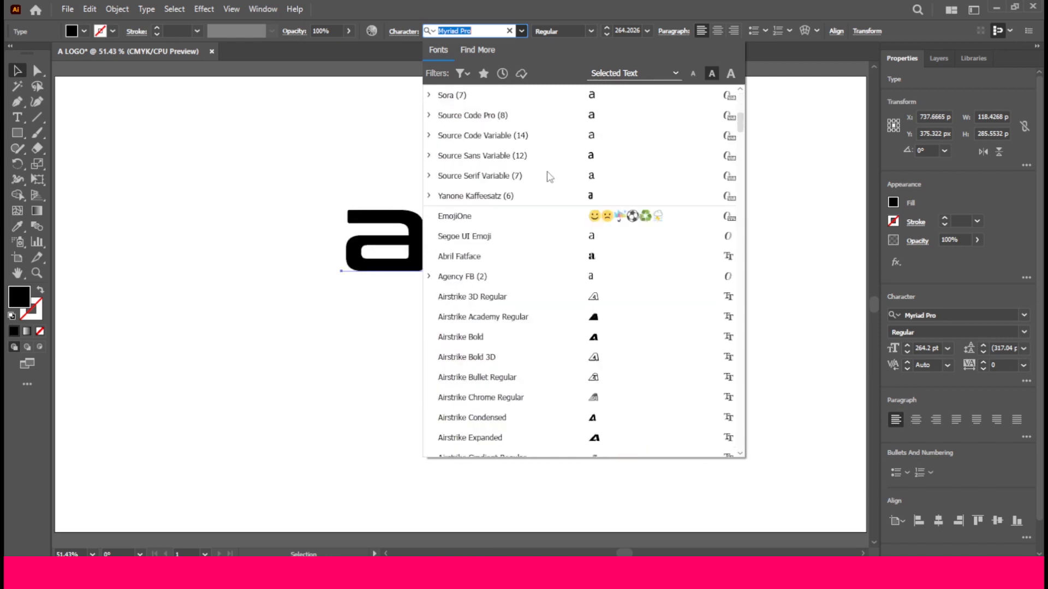
pyautogui.scroll(-9, 549, 176)
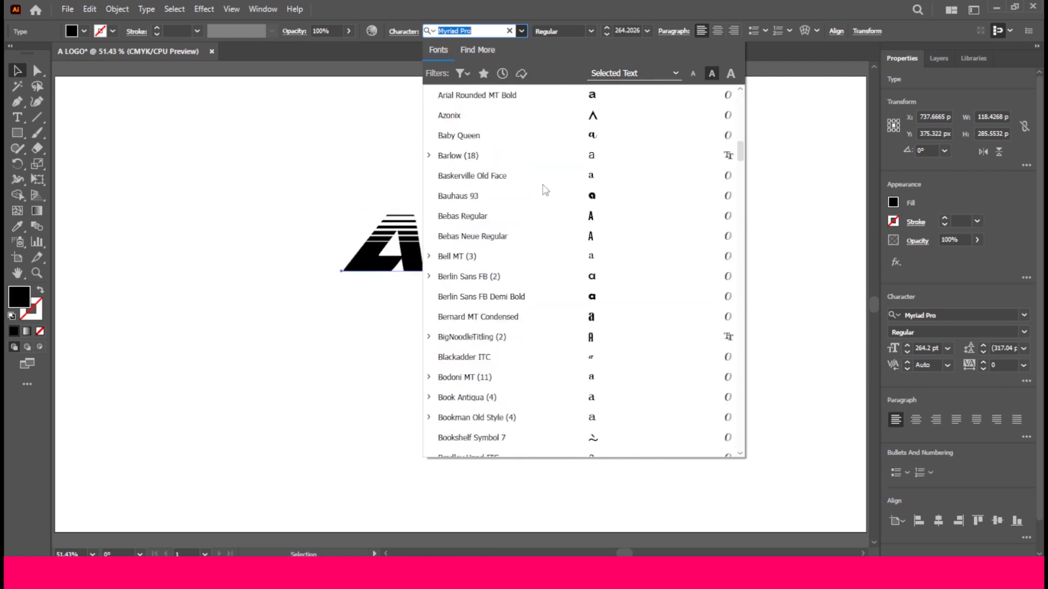
pyautogui.scroll(-3, 537, 229)
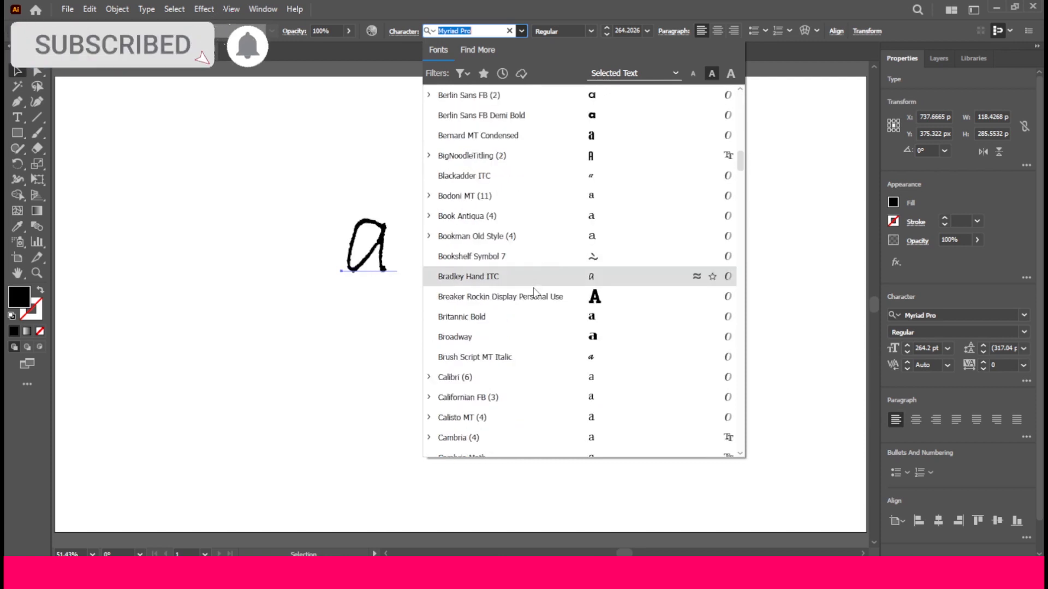
pyautogui.scroll(-5, 535, 297)
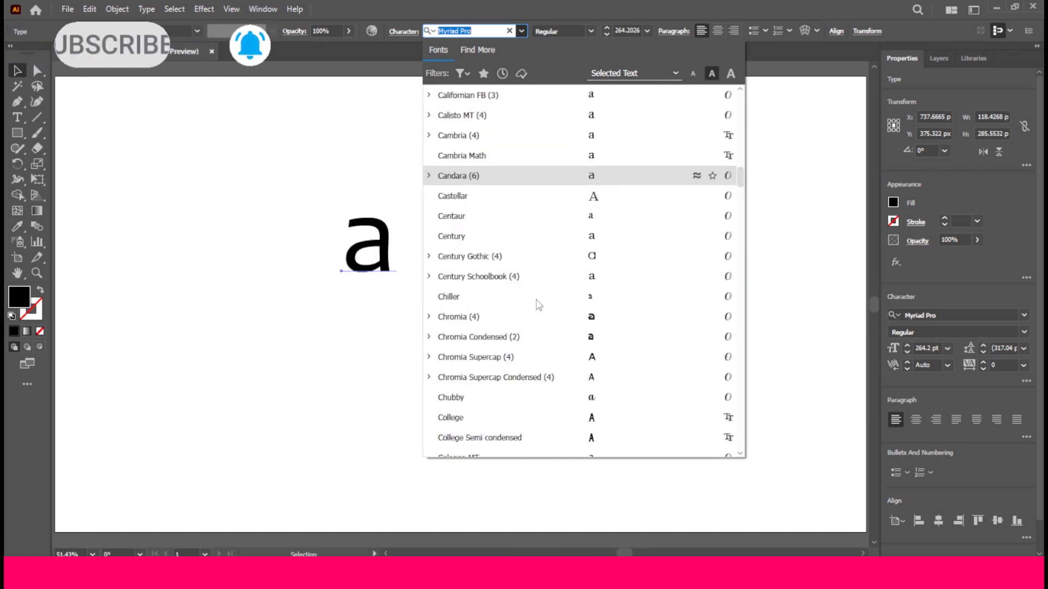
pyautogui.click(564, 198)
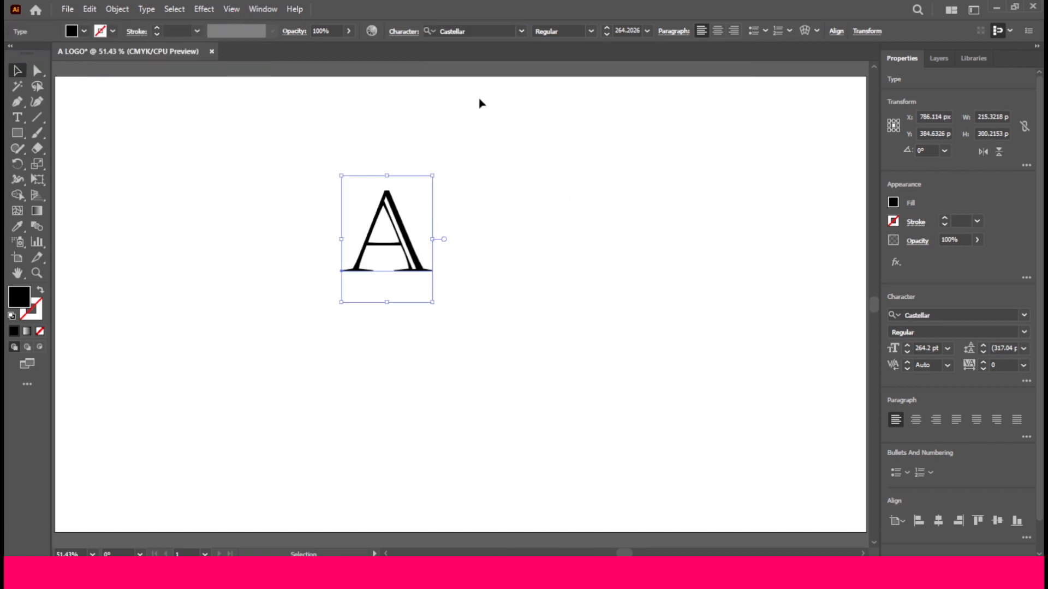
# - Preview more typefaces on the letter and set its font to Engravers MT
pyautogui.click(521, 31)
pyautogui.scroll(-6, 539, 295)
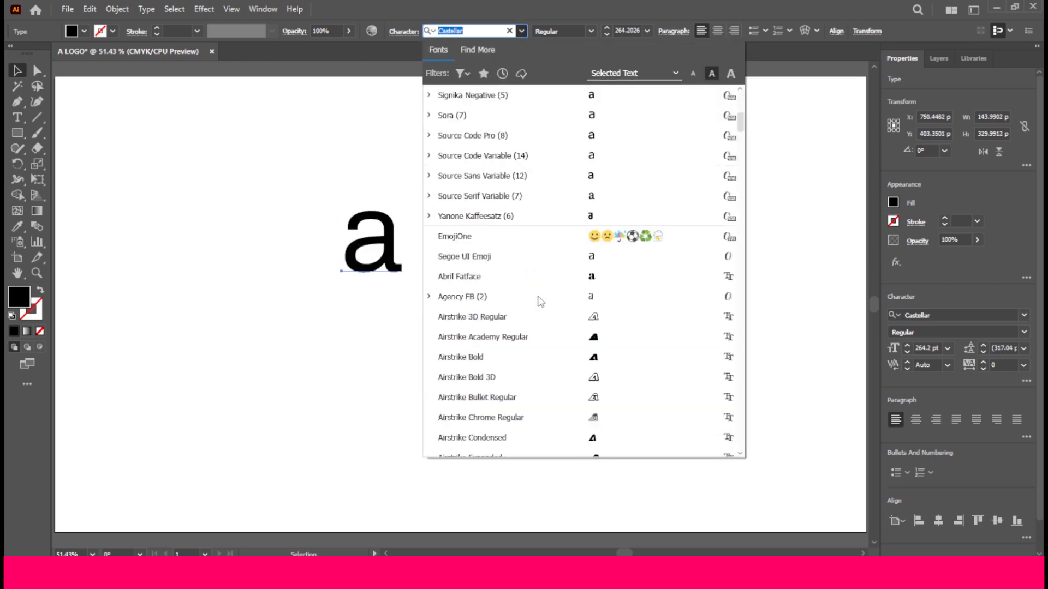
pyautogui.scroll(-12, 539, 295)
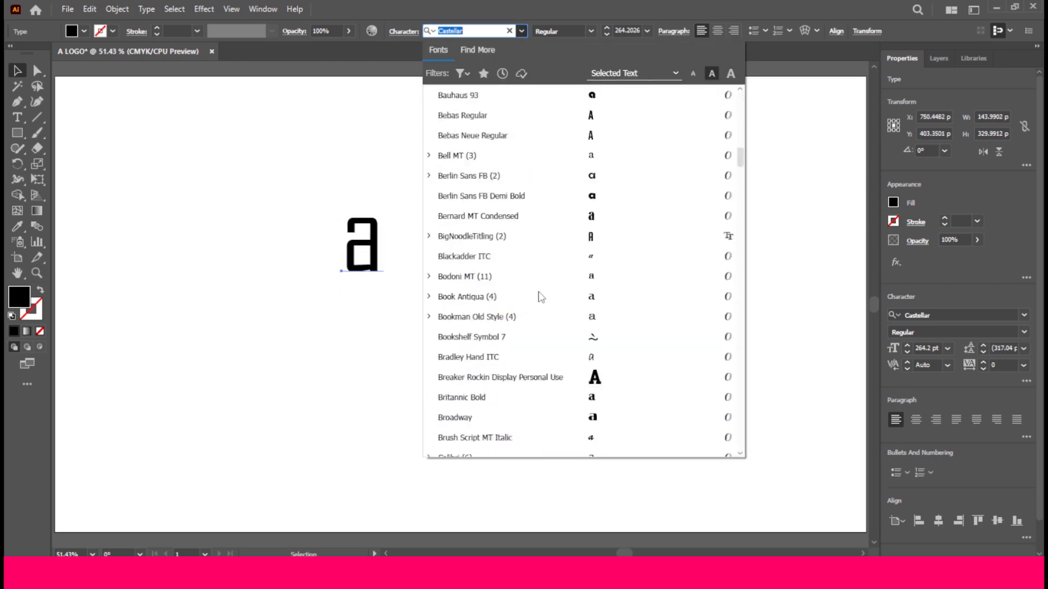
pyautogui.scroll(8, 540, 296)
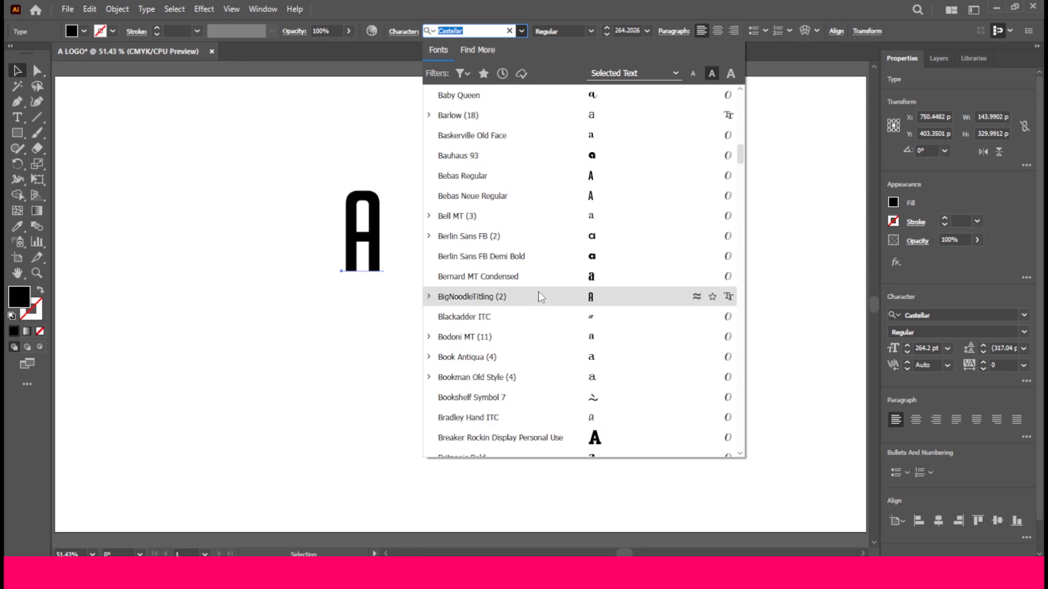
pyautogui.scroll(-5, 540, 297)
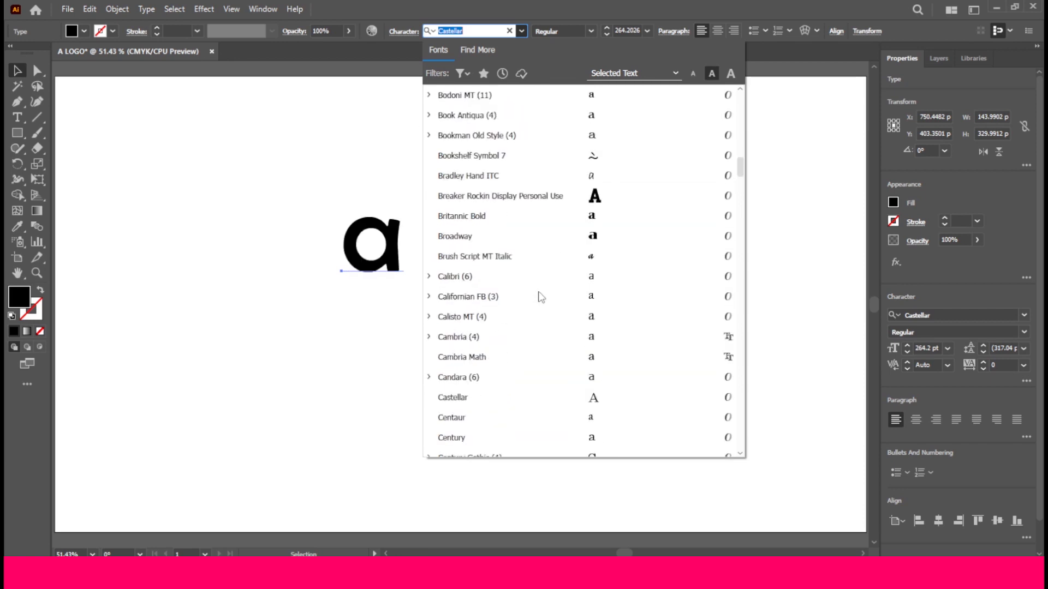
pyautogui.scroll(-8, 540, 297)
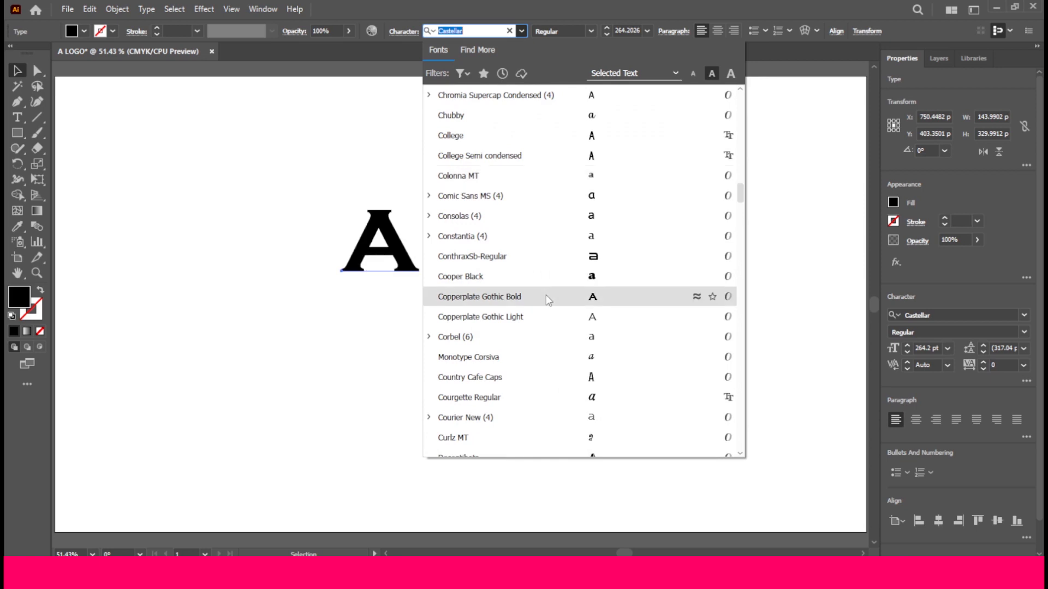
pyautogui.scroll(-5, 547, 299)
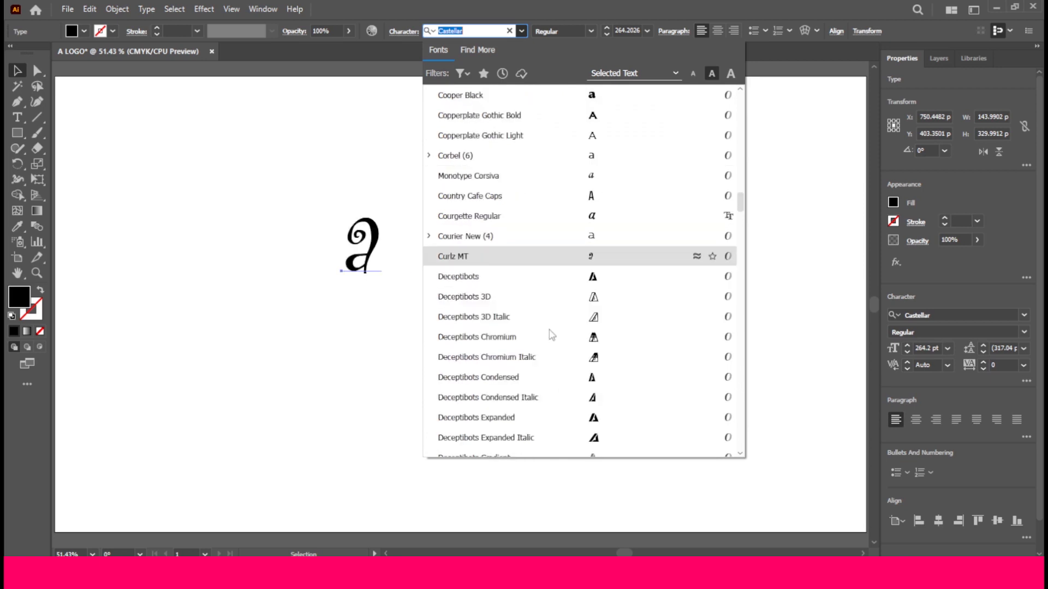
pyautogui.scroll(-4, 551, 336)
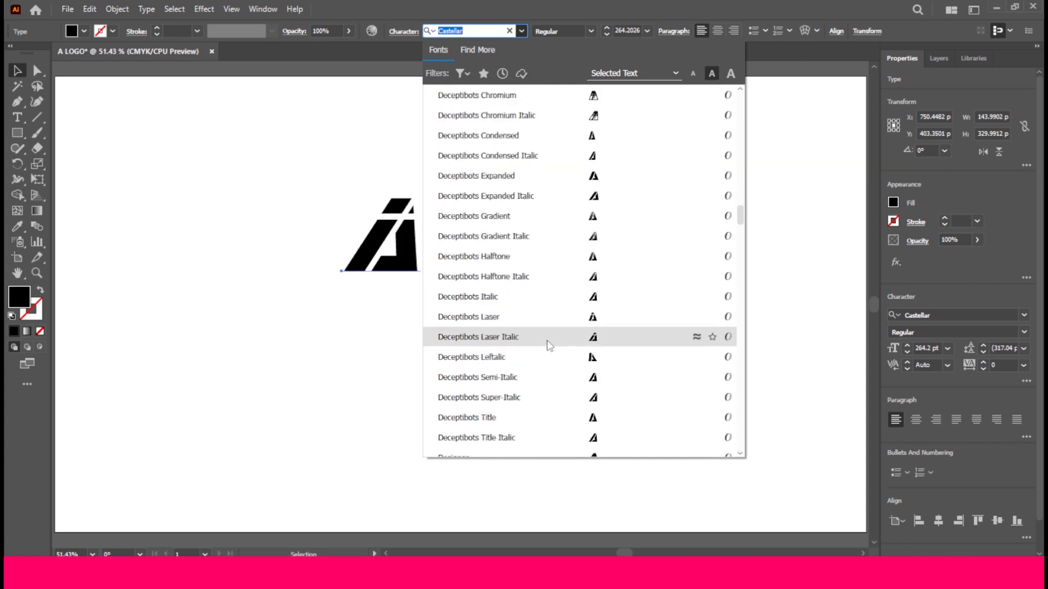
pyautogui.scroll(-4, 548, 341)
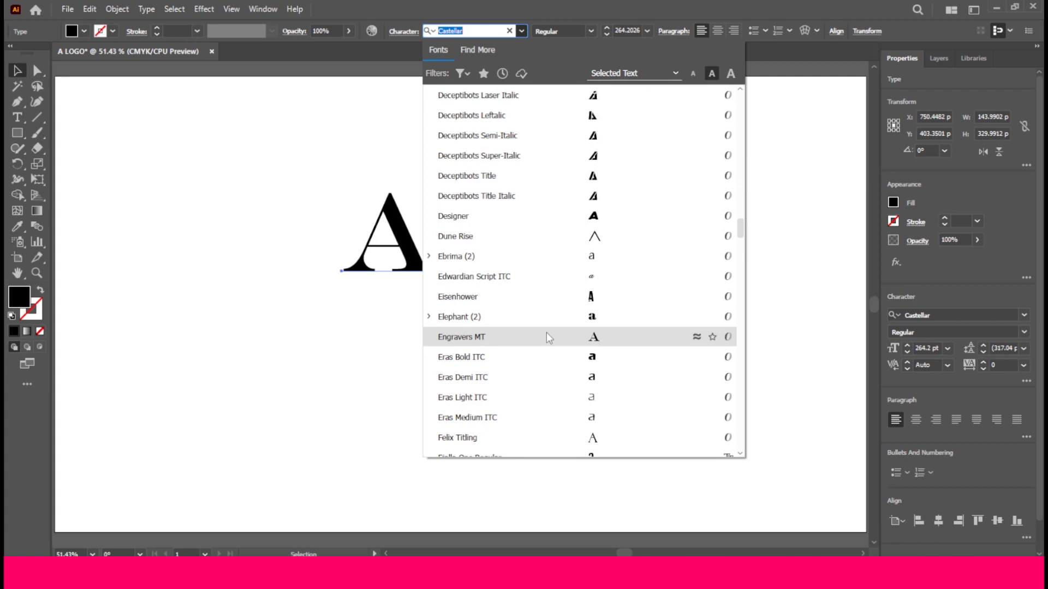
pyautogui.click(546, 334)
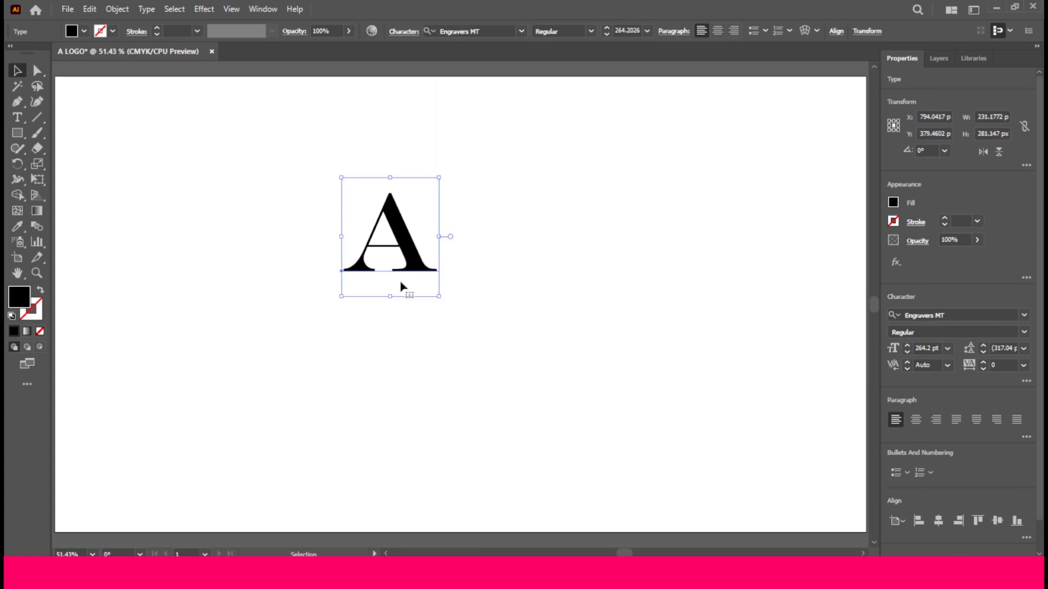
# - Scale the letter A up to about 524 pt and convert it to outlines
pyautogui.moveTo(394, 298); pyautogui.dragTo(389, 412)
pyautogui.rightClick(416, 263)
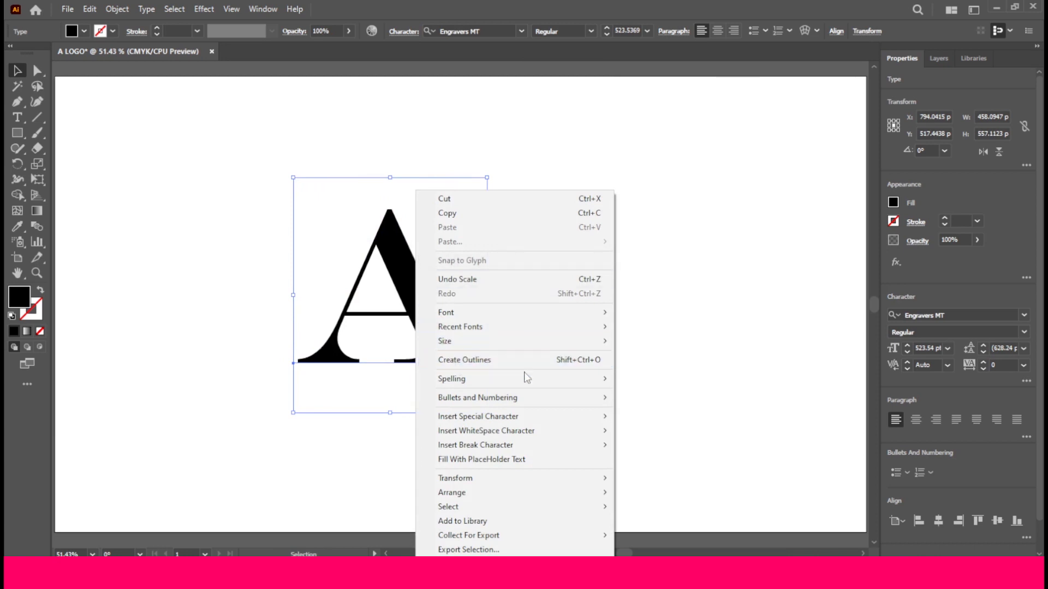
pyautogui.click(491, 362)
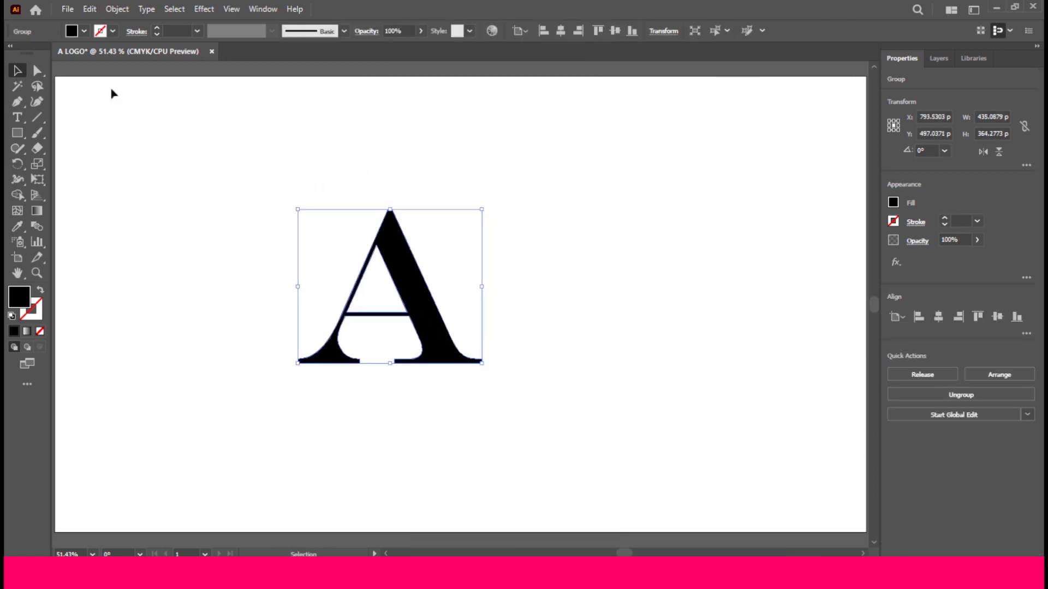
# - Nudge the anchor point at the left end of the crossbar's upper edge to about X 687.28, Y 564.75 px
pyautogui.click(38, 72)
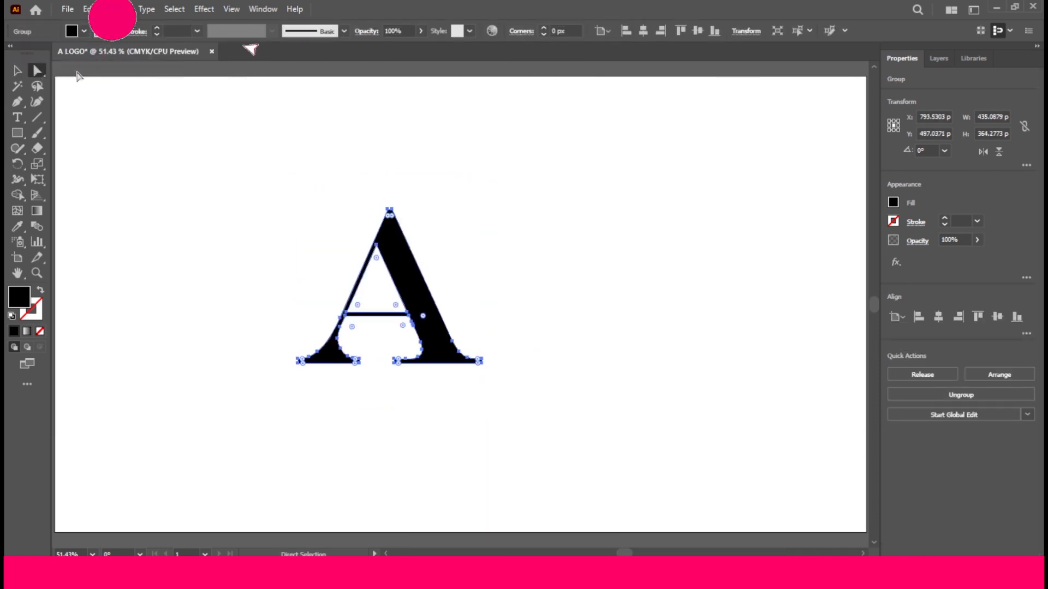
pyautogui.scroll(4, 333, 339)
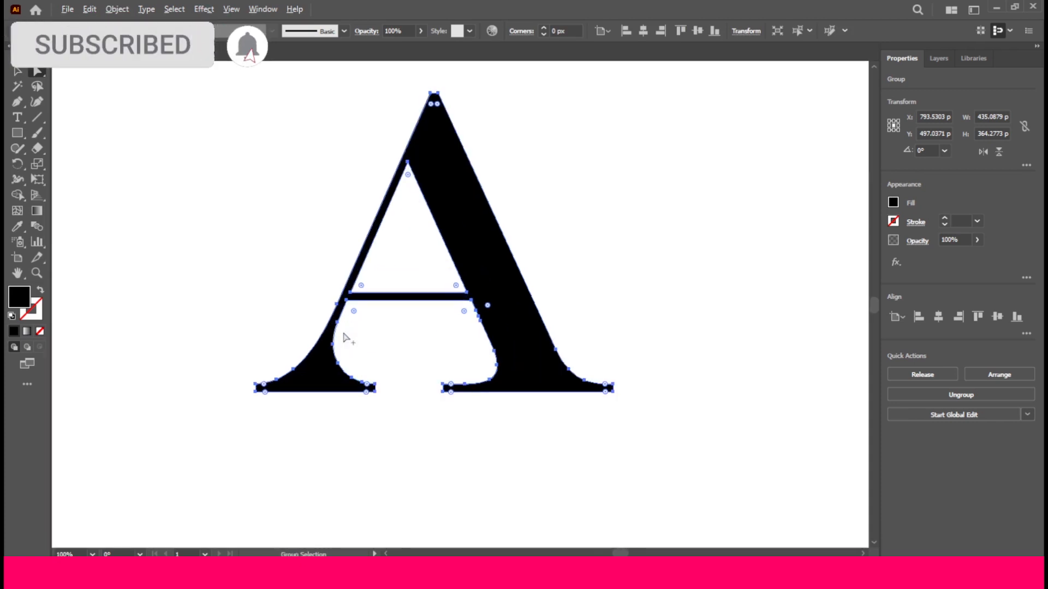
pyautogui.scroll(1, 354, 316)
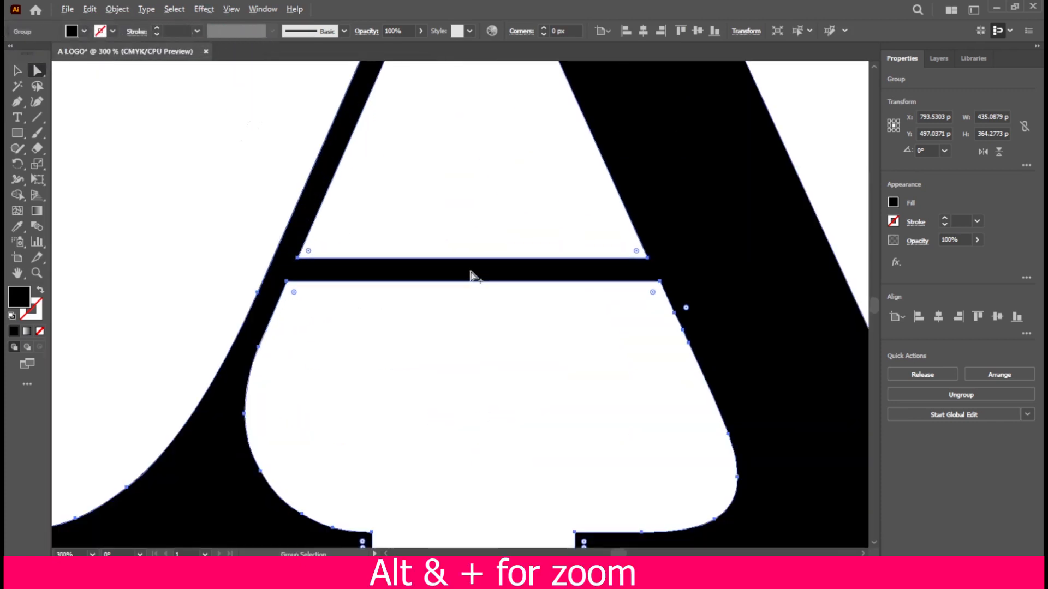
pyautogui.scroll(1, 475, 276)
pyautogui.moveTo(403, 246); pyautogui.dragTo(457, 298)
pyautogui.scroll(3, 456, 298)
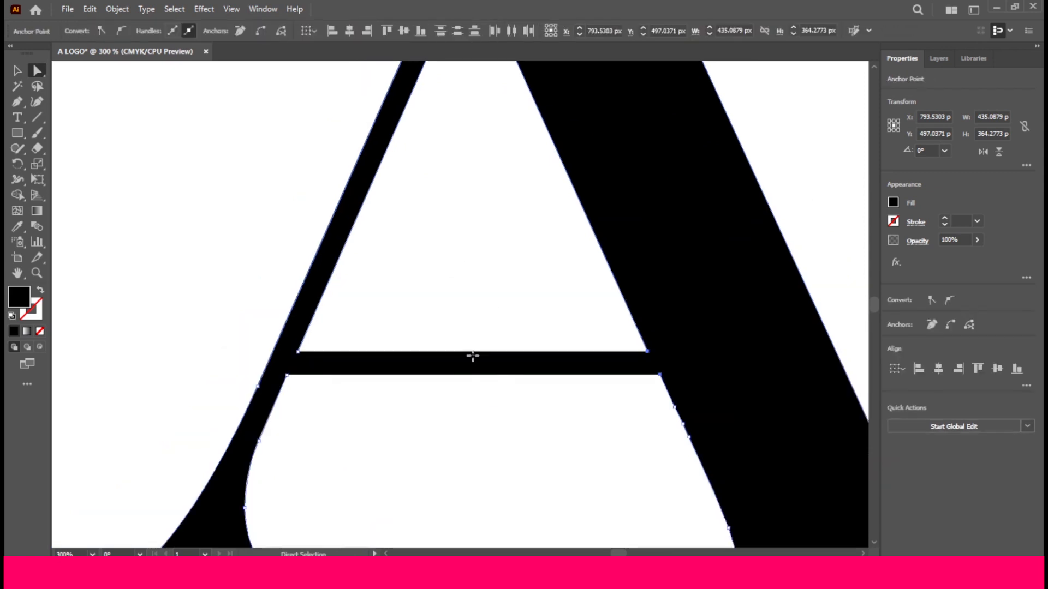
pyautogui.click(299, 352)
pyautogui.press('Down')
pyautogui.press('Down')
pyautogui.press('Down')
pyautogui.press('Down')
pyautogui.press('Down')
pyautogui.press('Down')
pyautogui.press('Down')
pyautogui.press('Down')
pyautogui.press('Down')
pyautogui.press('Left')
pyautogui.press('Left')
pyautogui.press('Left')
pyautogui.press('Left')
pyautogui.press('Left')
pyautogui.press('Left')
pyautogui.press('Left')
pyautogui.press('Left')
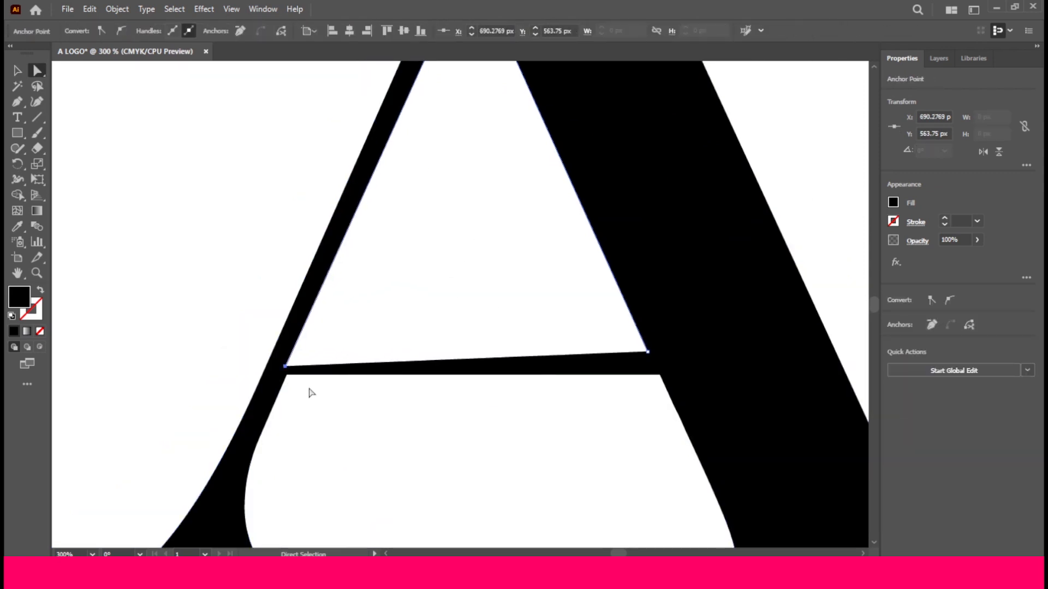
pyautogui.press('Down')
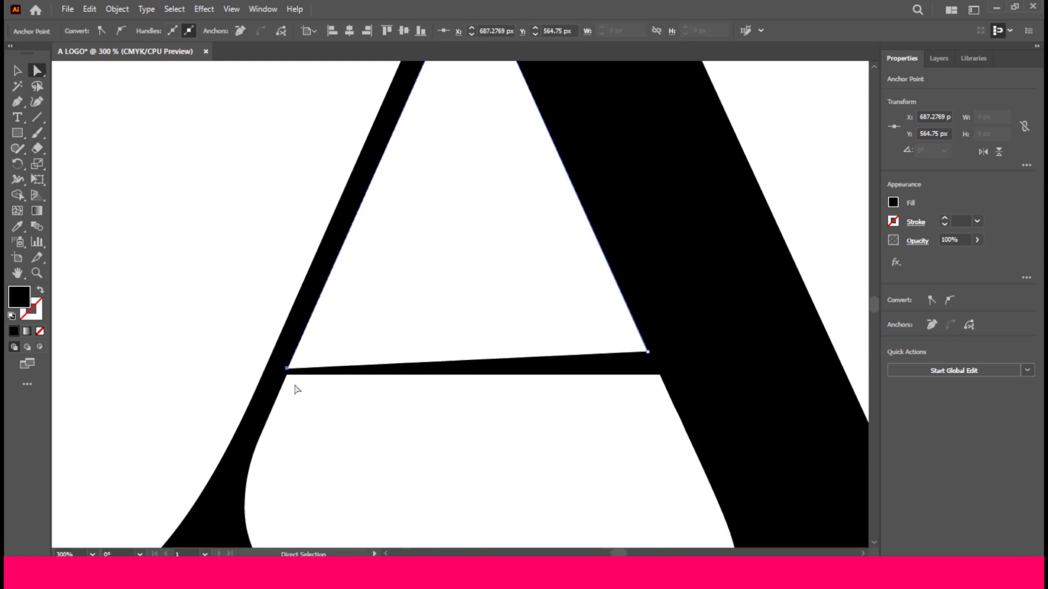
# - Nudge the anchor point at the right end of the crossbar's upper edge to about X 838.15, Y 566.75 px
pyautogui.click(651, 361)
pyautogui.press('Up')
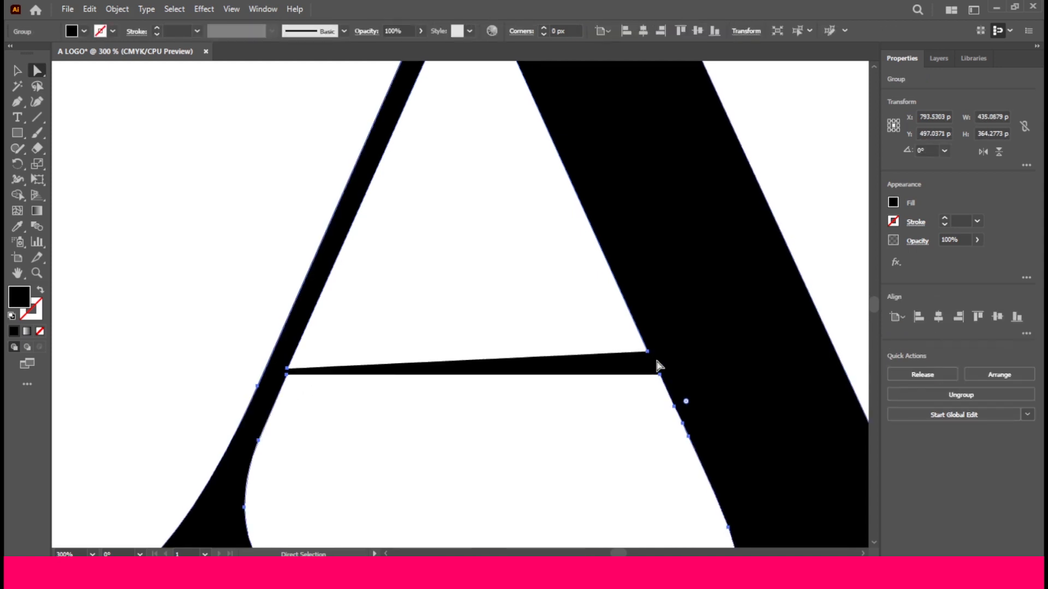
pyautogui.click(648, 352)
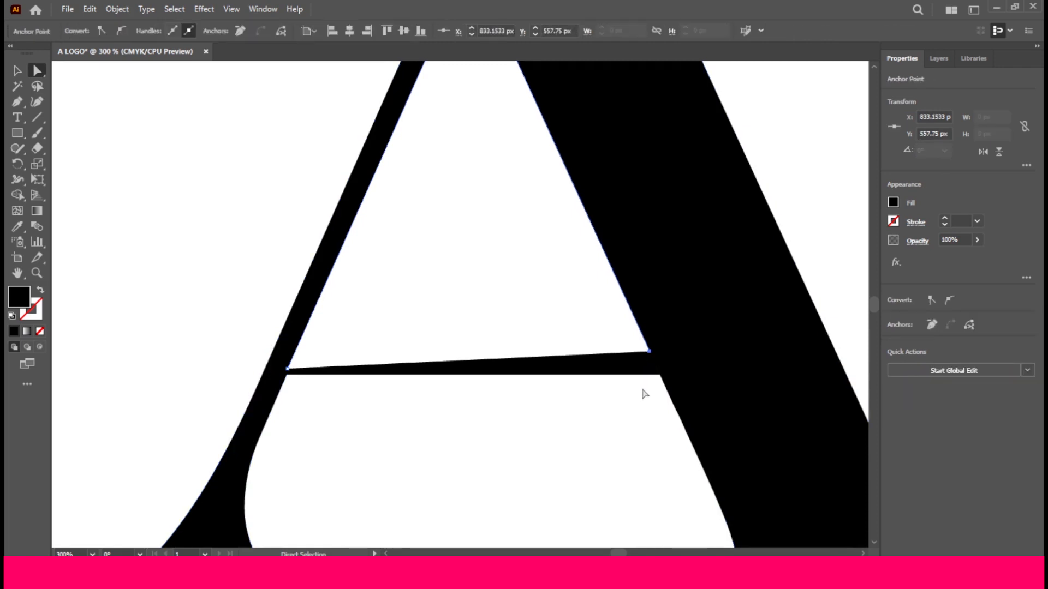
pyautogui.press('Down')
pyautogui.press('Right')
pyautogui.press('Down')
pyautogui.press('Right')
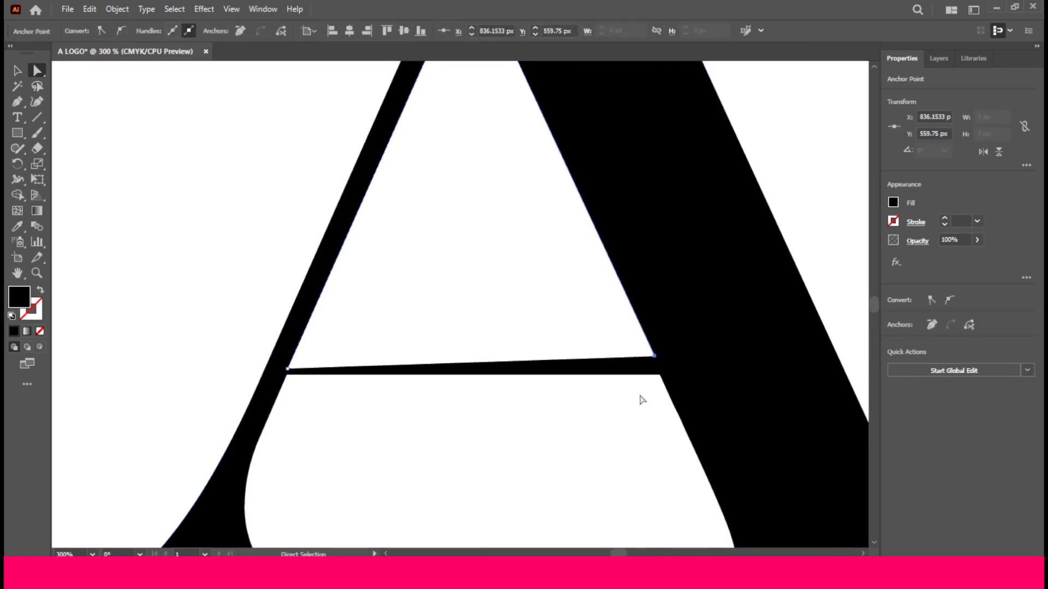
pyautogui.press('Down')
pyautogui.press('Right')
pyautogui.press('Down')
pyautogui.press('Right')
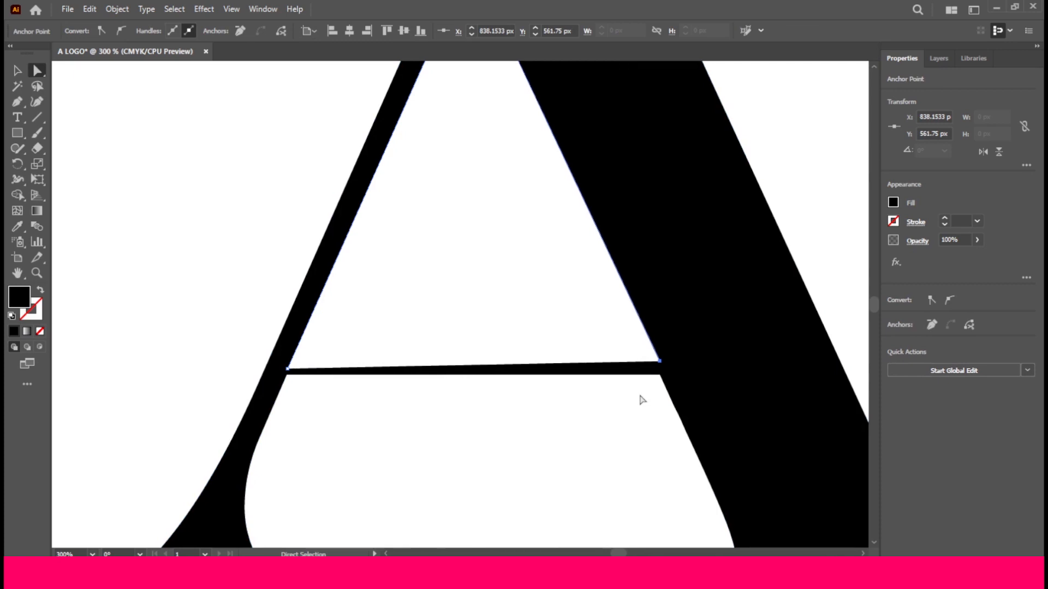
pyautogui.press('Down')
pyautogui.press('Down')
pyautogui.press('Right')
pyautogui.press('Down')
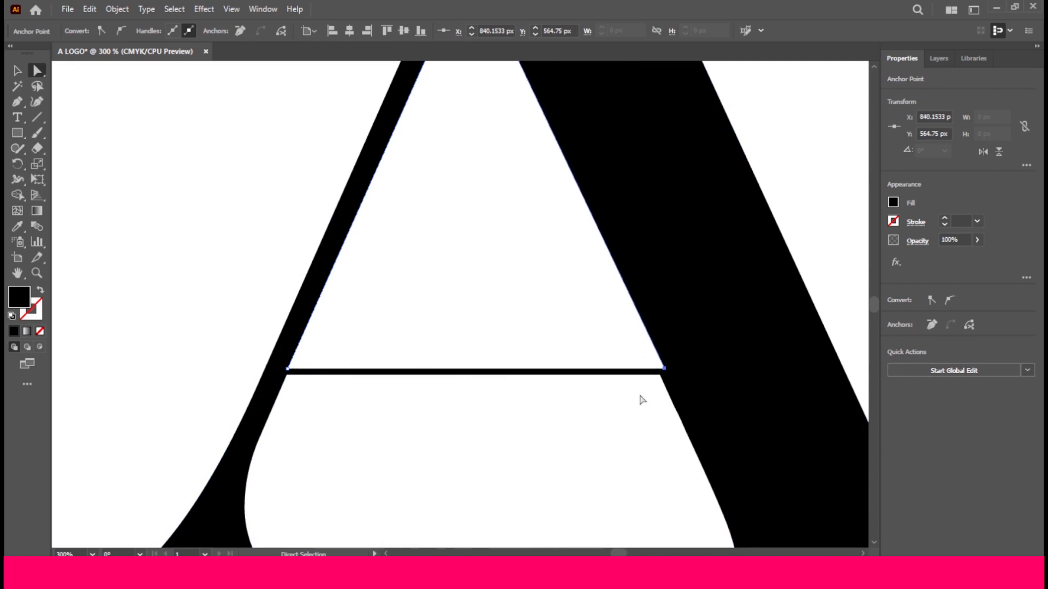
pyautogui.press('Down')
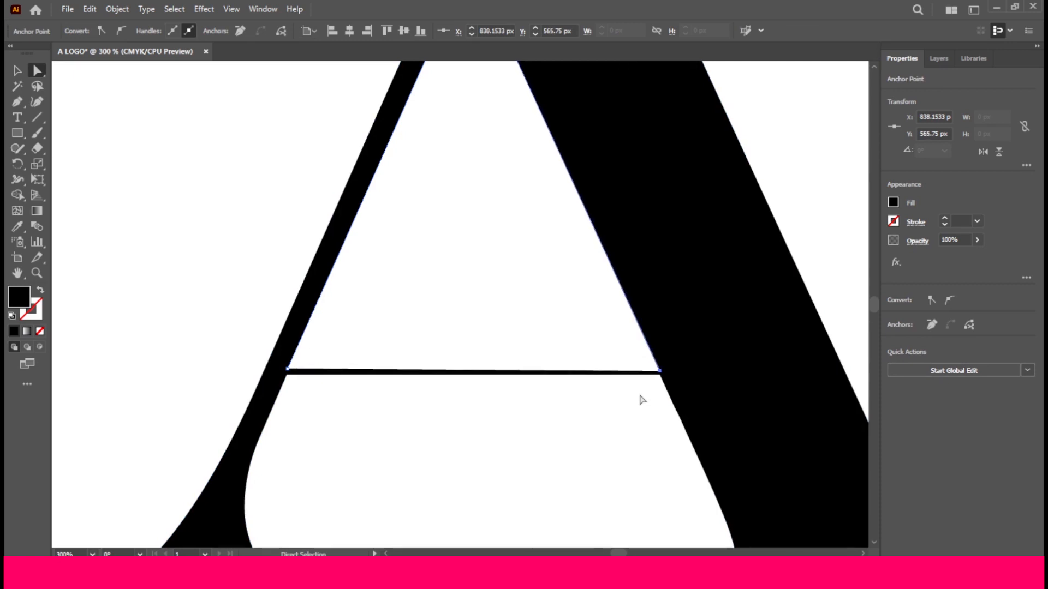
pyautogui.press('Down')
pyautogui.press('Right')
pyautogui.press('Down')
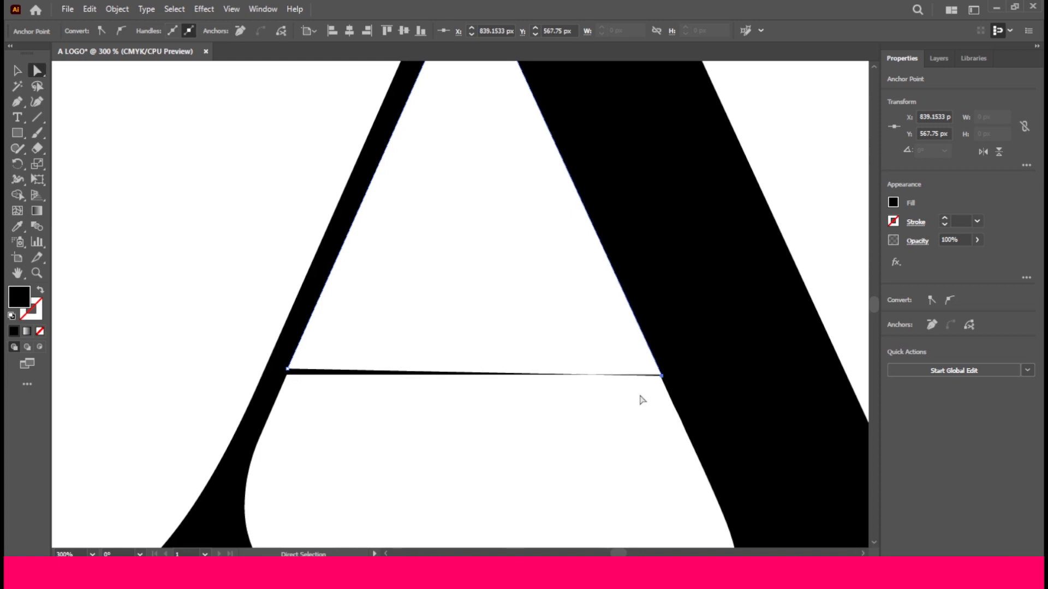
pyautogui.press('Left')
pyautogui.press('Up')
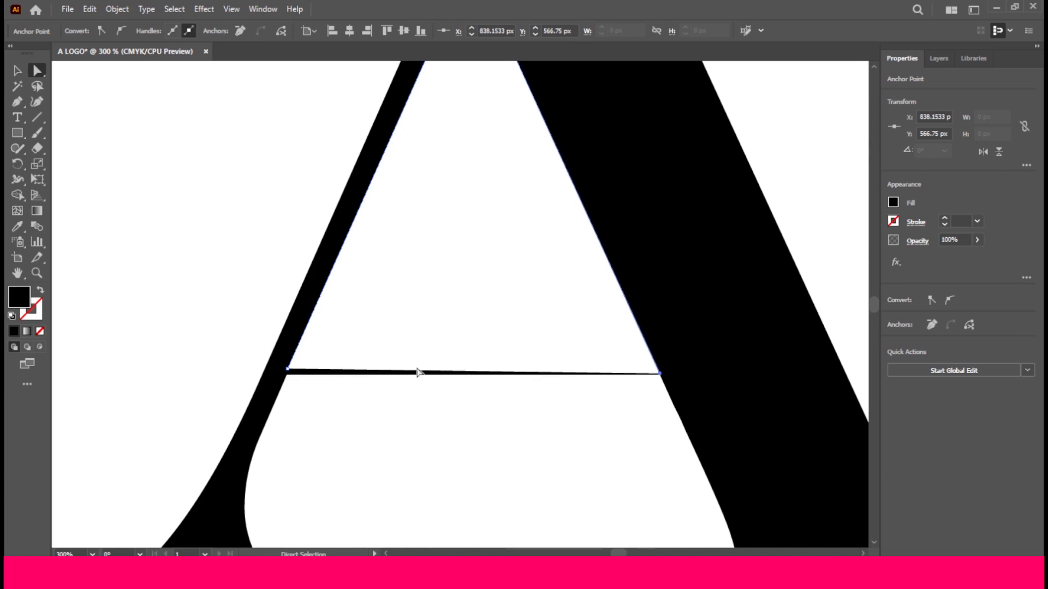
# - Lower the left end of the crossbar's upper edge to Y 566.75 px, thinning the bar to a hairline, and deselect the letter
pyautogui.click(287, 371)
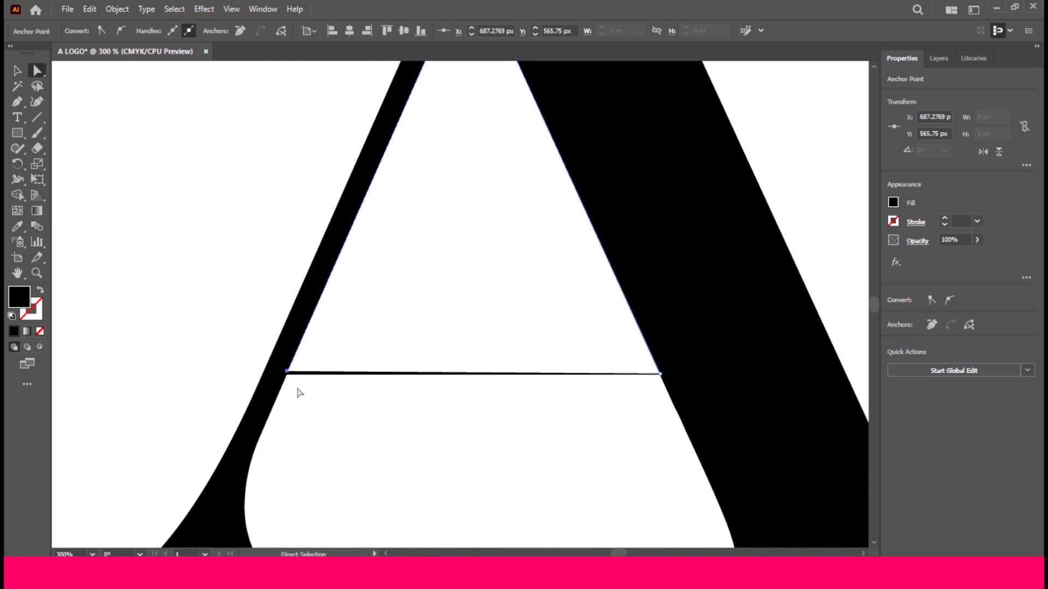
pyautogui.press('Down')
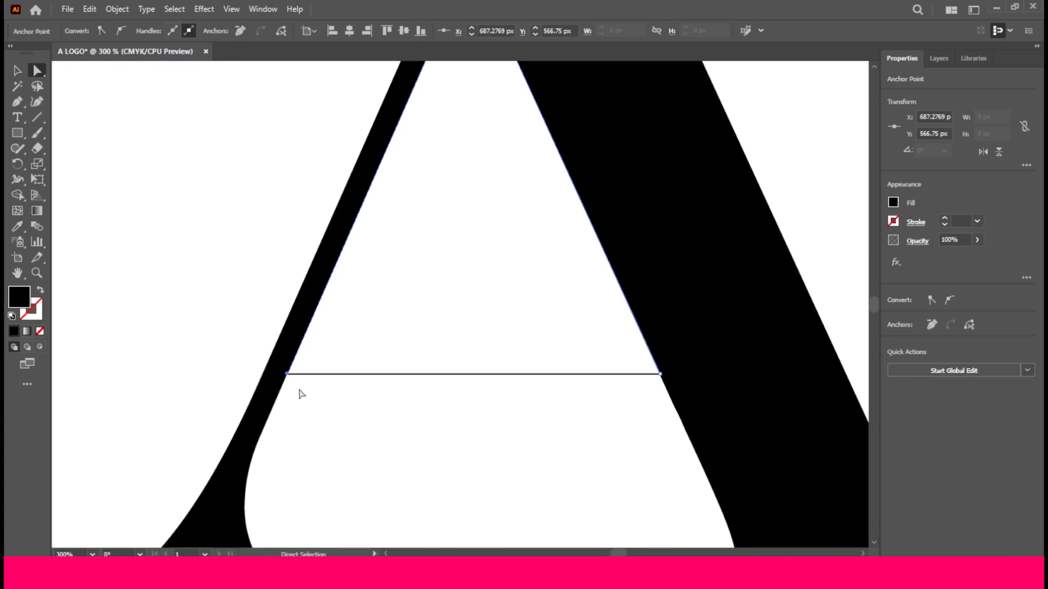
pyautogui.hotkey('ctrl', '0')
pyautogui.keyDown('ctrl'); pyautogui.click(301, 391); pyautogui.keyUp('ctrl')
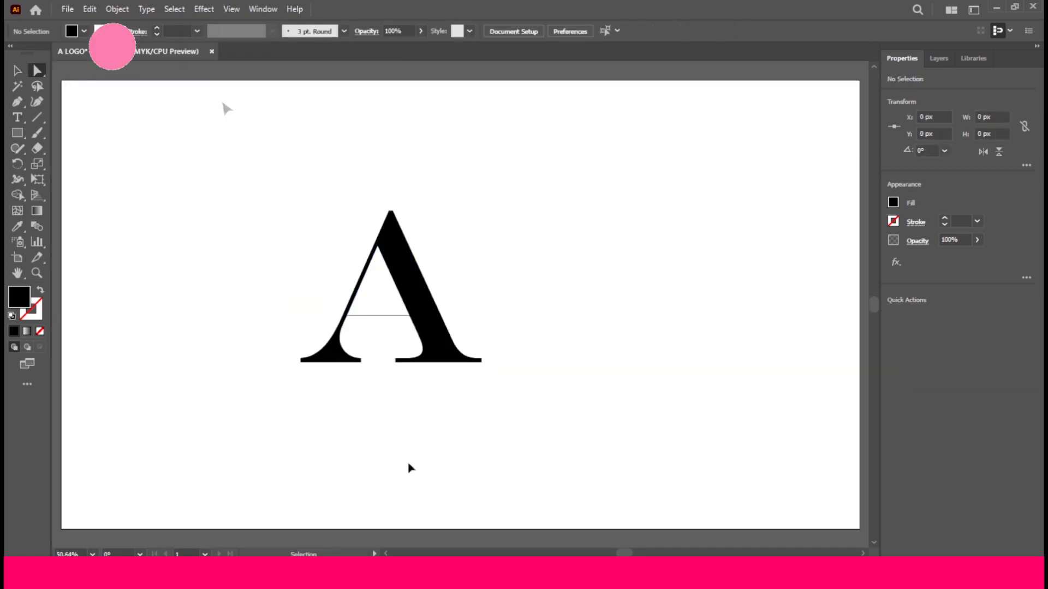
# - Move the outlined A to the upper right of the artboard, centred at about X 1287.5, Y 312 px
pyautogui.moveTo(428, 337); pyautogui.dragTo(642, 265)
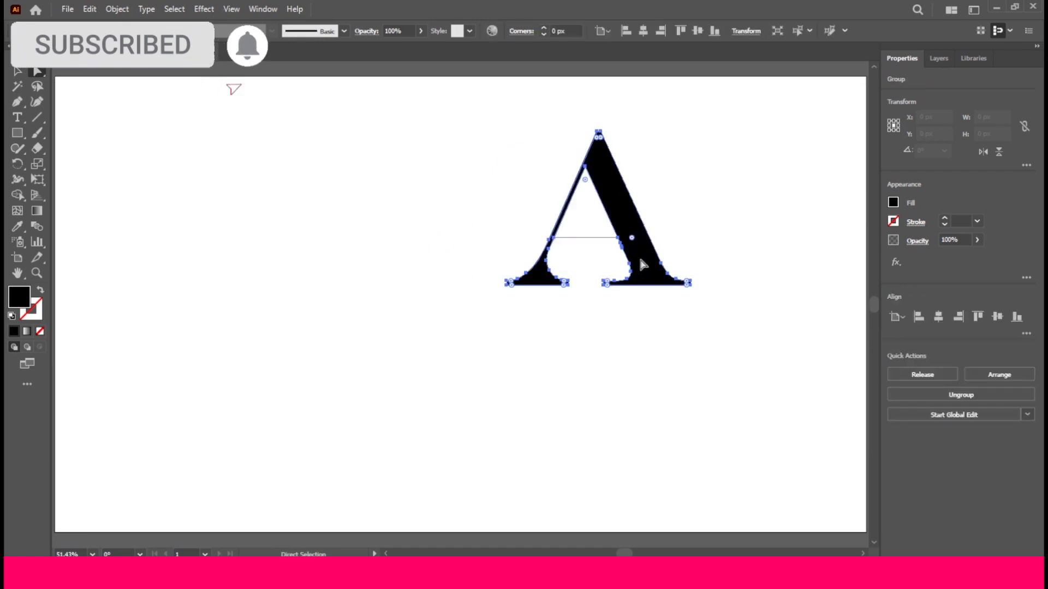
pyautogui.click(14, 72)
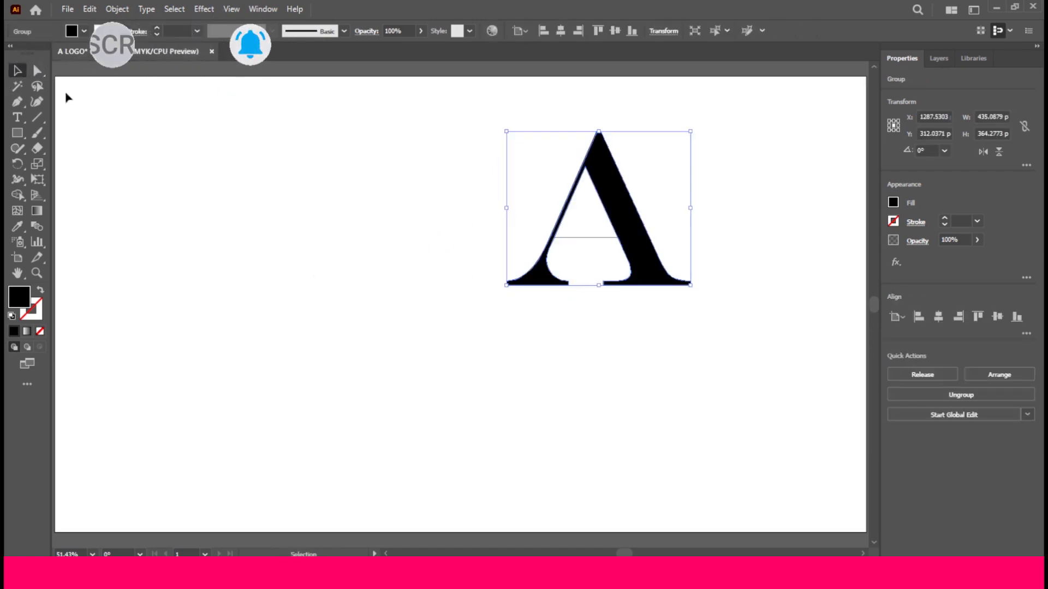
pyautogui.press('ctrl')
# - Draw a three-point S-shaped curve with the Pen tool left of the A, through X 514, Y 179 and ending at X 752, Y 102 px
pyautogui.rightClick(40, 118)
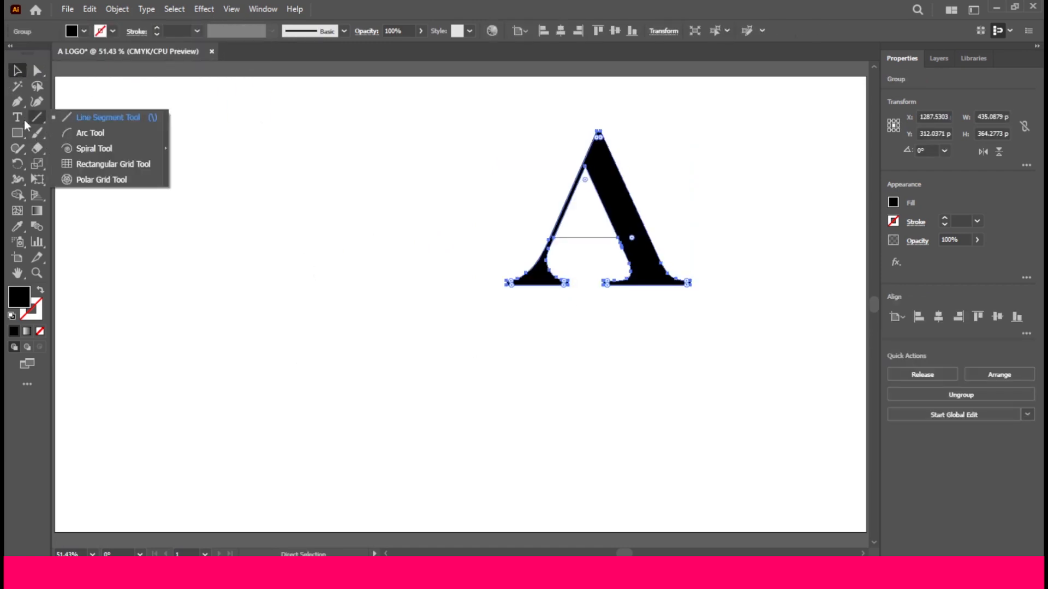
pyautogui.rightClick(17, 101)
pyautogui.click(76, 101)
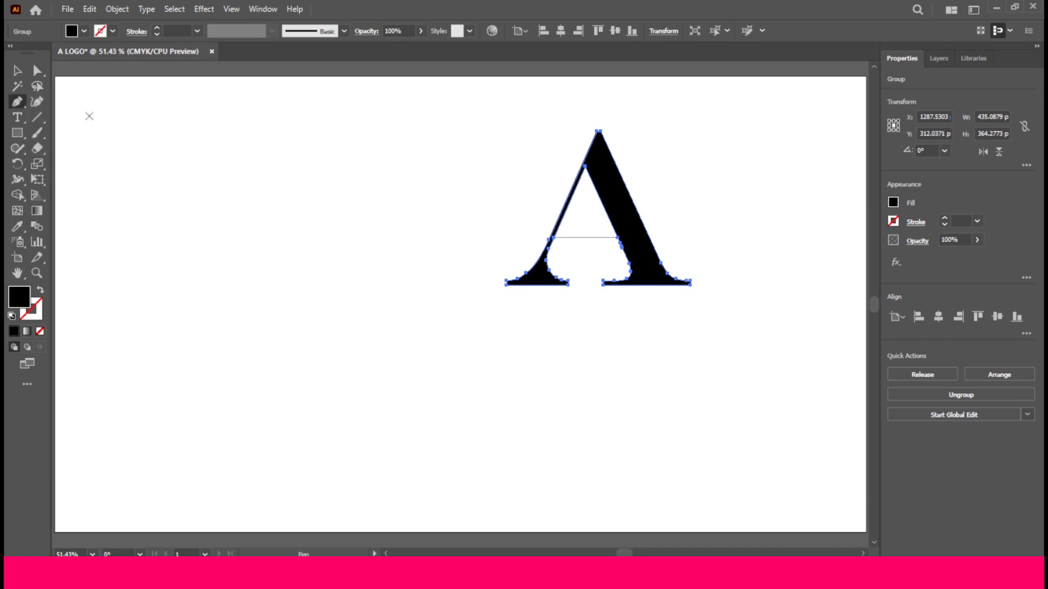
pyautogui.click(156, 172)
pyautogui.moveTo(271, 154); pyautogui.dragTo(342, 203)
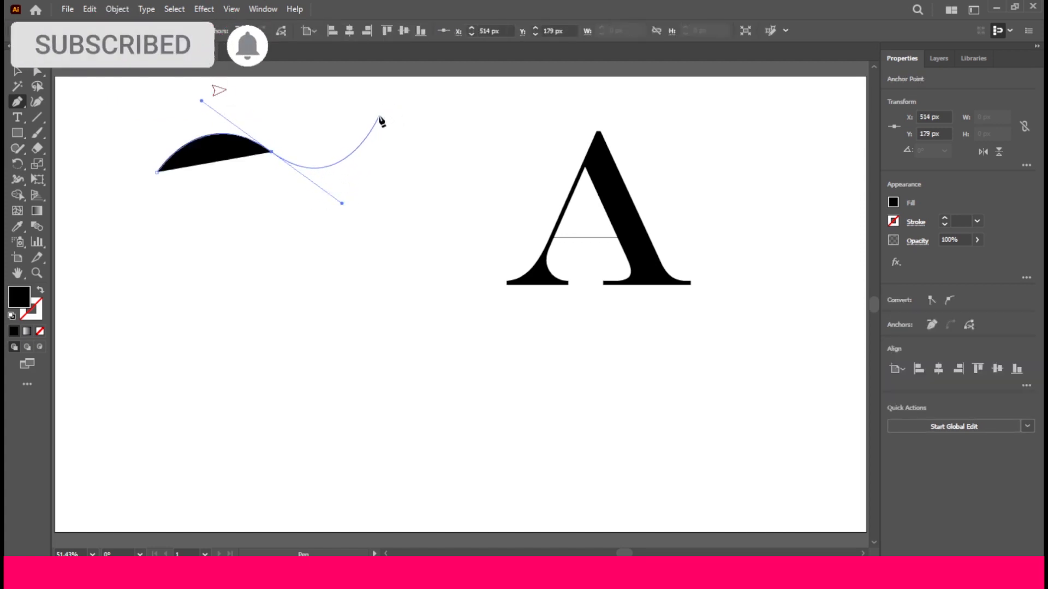
pyautogui.click(373, 120)
pyautogui.rightClick(373, 120)
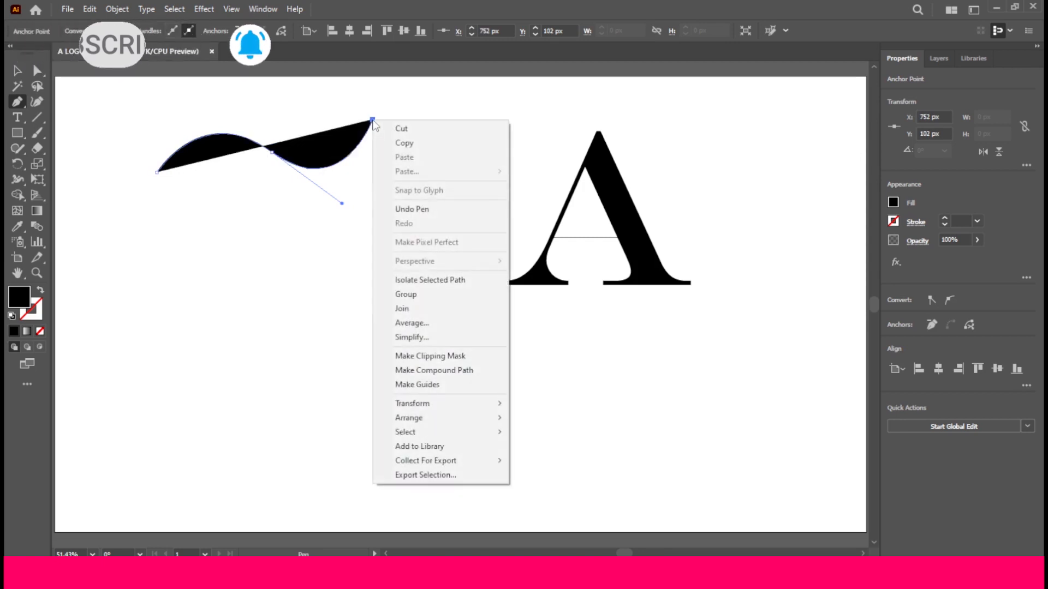
pyautogui.click(20, 70)
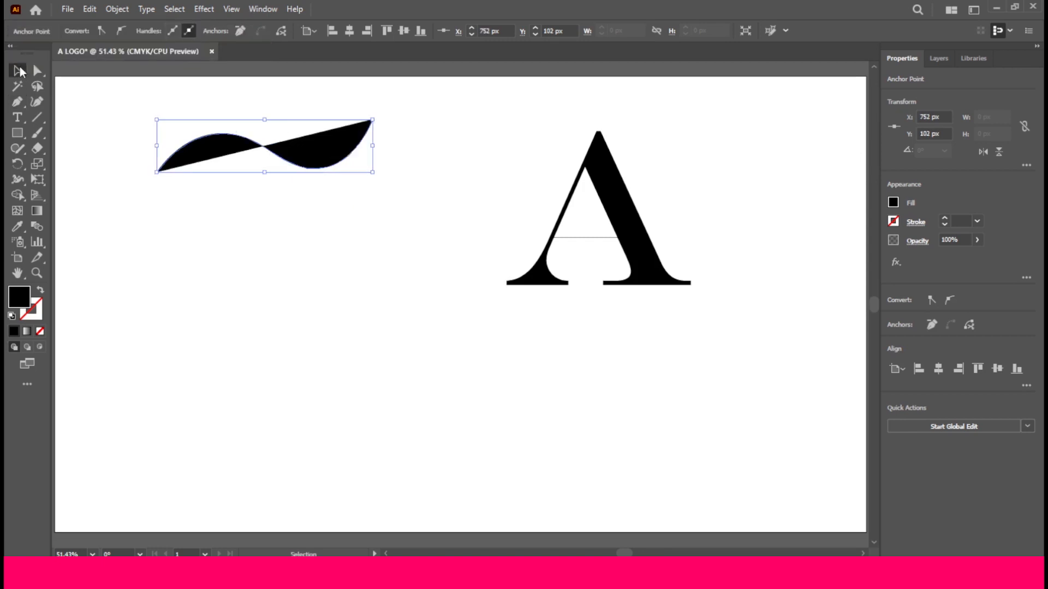
# - Swap the S-curve's fill and stroke so it has a black stroke and no fill, and deselect it
pyautogui.click(40, 292)
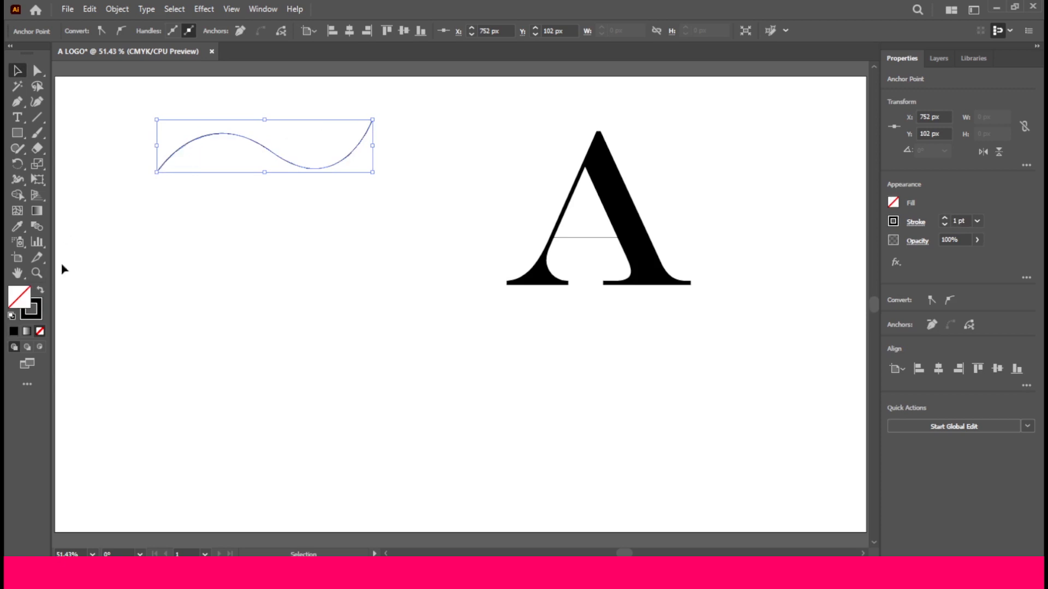
pyautogui.click(214, 129)
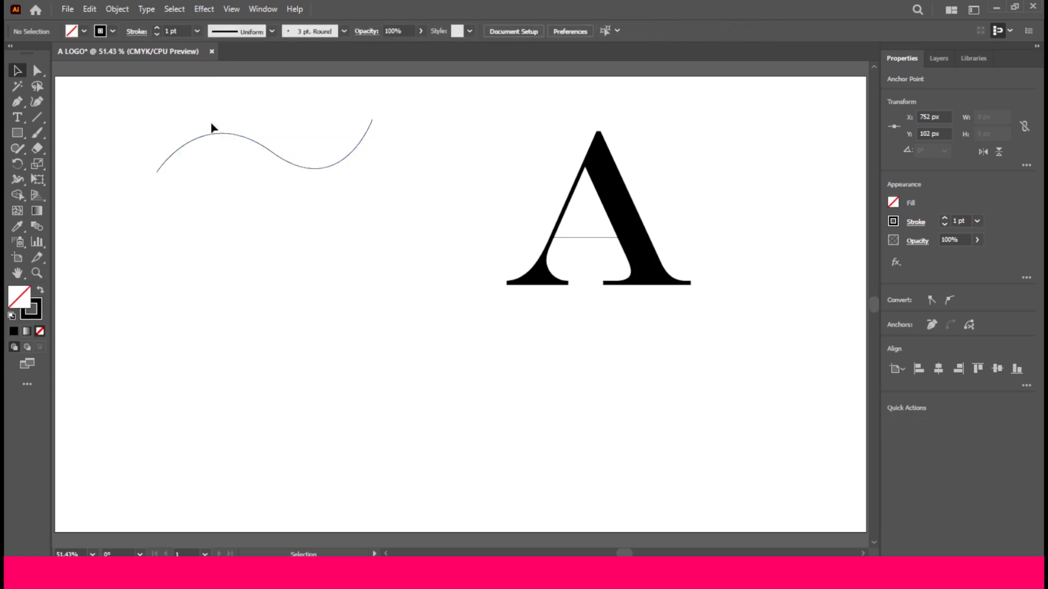
# - Set the S-curve's stroke weight to 15 pt
pyautogui.click(171, 33)
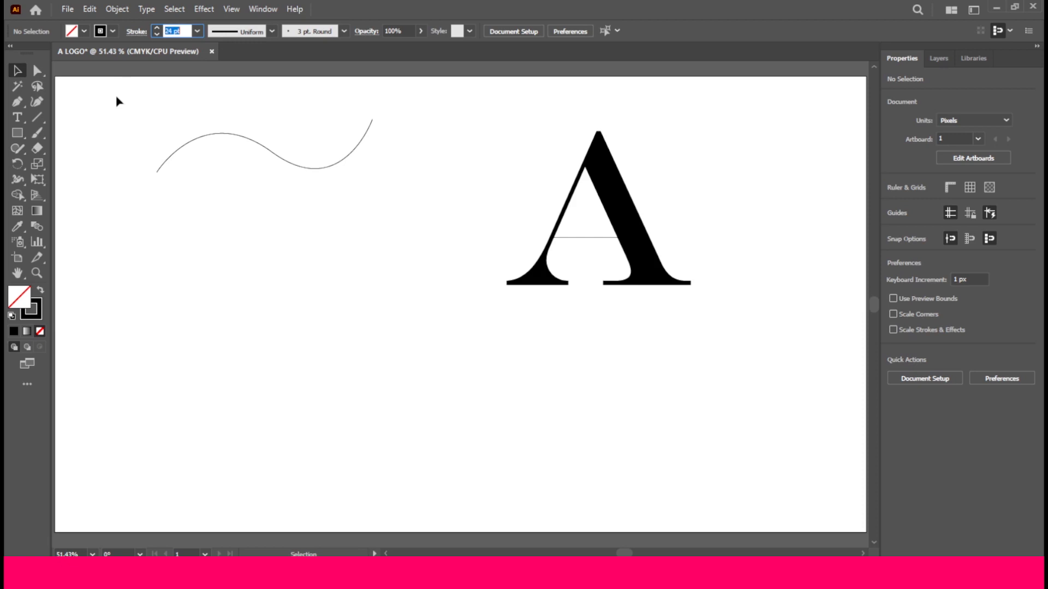
pyautogui.click(15, 71)
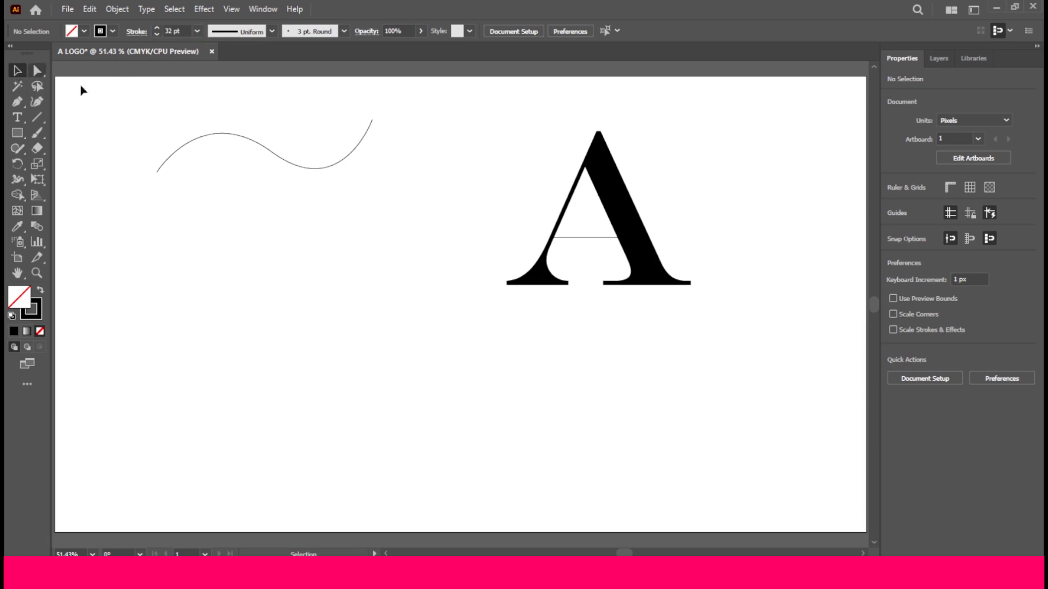
pyautogui.moveTo(168, 106); pyautogui.dragTo(259, 214)
pyautogui.click(169, 31)
pyautogui.press('Up')
pyautogui.press('Up')
pyautogui.press('Up')
pyautogui.press('Up')
pyautogui.press('Up')
pyautogui.press('Up')
pyautogui.press('Up')
pyautogui.press('Up')
pyautogui.press('Up')
pyautogui.press('Up')
pyautogui.press('Up')
pyautogui.press('Up')
pyautogui.press('Up')
pyautogui.press('Up')
pyautogui.press('Up')
pyautogui.press('Up')
pyautogui.press('Up')
pyautogui.press('Up')
pyautogui.press('Up')
pyautogui.press('Up')
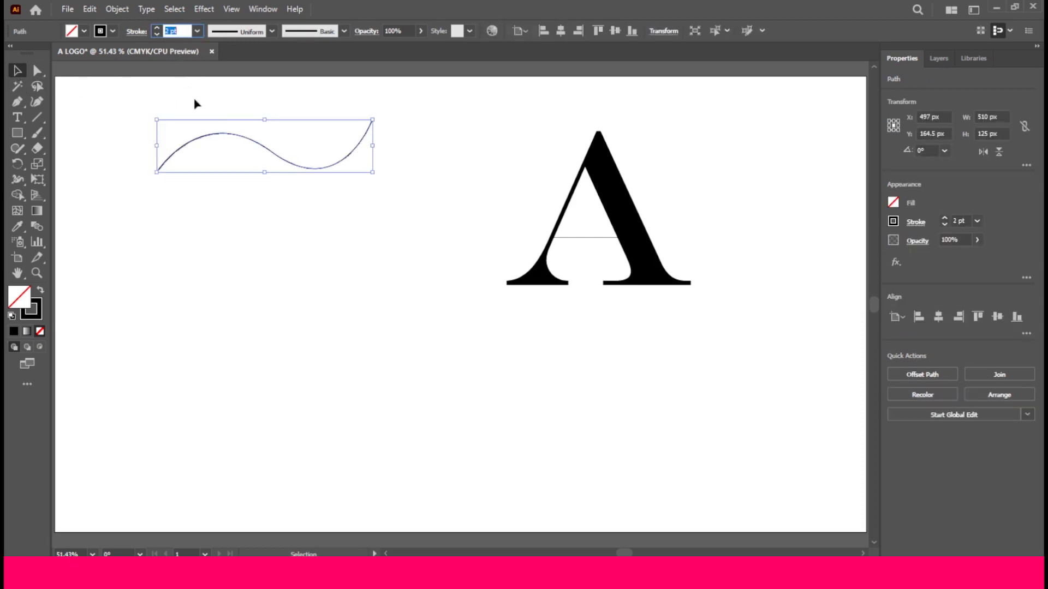
pyautogui.press('Down')
pyautogui.press('Down')
pyautogui.press('Down')
pyautogui.press('Down')
pyautogui.press('Down')
pyautogui.press('Down')
pyautogui.press('Down')
pyautogui.press('Down')
pyautogui.press('Down')
pyautogui.press('Down')
pyautogui.press('Down')
pyautogui.press('Down')
pyautogui.press('Down')
pyautogui.press('Down')
pyautogui.press('Down')
pyautogui.press('Down')
pyautogui.press('Down')
pyautogui.press('Down')
pyautogui.press('Down')
pyautogui.press('Down')
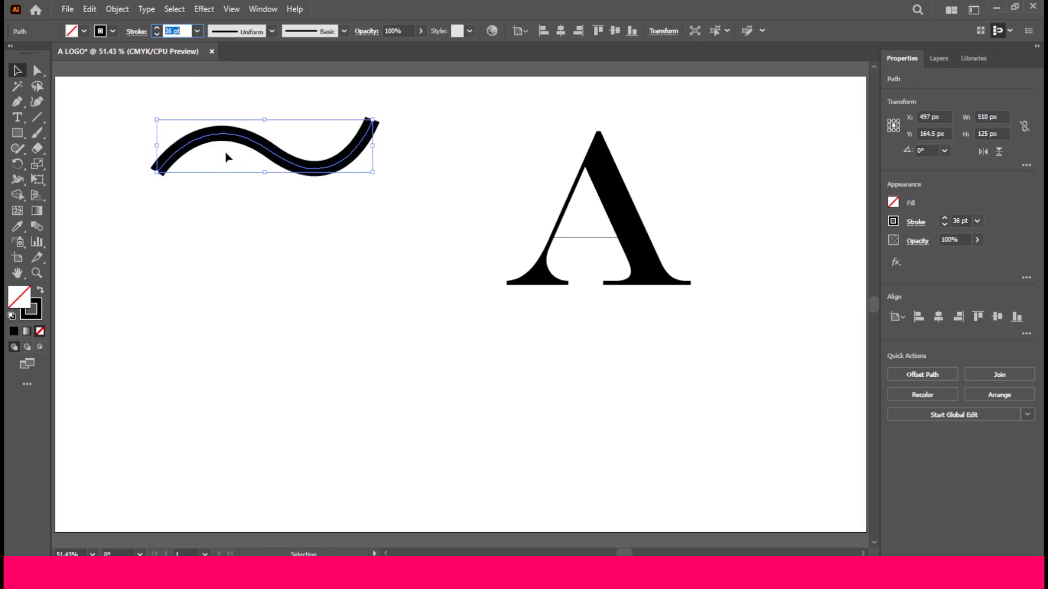
pyautogui.press('Up')
pyautogui.press('Up')
pyautogui.press('Up')
pyautogui.press('Up')
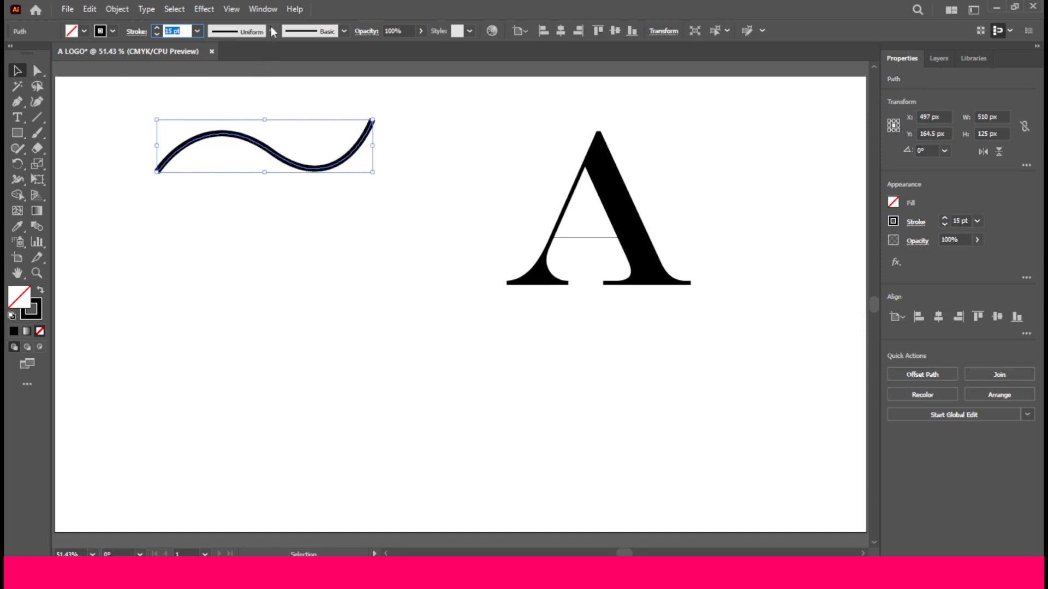
# - Apply the elliptical width profile that tapers at both ends to the S-curve and set its stroke weight to 22 pt
pyautogui.click(272, 32)
pyautogui.click(240, 82)
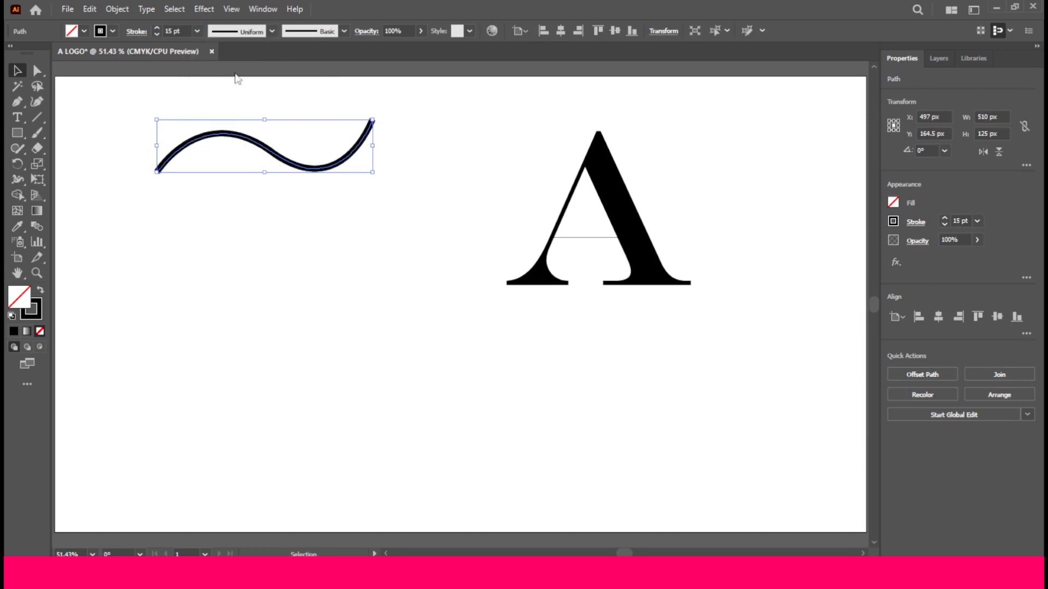
pyautogui.click(171, 31)
pyautogui.press('Up')
pyautogui.press('Up')
pyautogui.press('Up')
pyautogui.press('Up')
pyautogui.press('Up')
pyautogui.press('Up')
pyautogui.press('Up')
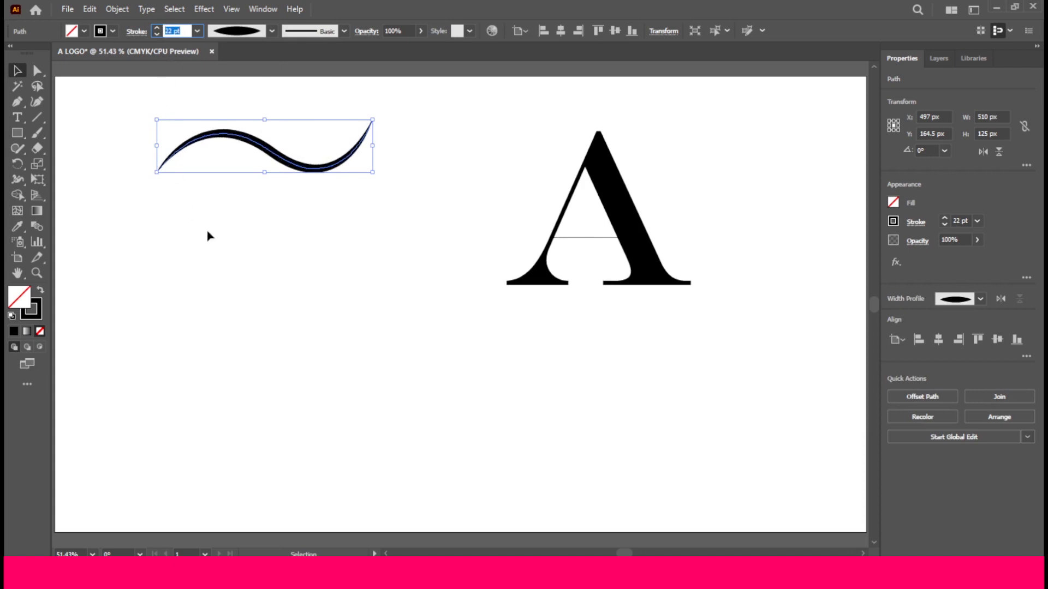
pyautogui.click(207, 236)
# - Copy the tapered curve about 74 px downward and repeat the copy twice to make a stack of four curves
pyautogui.click(241, 139)
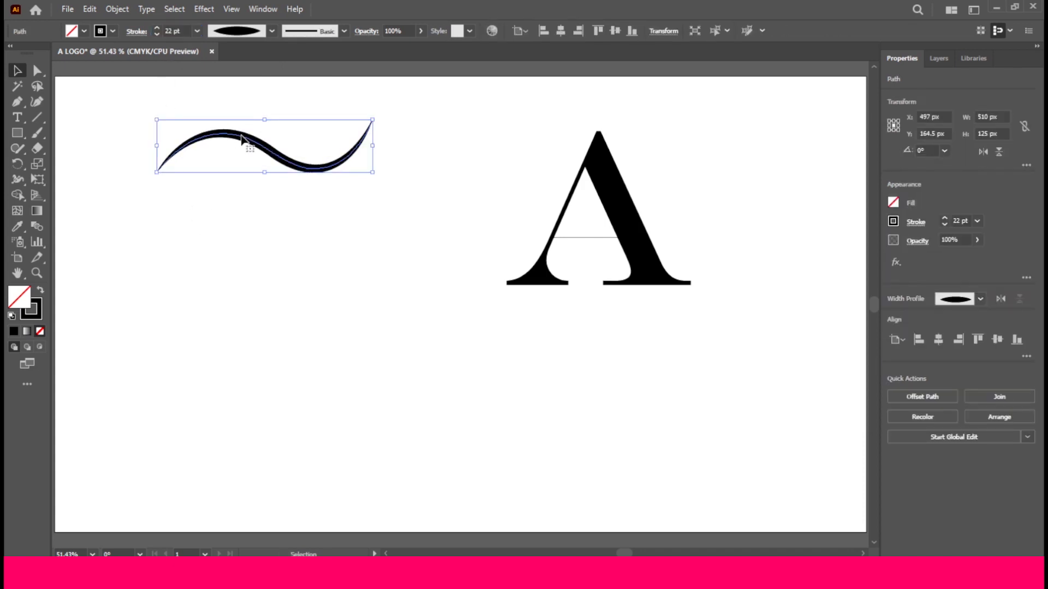
pyautogui.moveTo(242, 139); pyautogui.dragTo(243, 170)
pyautogui.press('a')
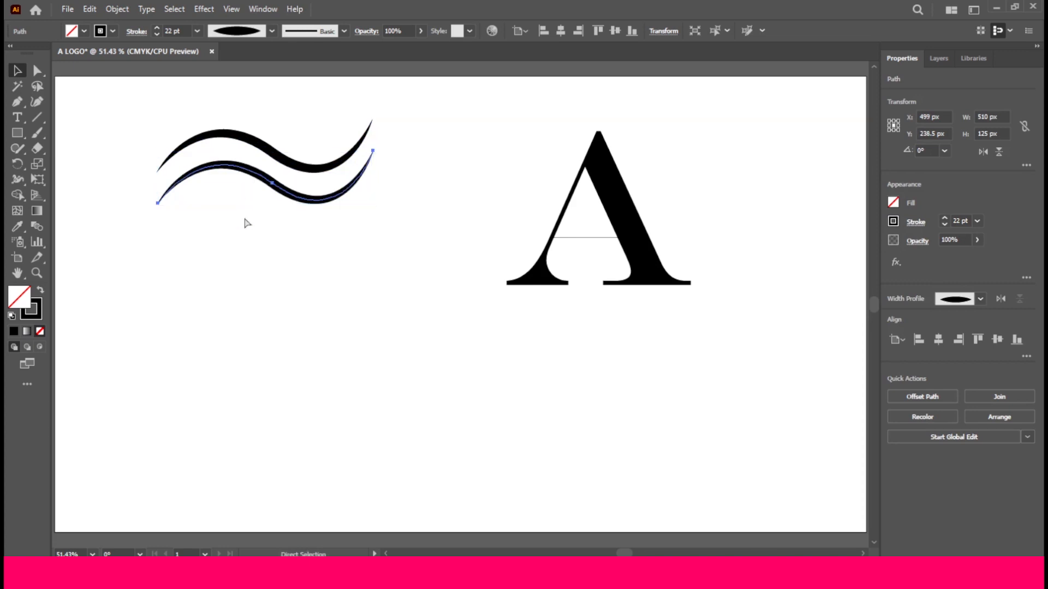
pyautogui.hotkey('ctrl', 'd')
pyautogui.hotkey('ctrl', 'd')
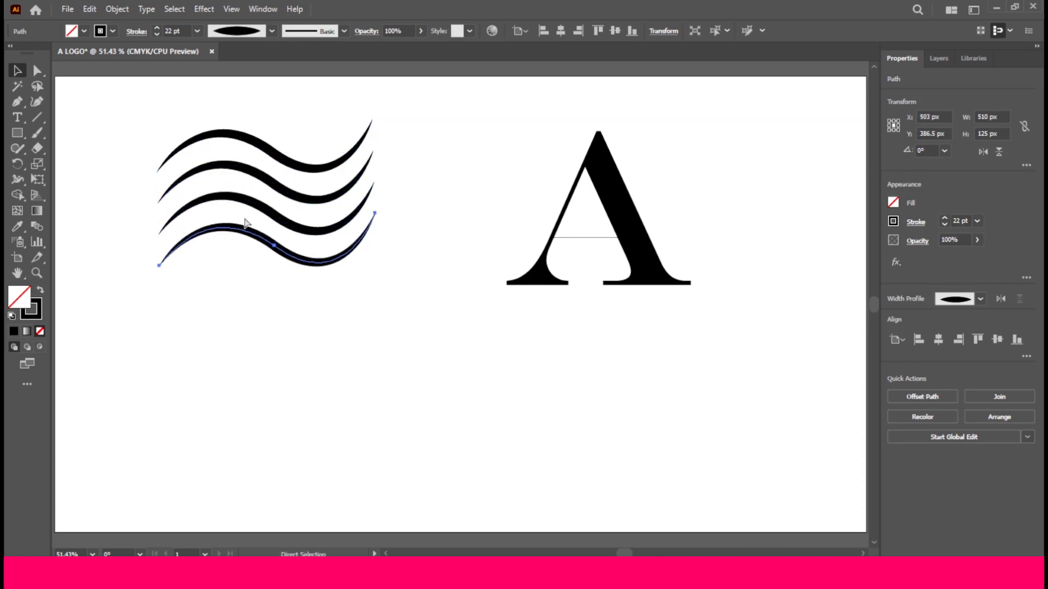
pyautogui.press('v')
pyautogui.click(273, 304)
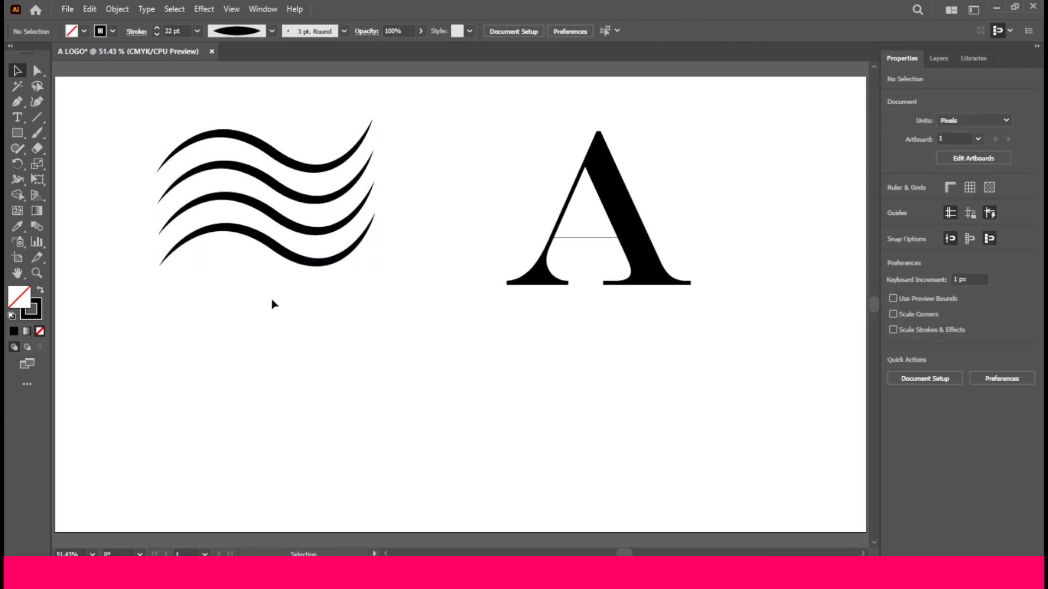
# - Align the four curves on their horizontal centres and deselect them
pyautogui.moveTo(99, 88); pyautogui.dragTo(206, 168)
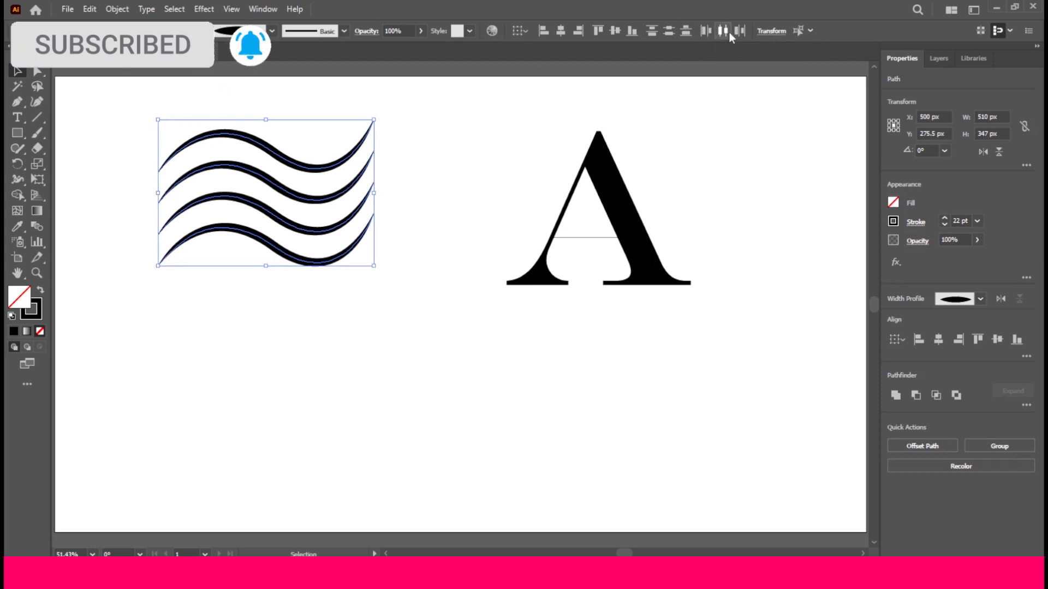
pyautogui.click(526, 175)
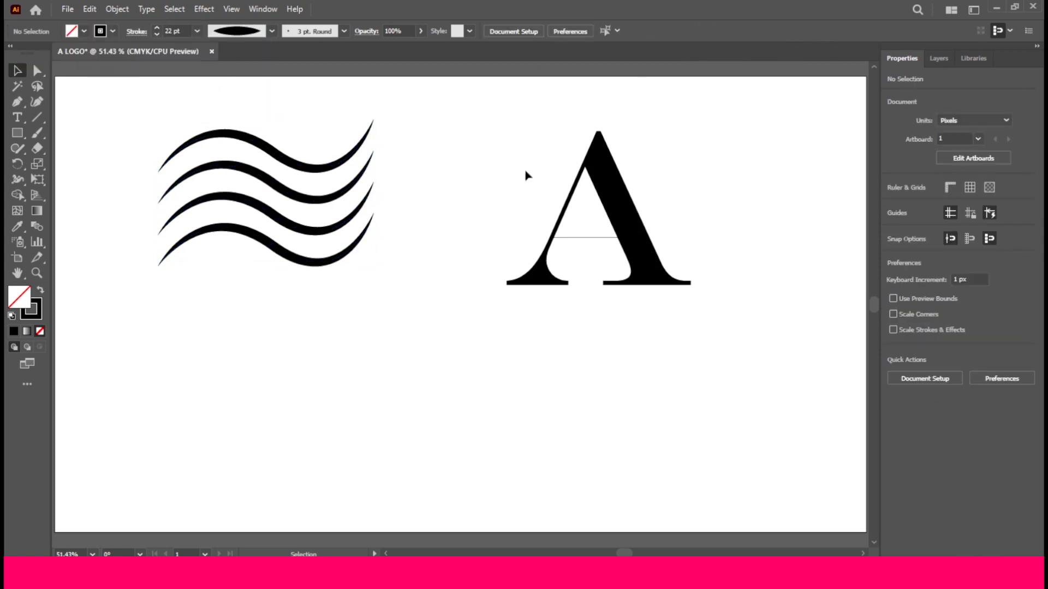
# - Enlarge the outlined A to about 755 by 632 px and centre it at about X 1110.5, Y 372 px
pyautogui.click(606, 175)
pyautogui.moveTo(602, 284); pyautogui.dragTo(595, 398)
pyautogui.moveTo(660, 370); pyautogui.dragTo(586, 347)
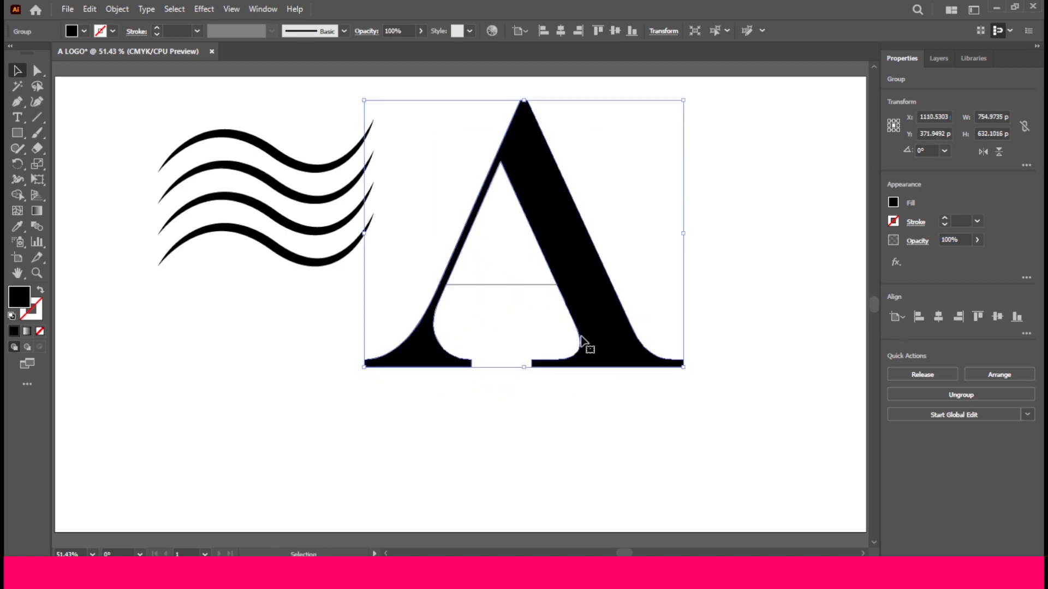
pyautogui.click(452, 427)
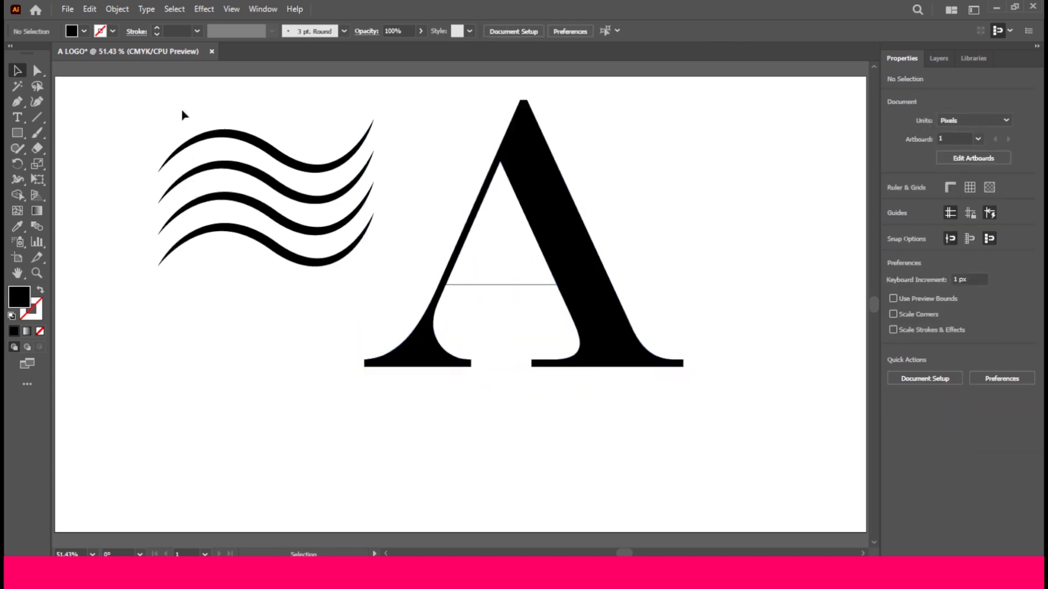
# - Move the four curves over the A, centred at about X 1026, Y 401.5 px, and deselect them
pyautogui.moveTo(183, 113); pyautogui.dragTo(514, 316)
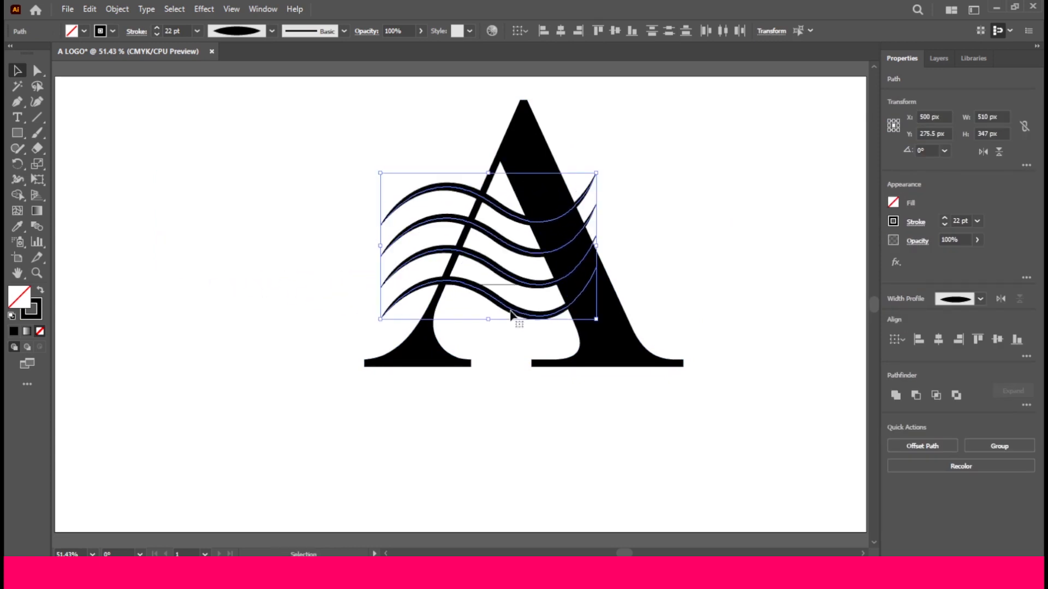
pyautogui.click(603, 249)
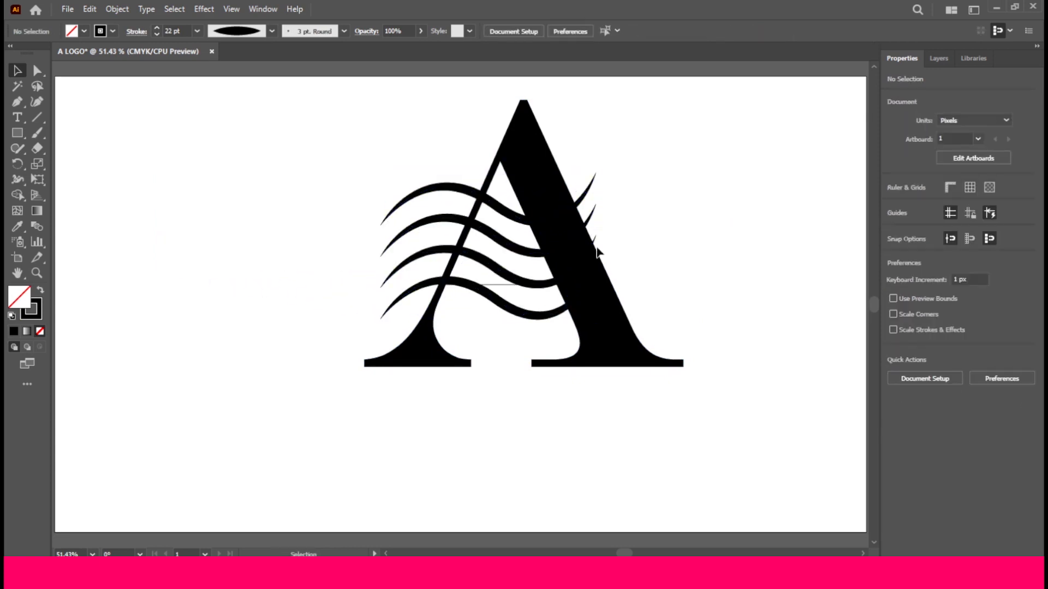
# - Enlarge all four curves and rotate them about 9.1° counterclockwise so their ends extend past the A's thick stem
pyautogui.click(584, 200)
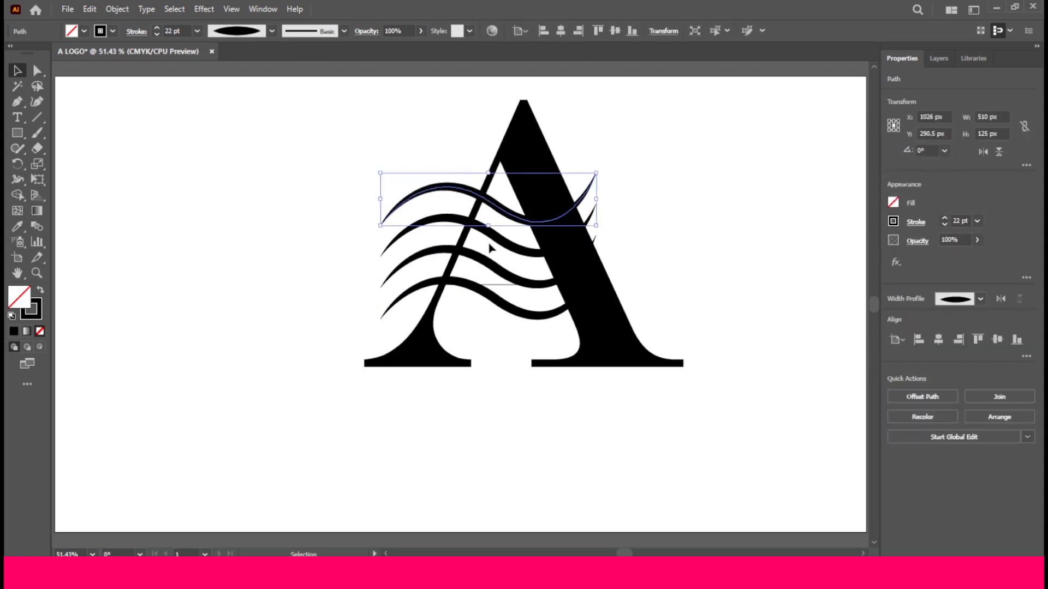
pyautogui.keyDown('shift'); pyautogui.click(501, 307); pyautogui.keyUp('shift')
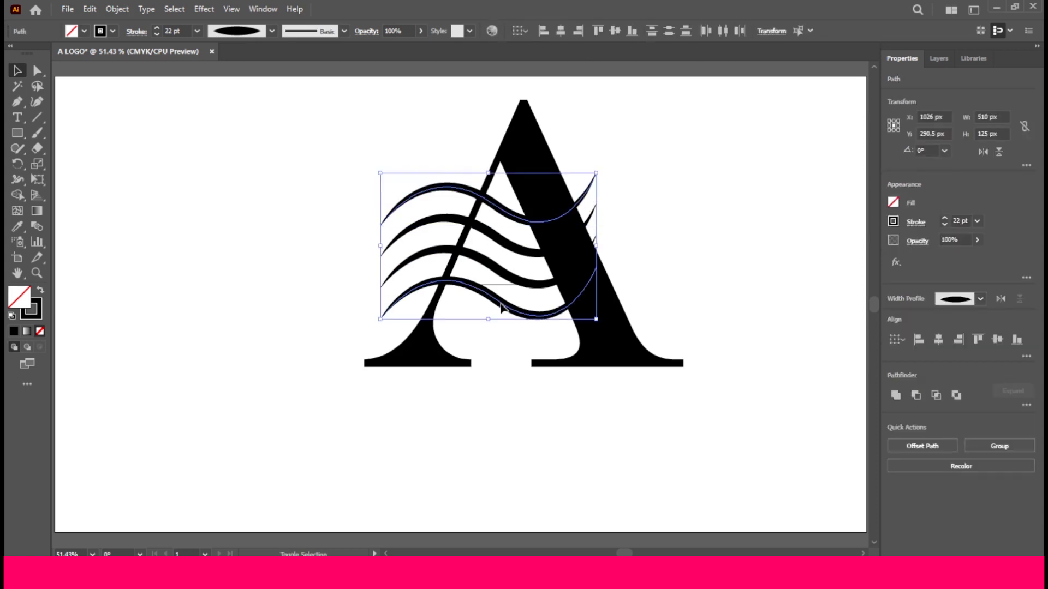
pyautogui.keyDown('shift'); pyautogui.click(502, 276); pyautogui.keyUp('shift')
pyautogui.keyDown('shift'); pyautogui.click(586, 244); pyautogui.keyUp('shift')
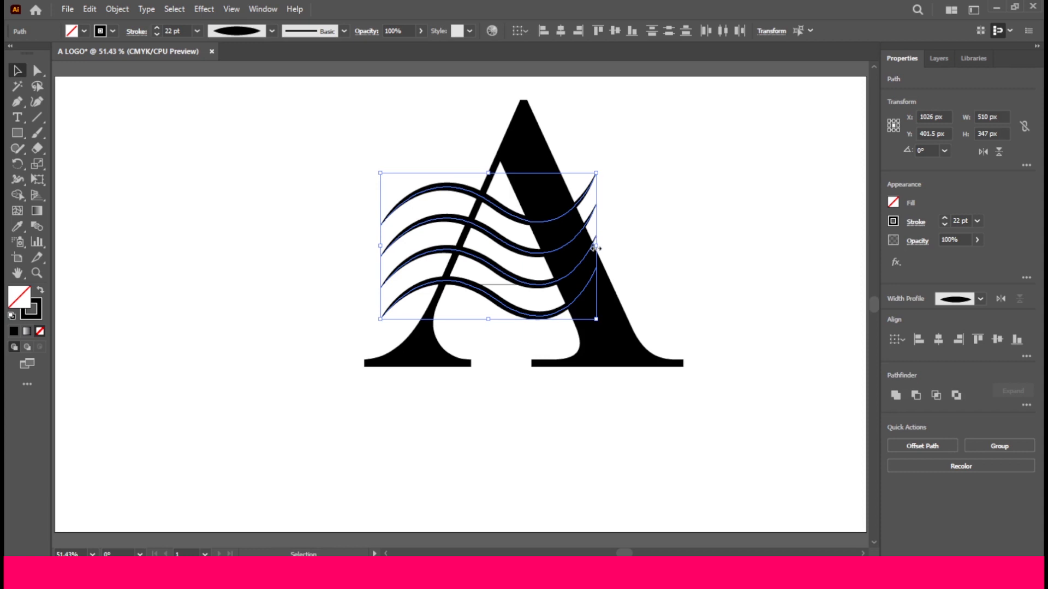
pyautogui.moveTo(595, 248); pyautogui.dragTo(628, 226)
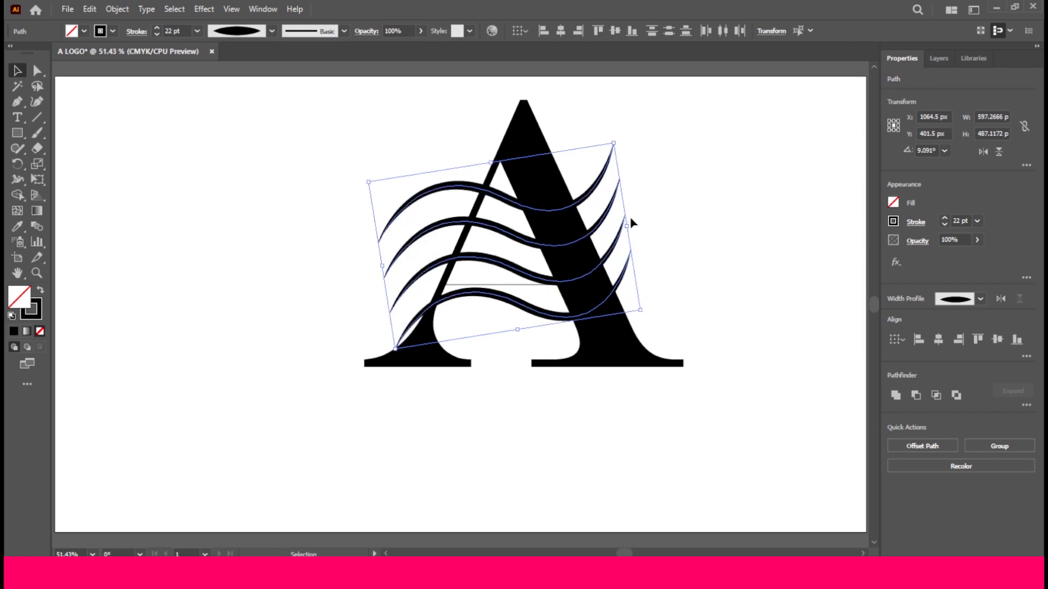
pyautogui.click(630, 226)
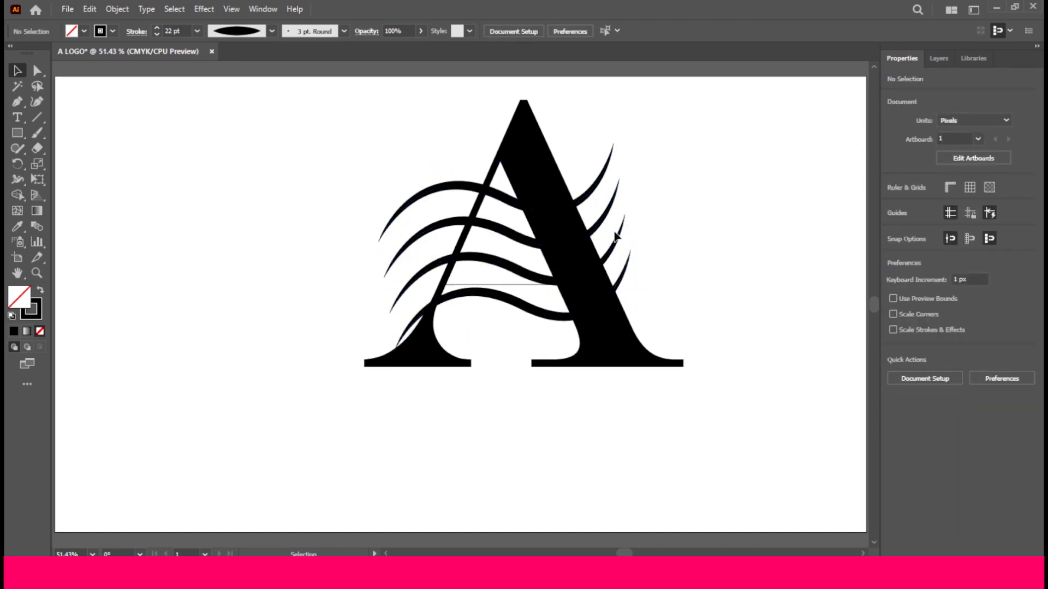
# - Reduce the four curves' rotation to about 2° and shift them right to about X 1106.5, Y 401.5 px
pyautogui.moveTo(600, 175); pyautogui.dragTo(671, 260)
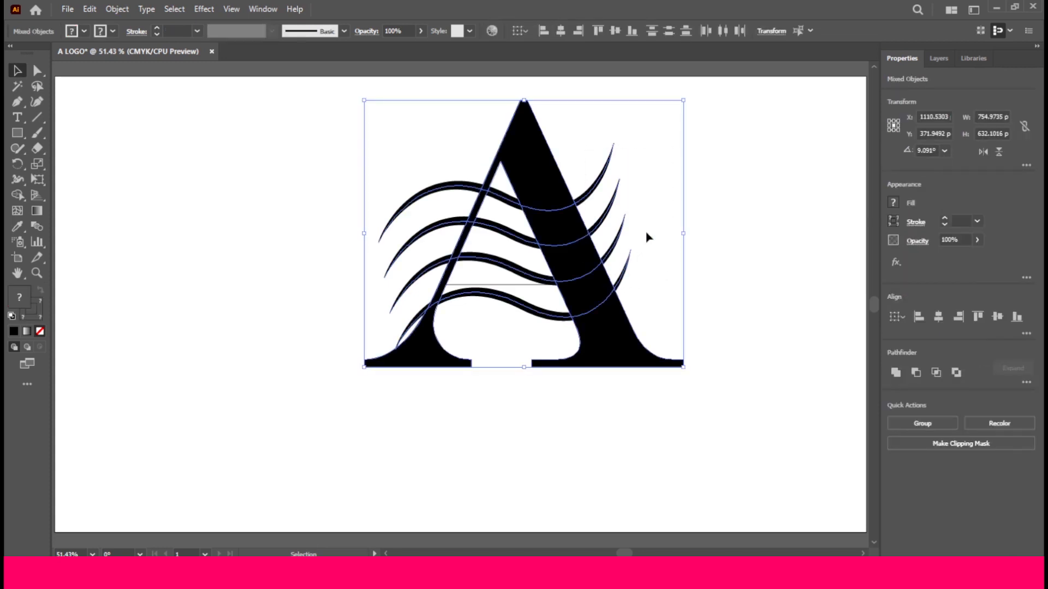
pyautogui.click(658, 249)
pyautogui.click(522, 312)
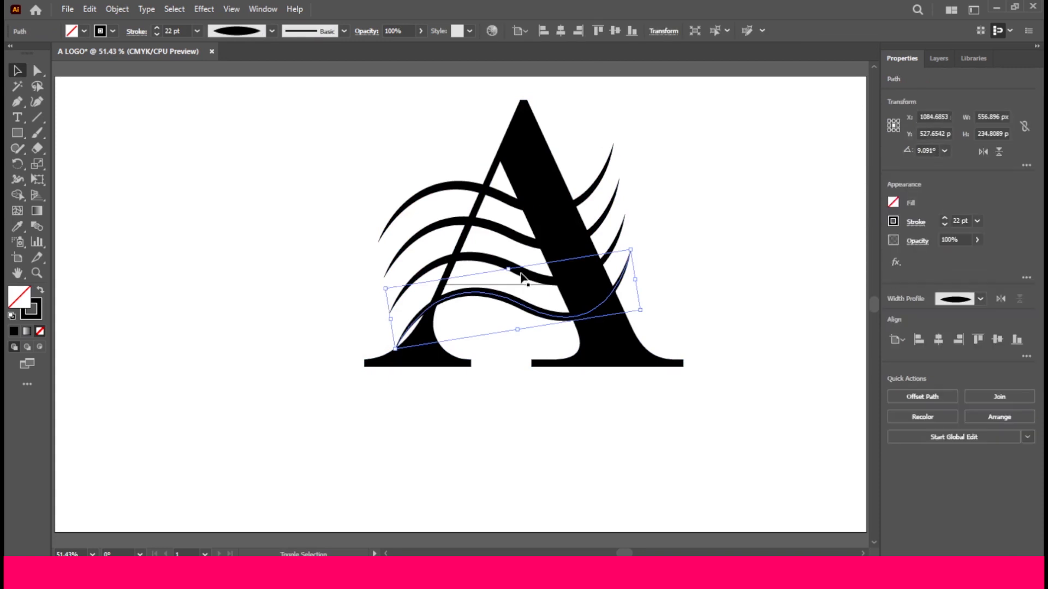
pyautogui.keyDown('shift'); pyautogui.click(516, 261); pyautogui.keyUp('shift')
pyautogui.keyDown('shift'); pyautogui.click(514, 218); pyautogui.keyUp('shift')
pyautogui.keyDown('shift'); pyautogui.click(516, 204); pyautogui.keyUp('shift')
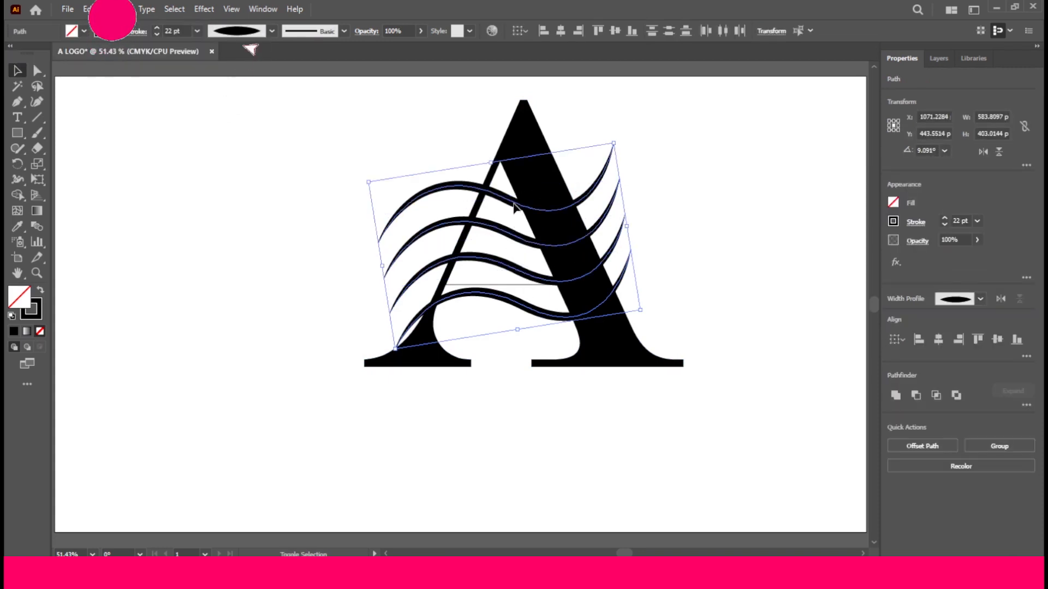
pyautogui.moveTo(637, 225); pyautogui.dragTo(639, 244)
pyautogui.press('Right')
pyautogui.press('Right')
pyautogui.press('Right')
pyautogui.press('Right')
pyautogui.press('Right')
pyautogui.press('Right')
pyautogui.press('Right')
pyautogui.press('Right')
pyautogui.press('Right')
pyautogui.press('Right')
pyautogui.press('Right')
pyautogui.press('Right')
pyautogui.press('Right')
pyautogui.press('Right')
pyautogui.press('Right')
pyautogui.press('Right')
pyautogui.press('Right')
pyautogui.press('Right')
pyautogui.press('Right')
pyautogui.press('Right')
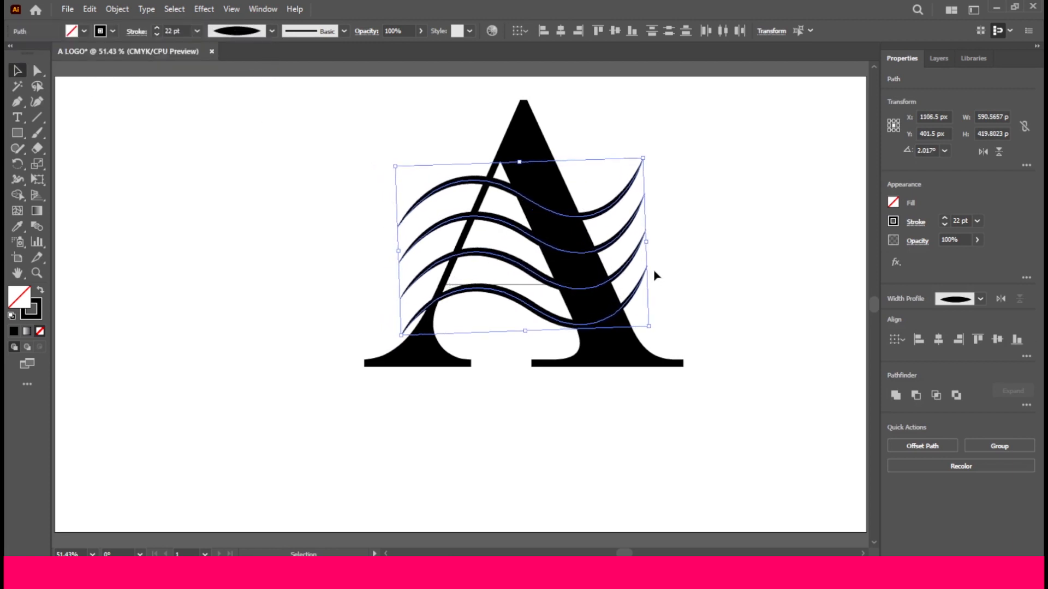
# - Nudge the topmost curve down to about Y 291.8 px
pyautogui.click(499, 196)
pyautogui.click(497, 187)
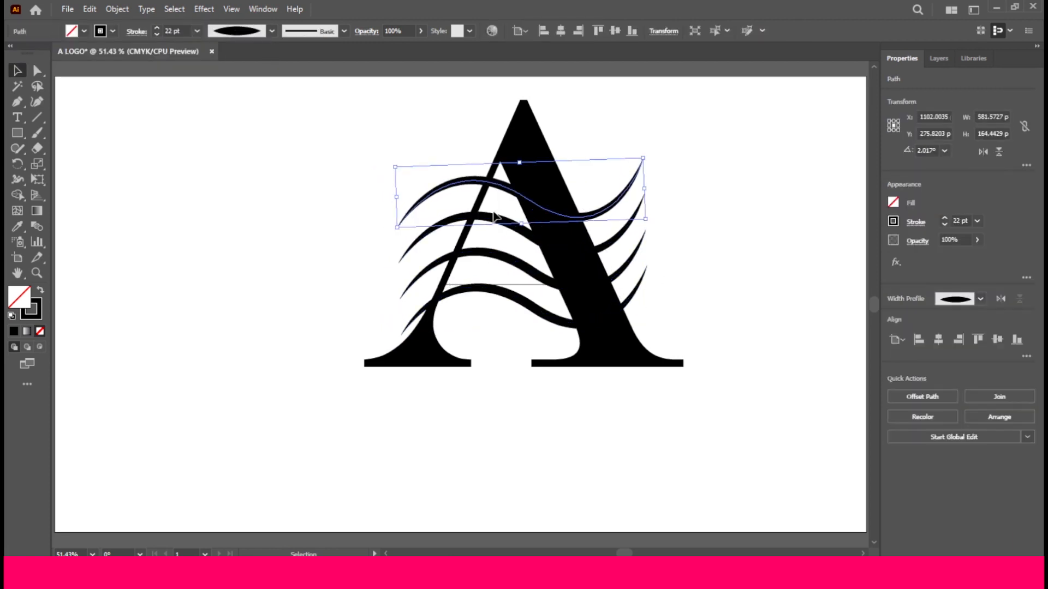
pyautogui.press('Down')
pyautogui.press('Down')
pyautogui.press('Down')
pyautogui.press('Down')
pyautogui.press('Down')
pyautogui.press('Down')
pyautogui.press('Down')
pyautogui.press('Down')
pyautogui.press('Down')
pyautogui.press('Down')
pyautogui.press('Down')
pyautogui.press('Down')
pyautogui.press('Down')
pyautogui.press('Down')
pyautogui.press('Down')
pyautogui.press('Down')
pyautogui.press('Down')
pyautogui.press('Down')
pyautogui.press('Down')
pyautogui.press('Down')
pyautogui.hotkey('shift', 'Down')
pyautogui.hotkey('shift', 'Down')
pyautogui.hotkey('shift', 'Down')
pyautogui.hotkey('shift', 'Down')
pyautogui.hotkey('shift', 'Down')
pyautogui.hotkey('shift', 'Down')
pyautogui.hotkey('shift', 'Down')
pyautogui.hotkey('shift', 'Down')
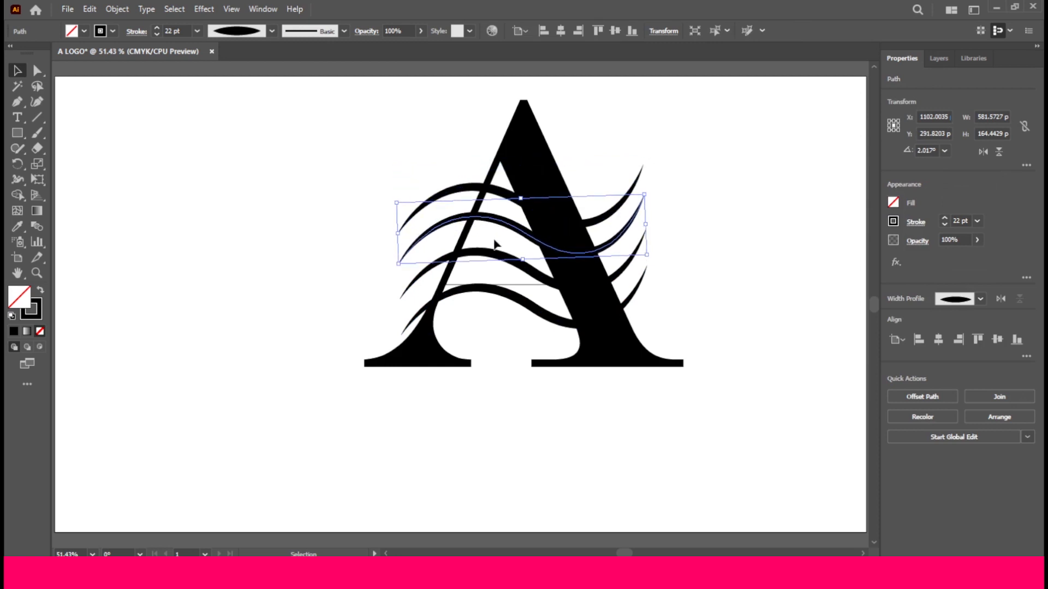
# - Nudge the second curve from the top to about Y 361.9 px
pyautogui.hotkey('shift', 'Down')
pyautogui.hotkey('shift', 'Down')
pyautogui.hotkey('shift', 'Down')
pyautogui.hotkey('shift', 'Down')
pyautogui.hotkey('shift', 'Down')
pyautogui.hotkey('shift', 'Down')
pyautogui.hotkey('shift', 'Down')
pyautogui.hotkey('shift', 'Down')
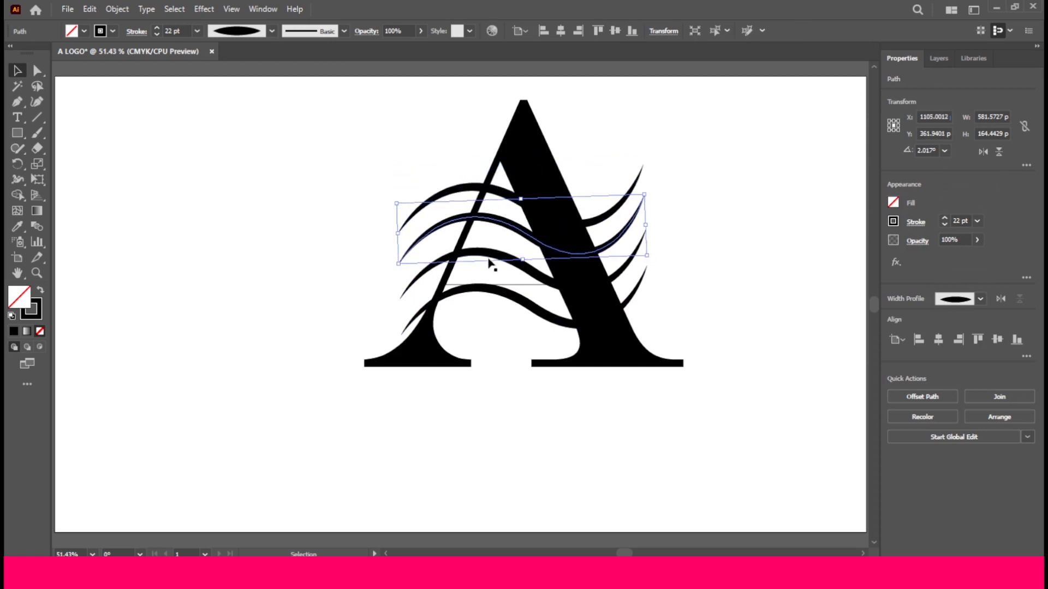
# - Nudge the third curve slightly upward to even out its gap to the second curve
pyautogui.hotkey('shift', 'Down')
pyautogui.hotkey('shift', 'Down')
pyautogui.hotkey('shift', 'Down')
pyautogui.hotkey('shift', 'Down')
pyautogui.hotkey('shift', 'Down')
pyautogui.hotkey('shift', 'Down')
pyautogui.hotkey('shift', 'Down')
pyautogui.hotkey('shift', 'Down')
pyautogui.hotkey('shift', 'Down')
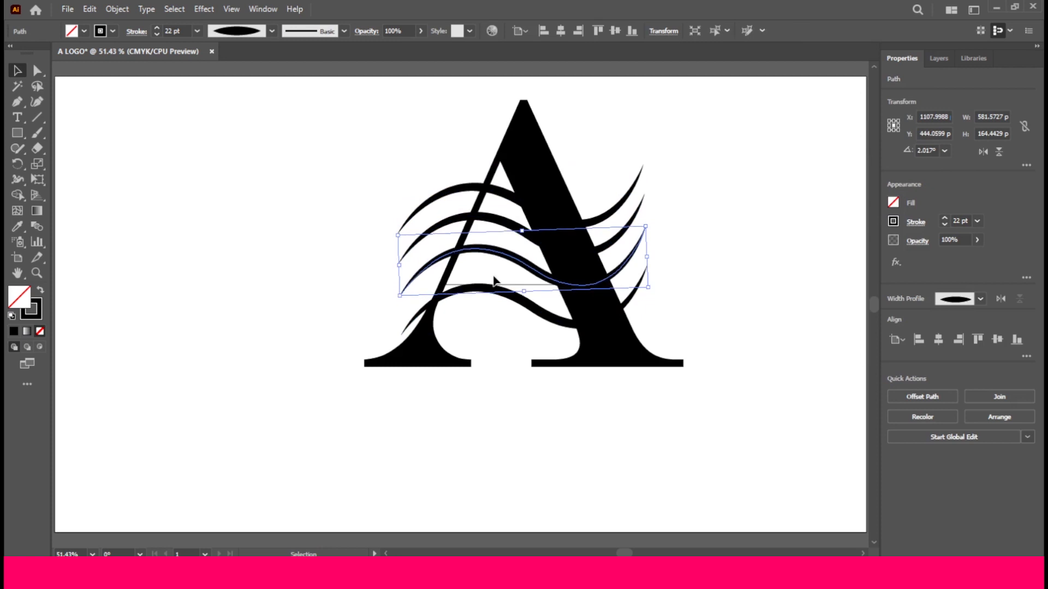
# - Nudge the bottom curve up to about Y 506.2 px to match the spacing of the curves above
pyautogui.press('Up')
pyautogui.press('Up')
pyautogui.press('Up')
pyautogui.press('Up')
pyautogui.press('Up')
pyautogui.press('Up')
pyautogui.press('Up')
pyautogui.press('Up')
pyautogui.press('Up')
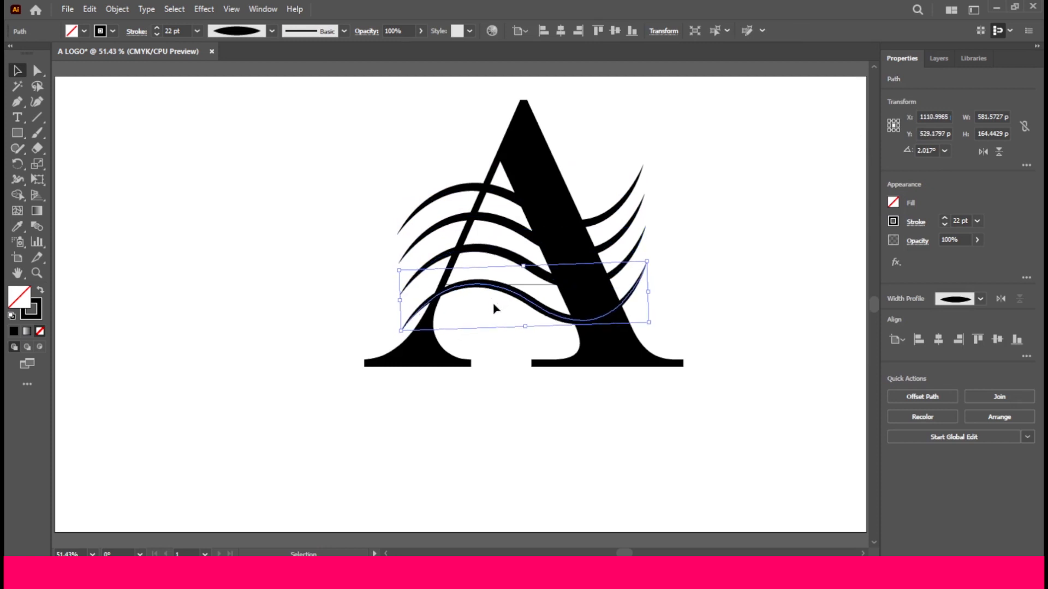
pyautogui.press('Up')
pyautogui.press('Up')
pyautogui.press('Up')
pyautogui.press('Up')
pyautogui.press('Up')
pyautogui.press('Up')
pyautogui.press('Up')
pyautogui.press('Up')
pyautogui.press('Up')
pyautogui.press('Up')
pyautogui.press('Up')
pyautogui.press('Up')
pyautogui.press('Up')
pyautogui.press('Up')
pyautogui.press('Up')
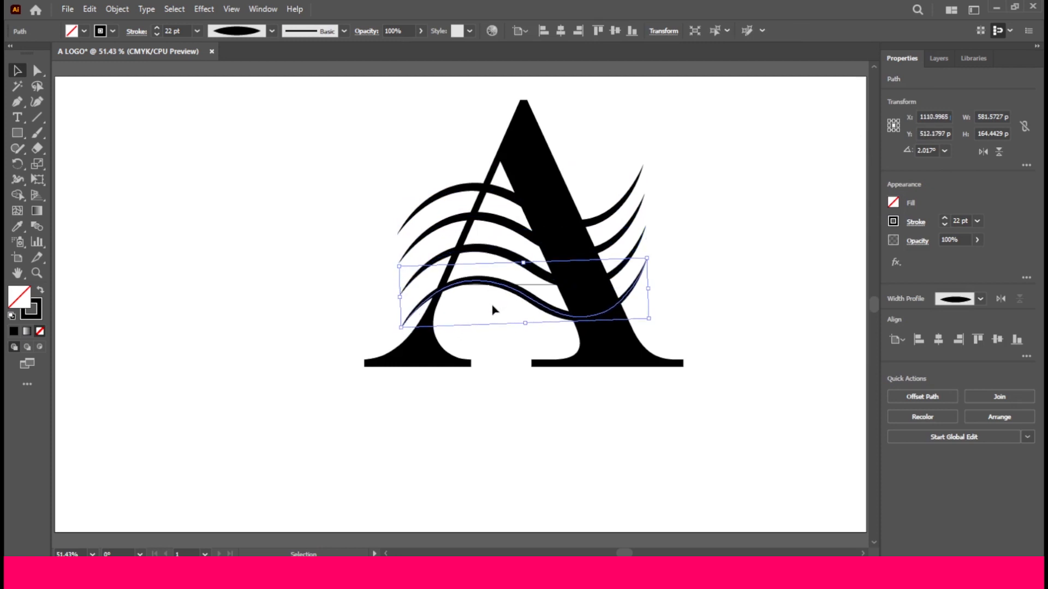
pyautogui.press('Down')
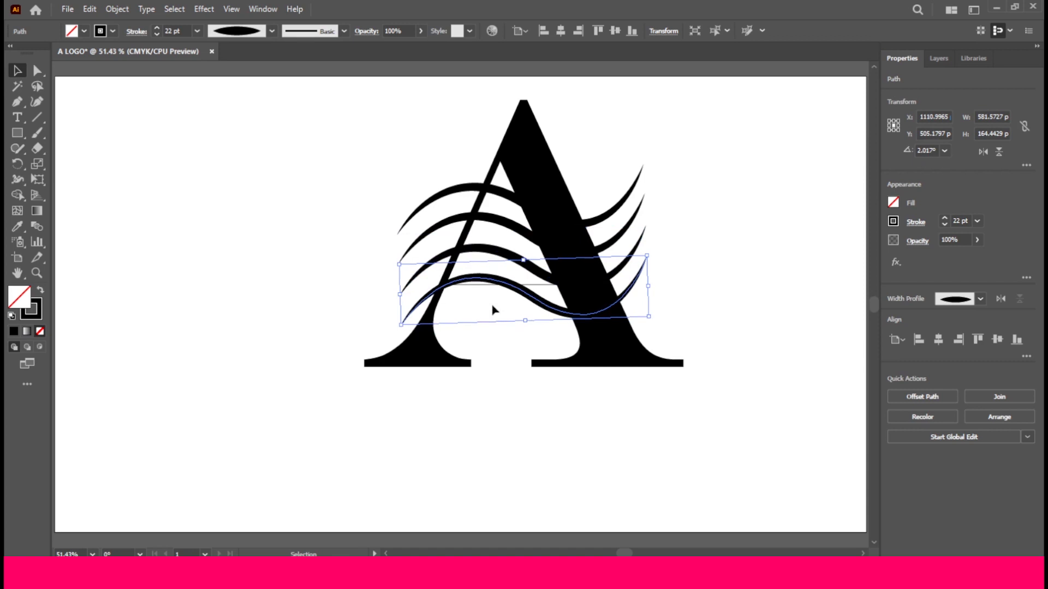
# - Align all four curves by their horizontal centres, distribute them evenly by vertical centres, and deselect them
pyautogui.keyDown('shift'); pyautogui.click(495, 193); pyautogui.keyUp('shift')
pyautogui.keyDown('shift'); pyautogui.click(493, 224); pyautogui.keyUp('shift')
pyautogui.keyDown('shift'); pyautogui.click(493, 255); pyautogui.keyUp('shift')
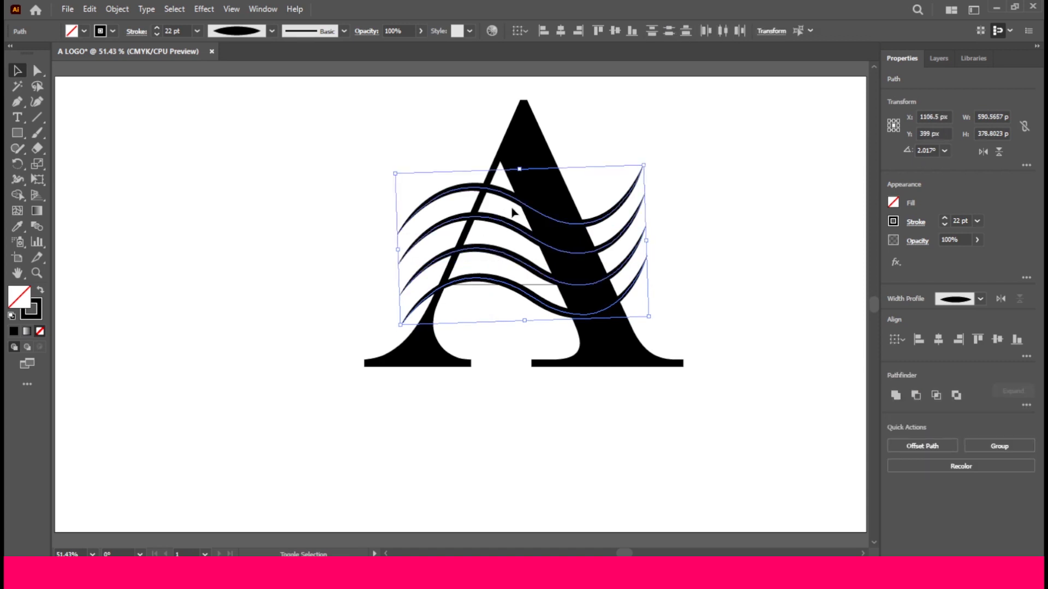
pyautogui.click(560, 30)
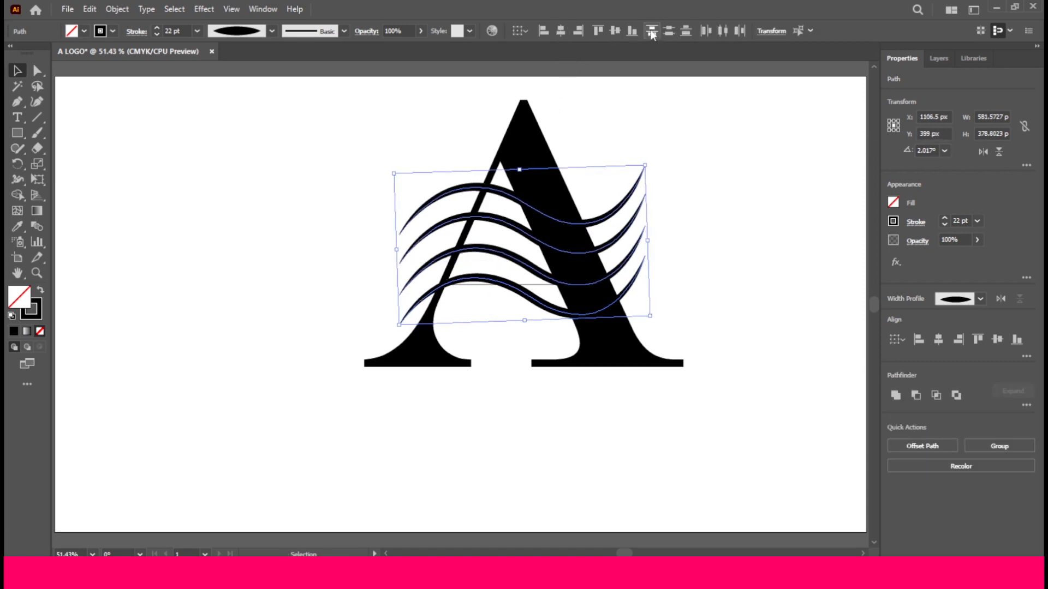
pyautogui.click(668, 30)
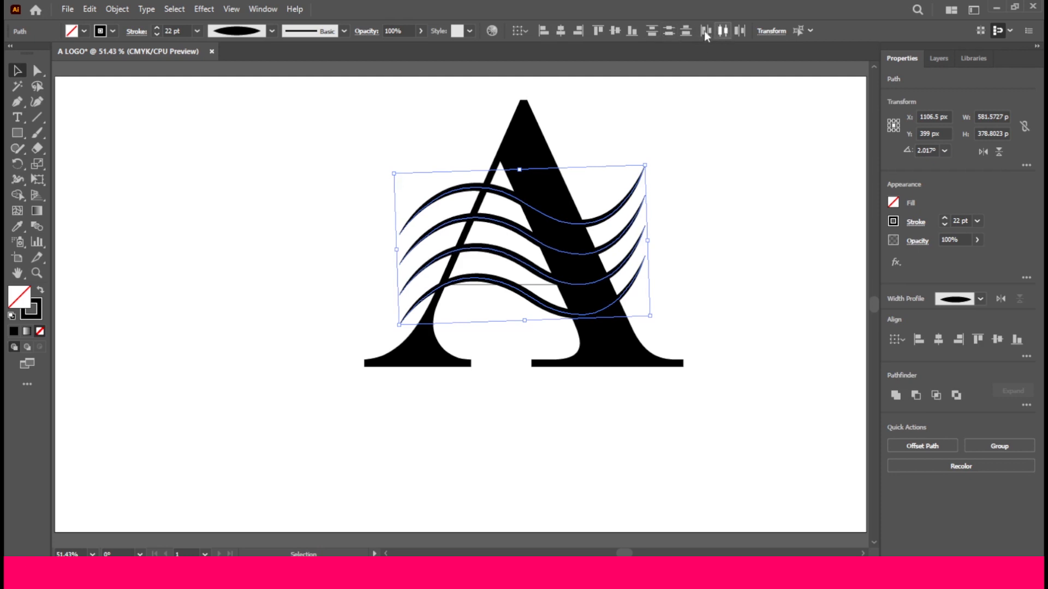
pyautogui.click(748, 262)
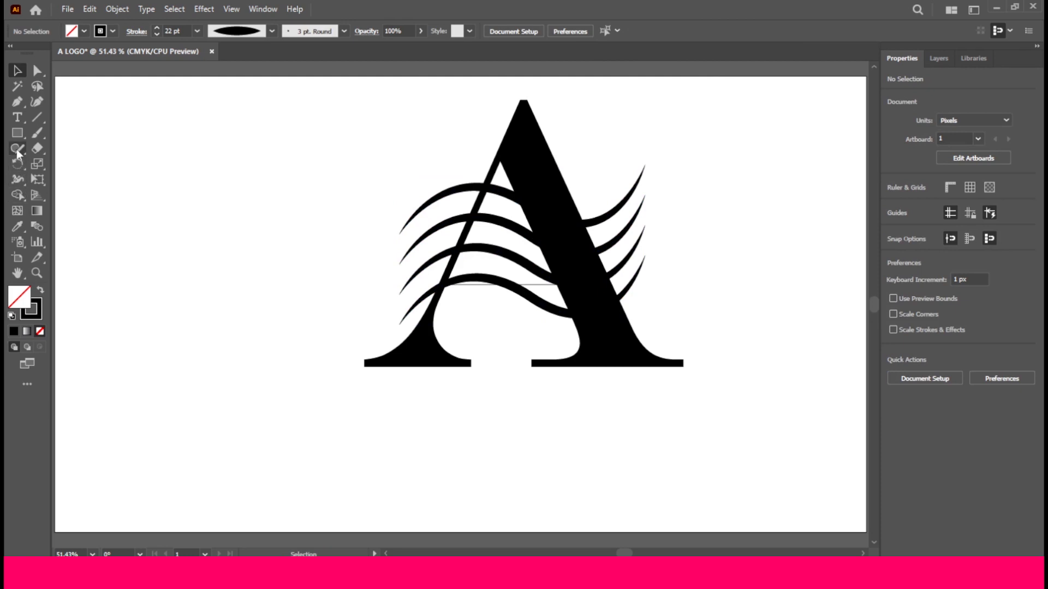
# - Draw an unfilled circle 666 px in diameter overlapping the A's thick stem with the Ellipse tool
pyautogui.click(17, 132)
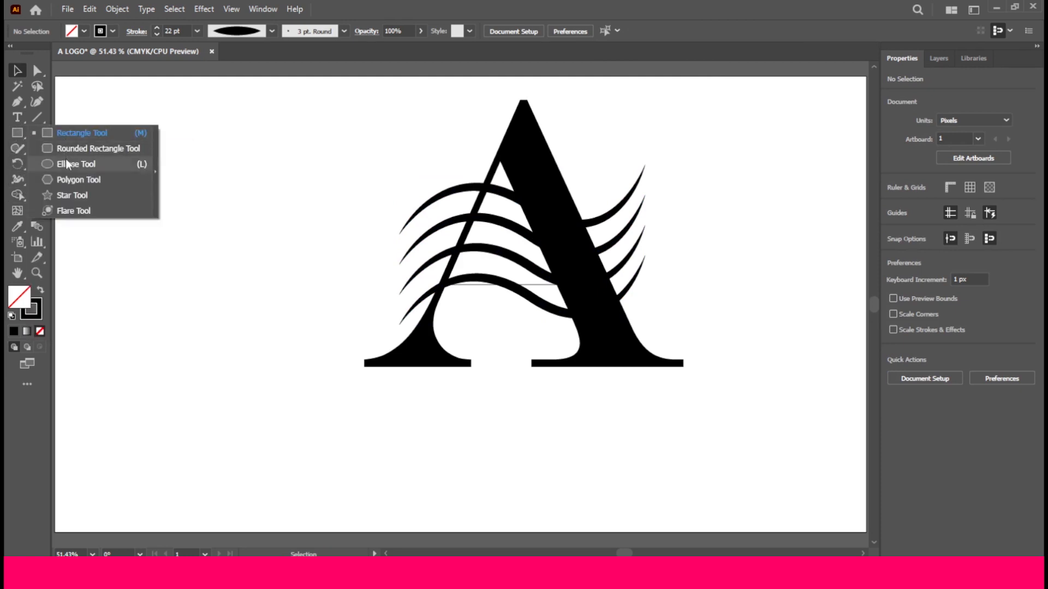
pyautogui.click(67, 165)
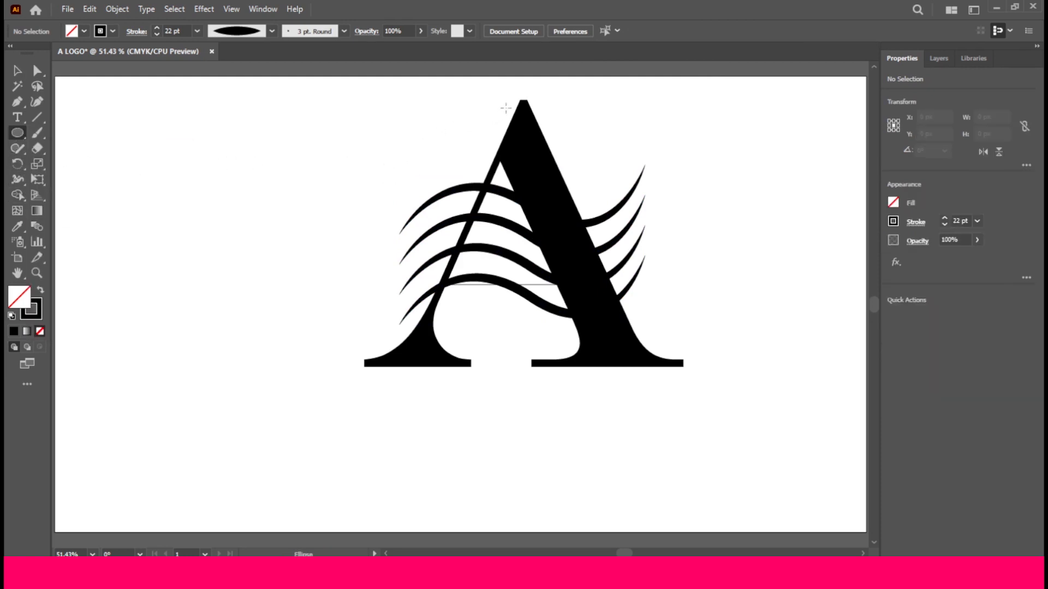
pyautogui.moveTo(510, 102); pyautogui.dragTo(658, 383)
pyautogui.click(18, 71)
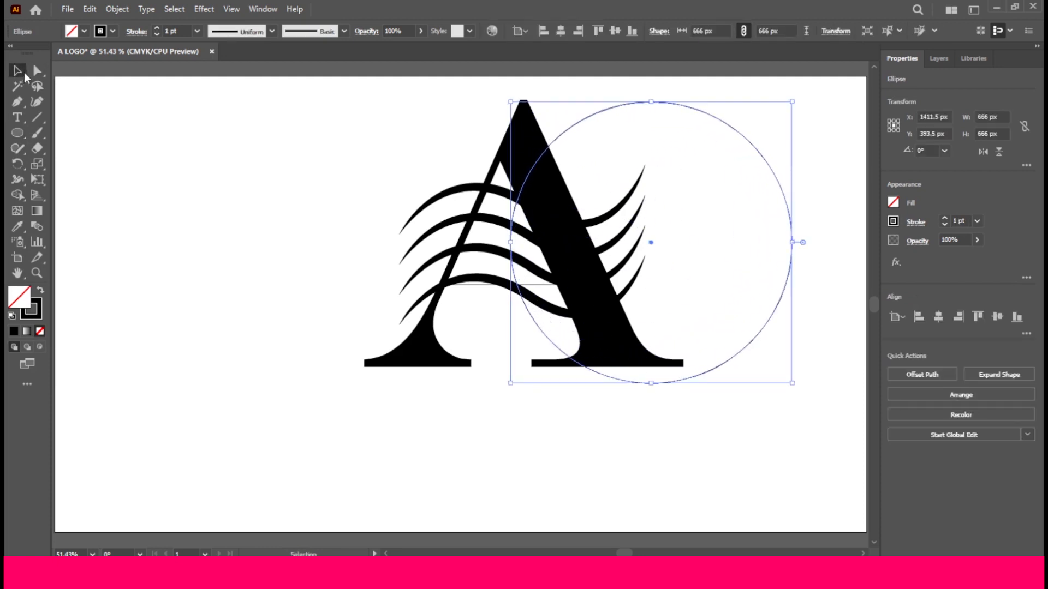
# - Set the circle's stroke weight to 18 pt
pyautogui.click(175, 31)
pyautogui.write('17')
pyautogui.press('Return')
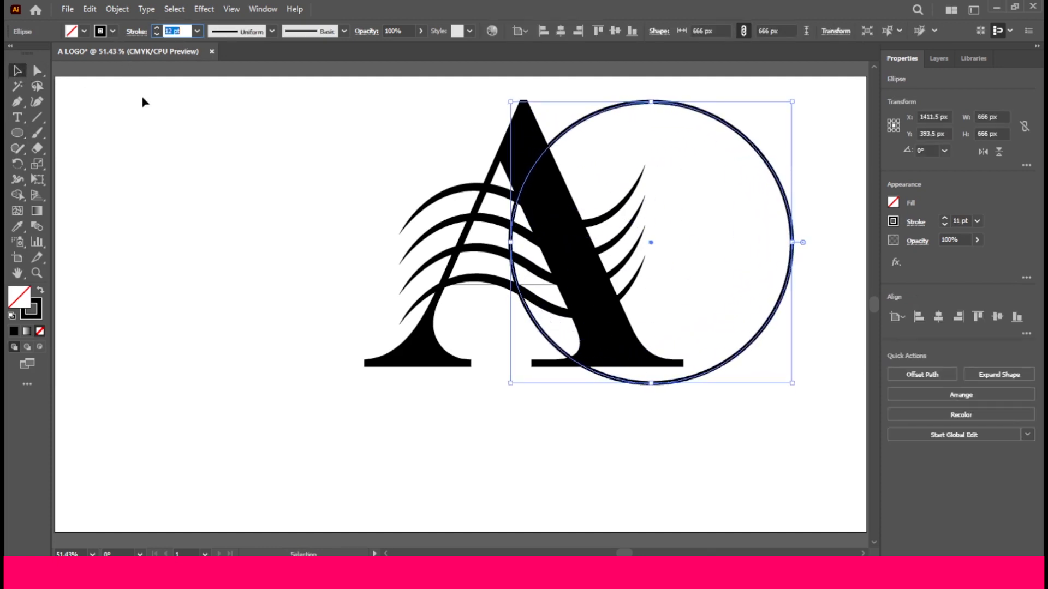
pyautogui.press('Up')
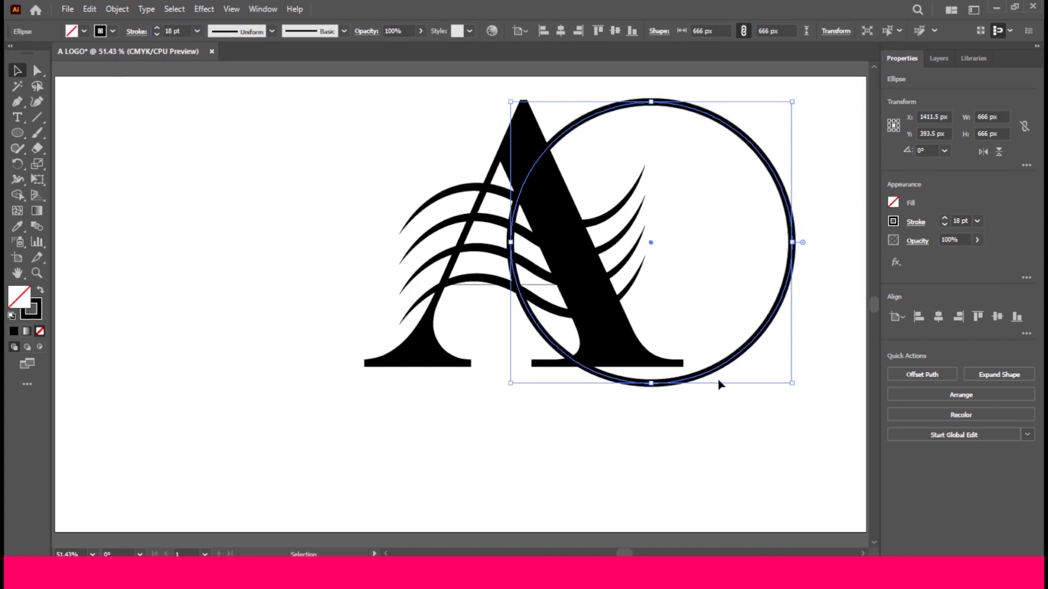
# - Move the circle over the A and shrink it to 582 px in diameter
pyautogui.moveTo(711, 375); pyautogui.dragTo(578, 375)
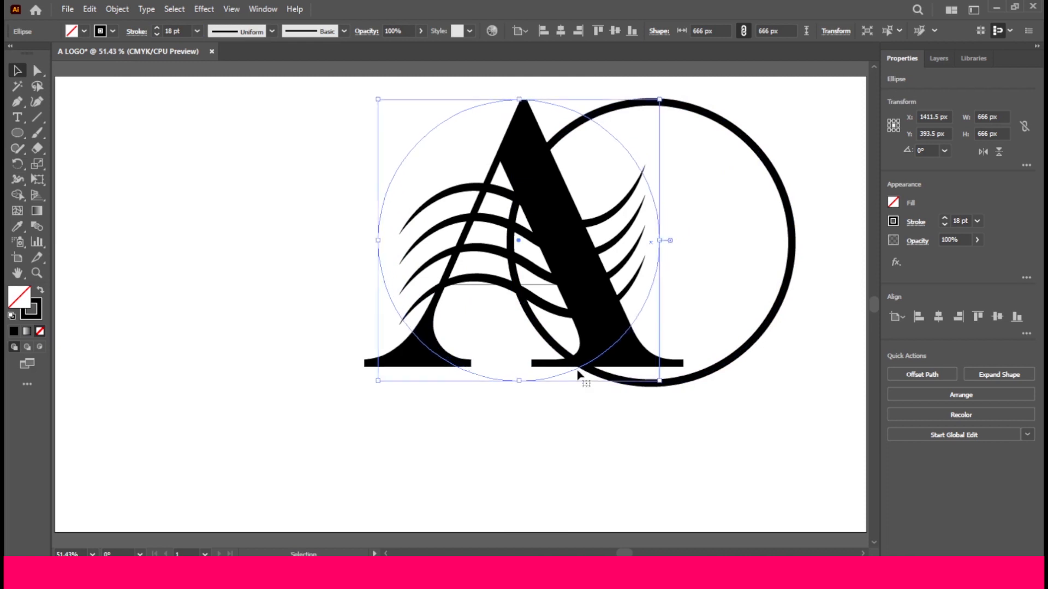
pyautogui.click(585, 425)
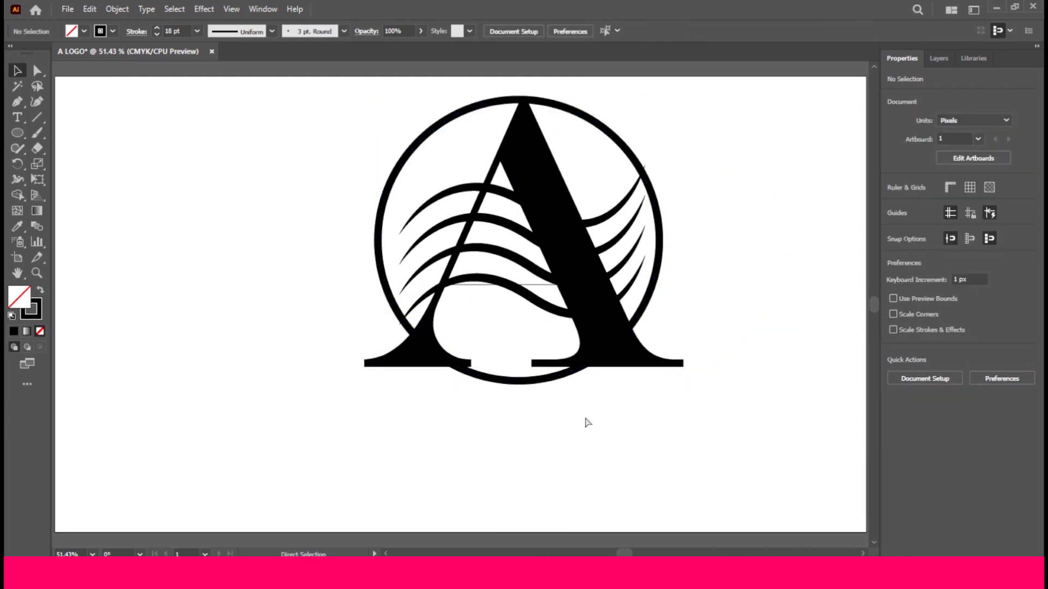
pyautogui.click(661, 237)
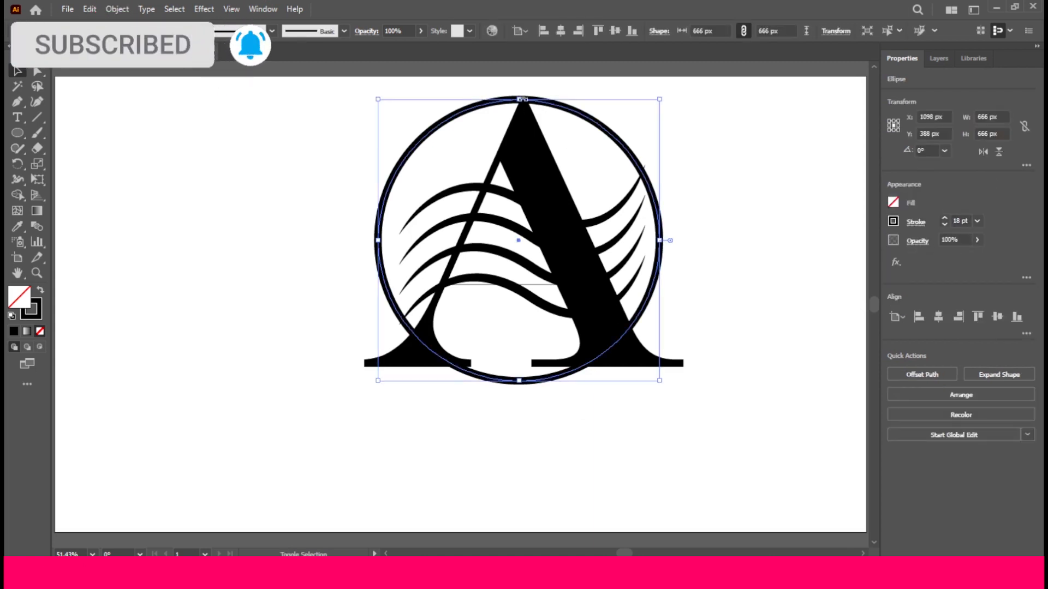
pyautogui.moveTo(519, 99); pyautogui.dragTo(516, 136)
# - Nudge the circle until it is centred at X 1096, Y 410 px behind the curves, and deselect it
pyautogui.press('Up')
pyautogui.press('Up')
pyautogui.press('Up')
pyautogui.press('Up')
pyautogui.press('Up')
pyautogui.press('Up')
pyautogui.press('Up')
pyautogui.press('Up')
pyautogui.press('Up')
pyautogui.press('Up')
pyautogui.press('Up')
pyautogui.press('Up')
pyautogui.press('Up')
pyautogui.press('Up')
pyautogui.press('Up')
pyautogui.press('Up')
pyautogui.press('Up')
pyautogui.press('Up')
pyautogui.press('Up')
pyautogui.press('Up')
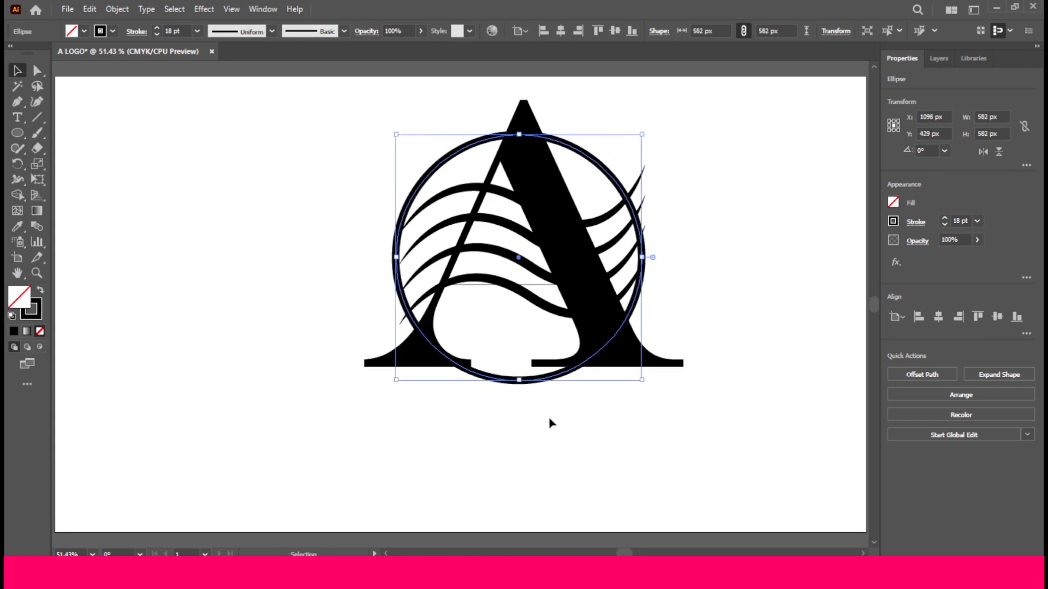
pyautogui.press('Down')
pyautogui.press('Down')
pyautogui.press('Down')
pyautogui.press('Down')
pyautogui.press('Down')
pyautogui.press('Down')
pyautogui.press('Down')
pyautogui.press('Down')
pyautogui.press('Down')
pyautogui.press('Down')
pyautogui.press('Down')
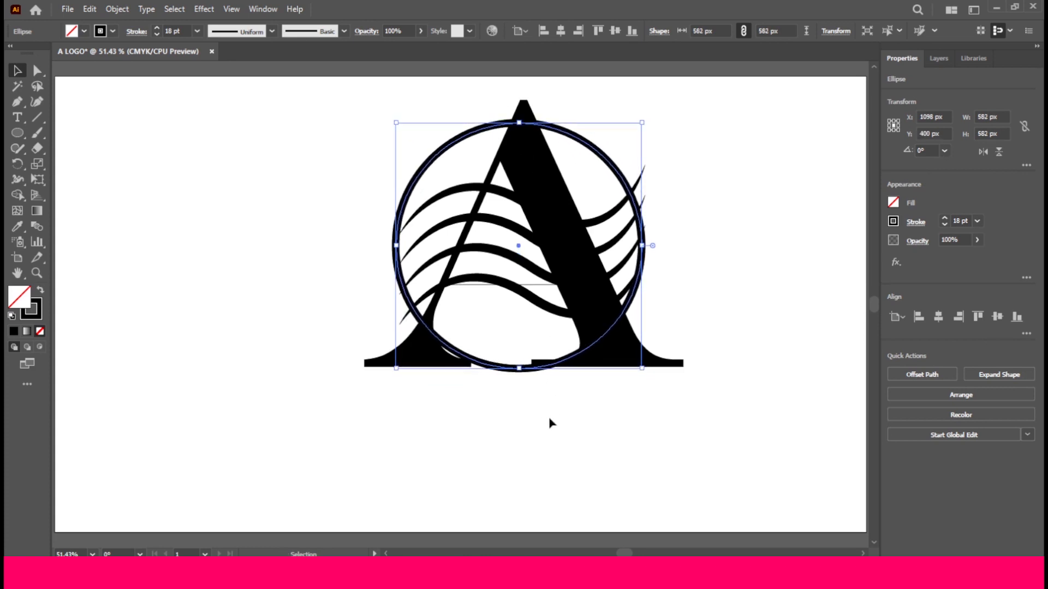
pyautogui.press('Left')
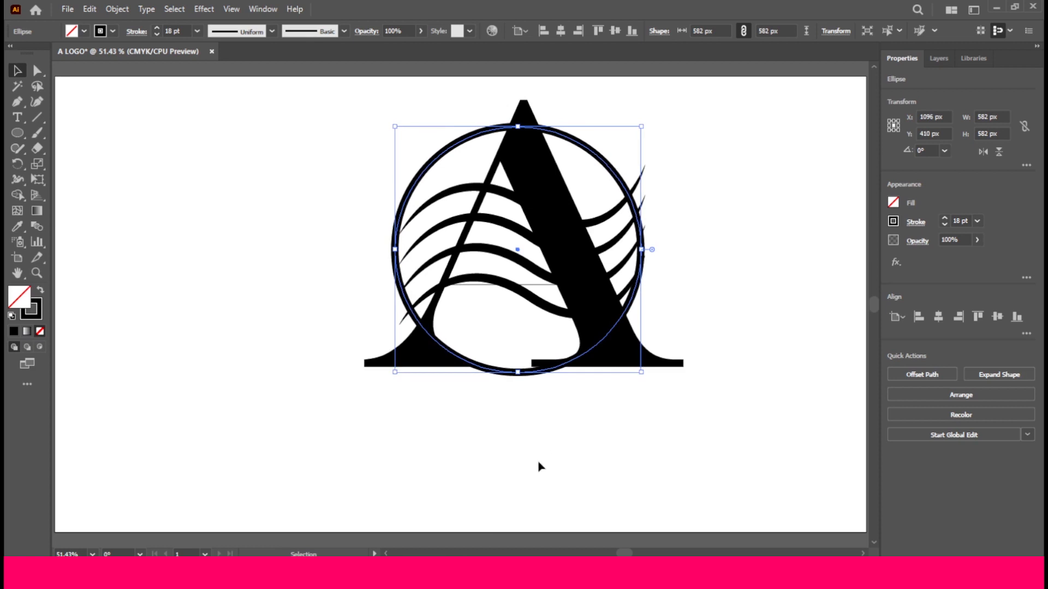
pyautogui.click(538, 467)
# - Enlarge all four curves together to about 709 × 457 px so their ends extend past both sides of the circle
pyautogui.click(517, 295)
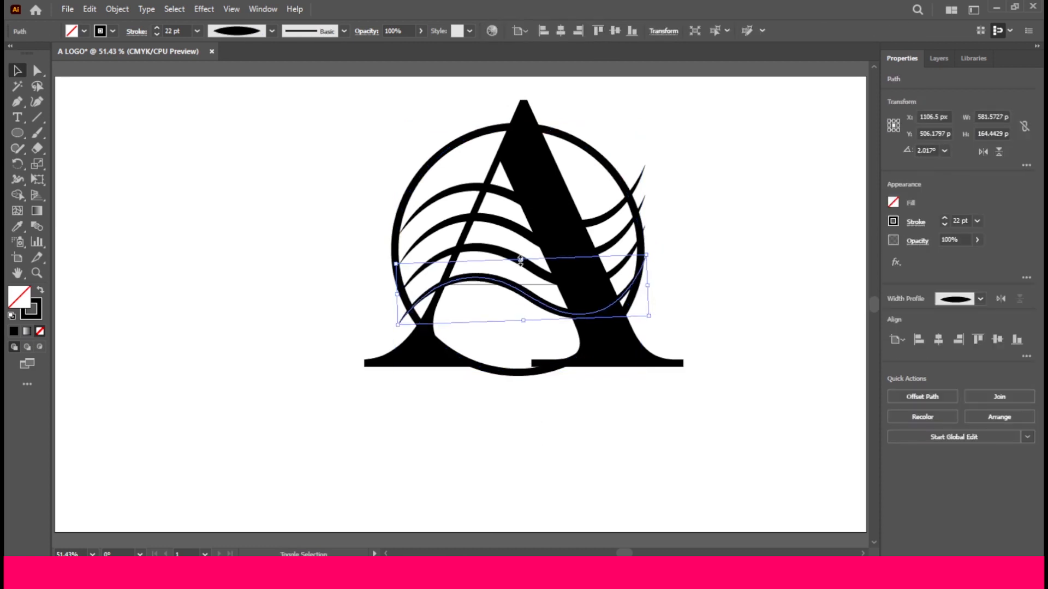
pyautogui.keyDown('shift'); pyautogui.click(496, 252); pyautogui.keyUp('shift')
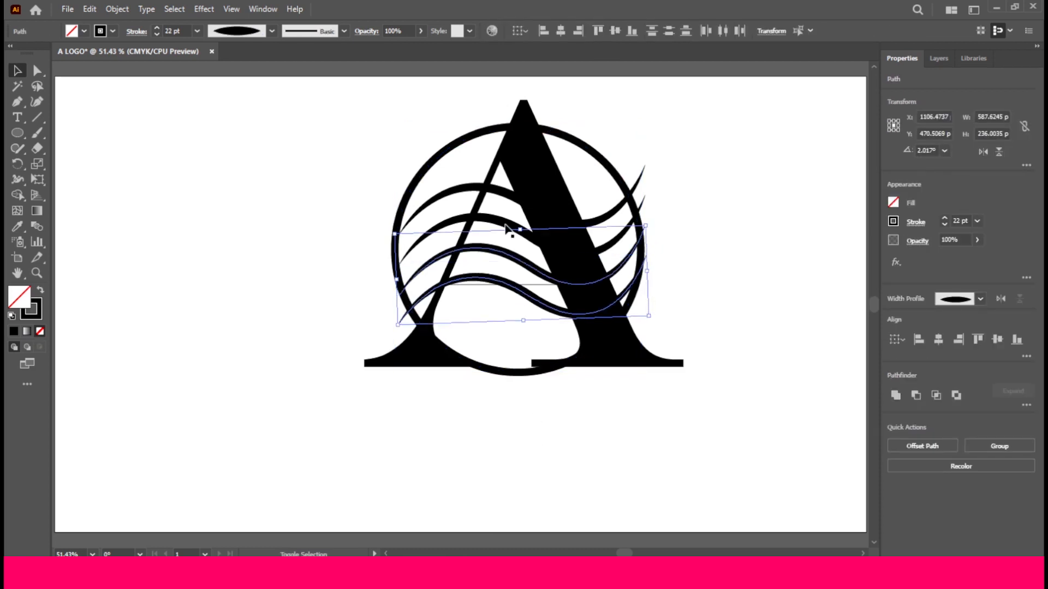
pyautogui.keyDown('shift'); pyautogui.click(504, 218); pyautogui.keyUp('shift')
pyautogui.keyDown('shift'); pyautogui.click(504, 197); pyautogui.keyUp('shift')
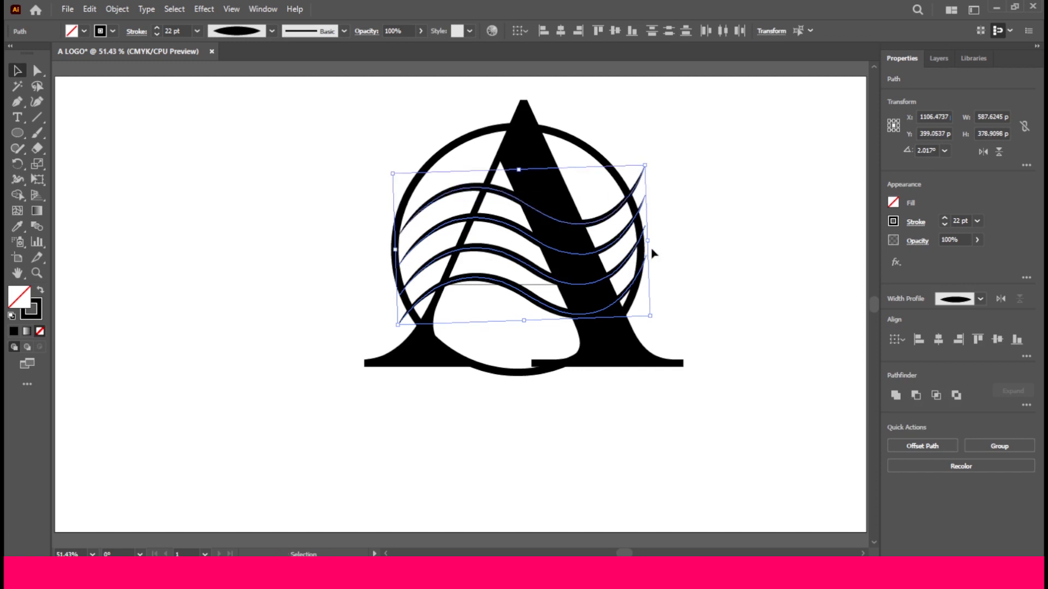
pyautogui.moveTo(650, 240)
pyautogui.mouseDown()
pyautogui.moveTo(679, 231)
pyautogui.moveTo(632, 230)
pyautogui.mouseUp()
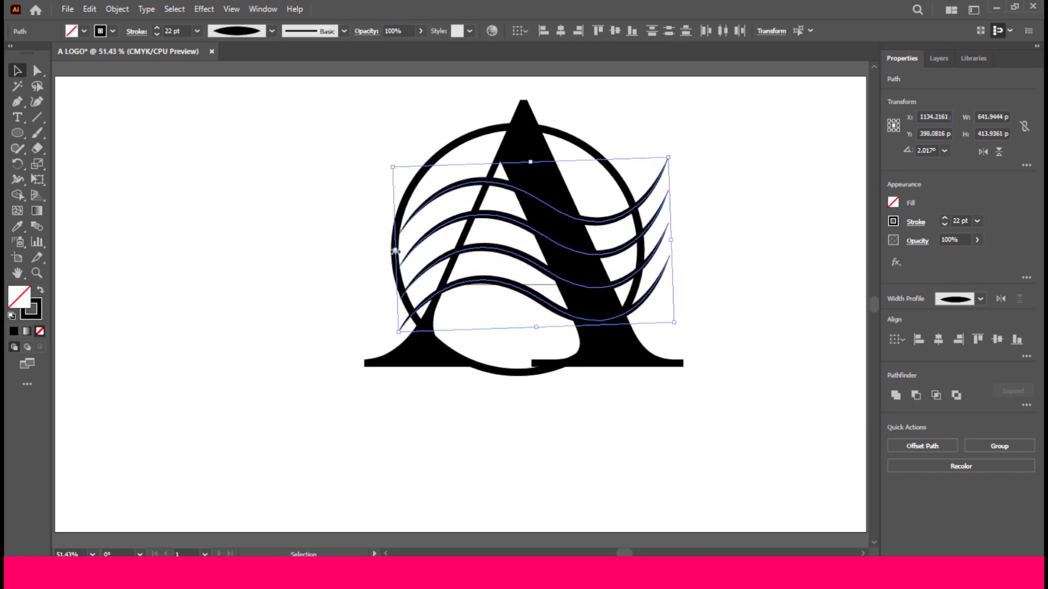
pyautogui.moveTo(395, 252); pyautogui.dragTo(368, 252)
pyautogui.click(512, 416)
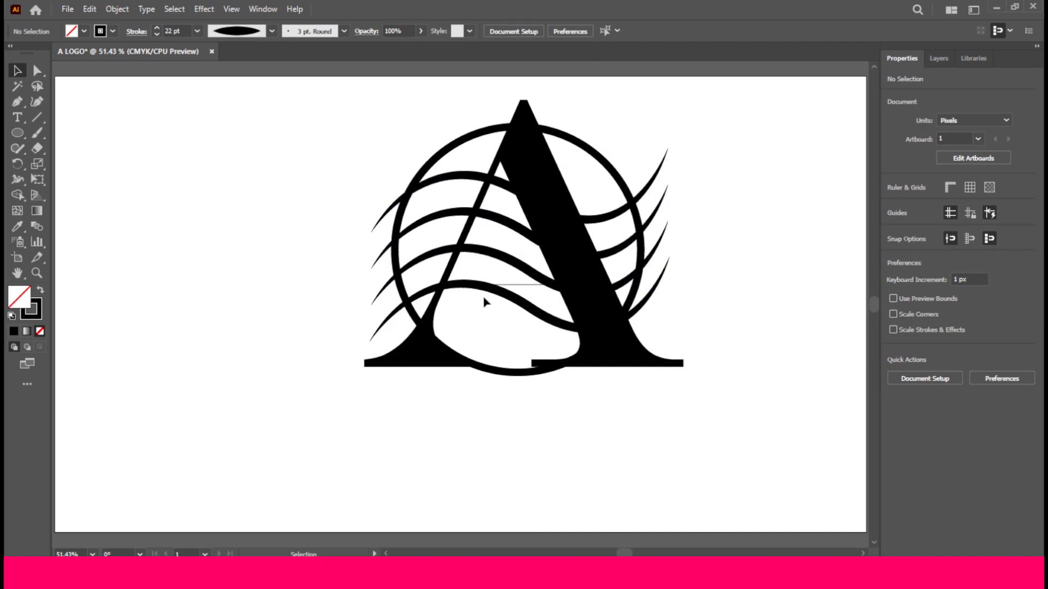
# - Expand the circle's fill and stroke into a filled outline shape
pyautogui.moveTo(369, 105); pyautogui.dragTo(302, 159)
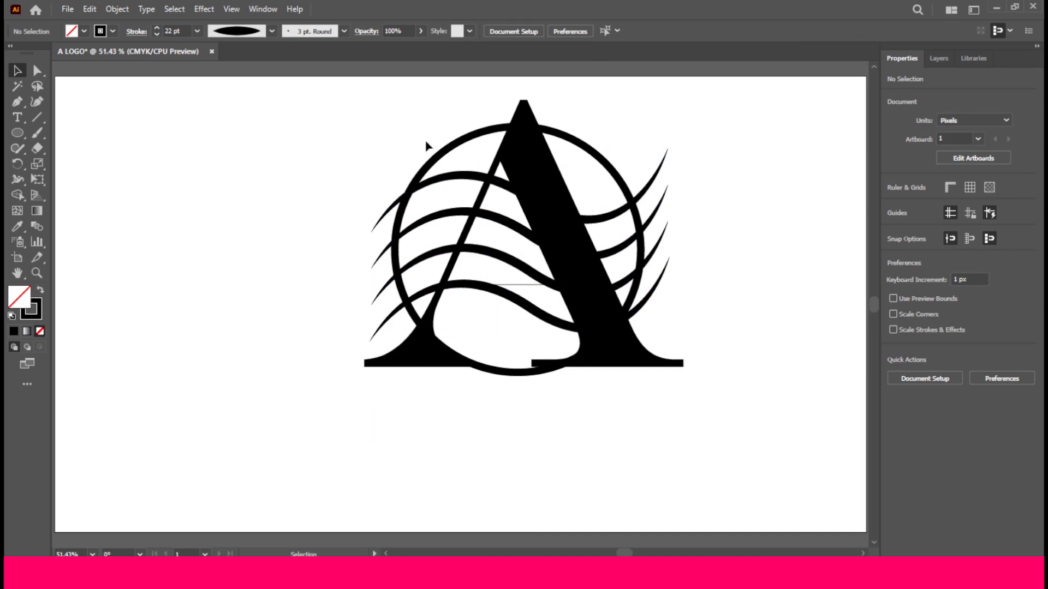
pyautogui.click(481, 141)
pyautogui.click(121, 12)
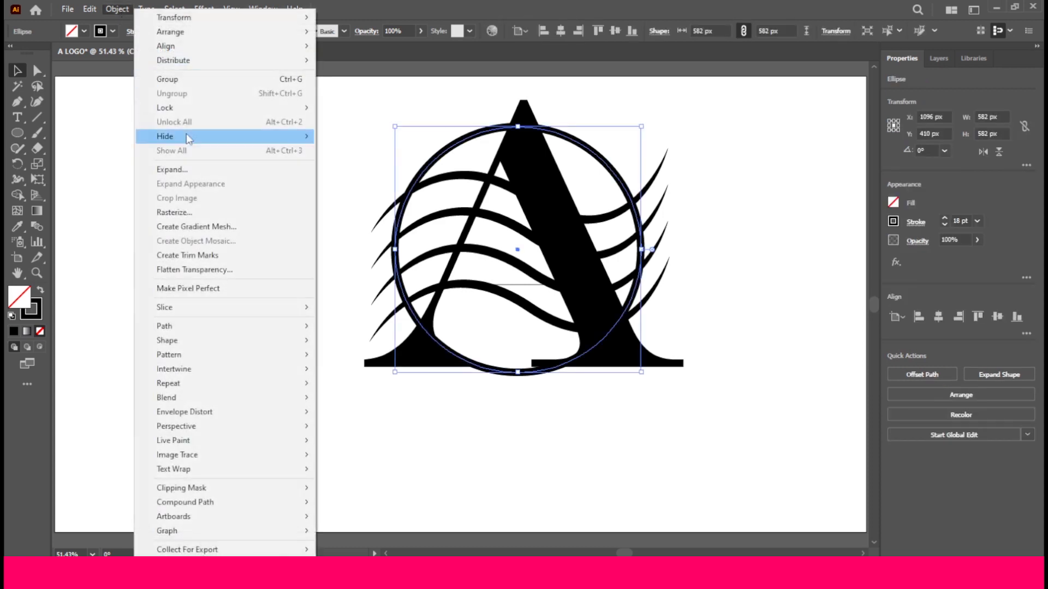
pyautogui.click(217, 175)
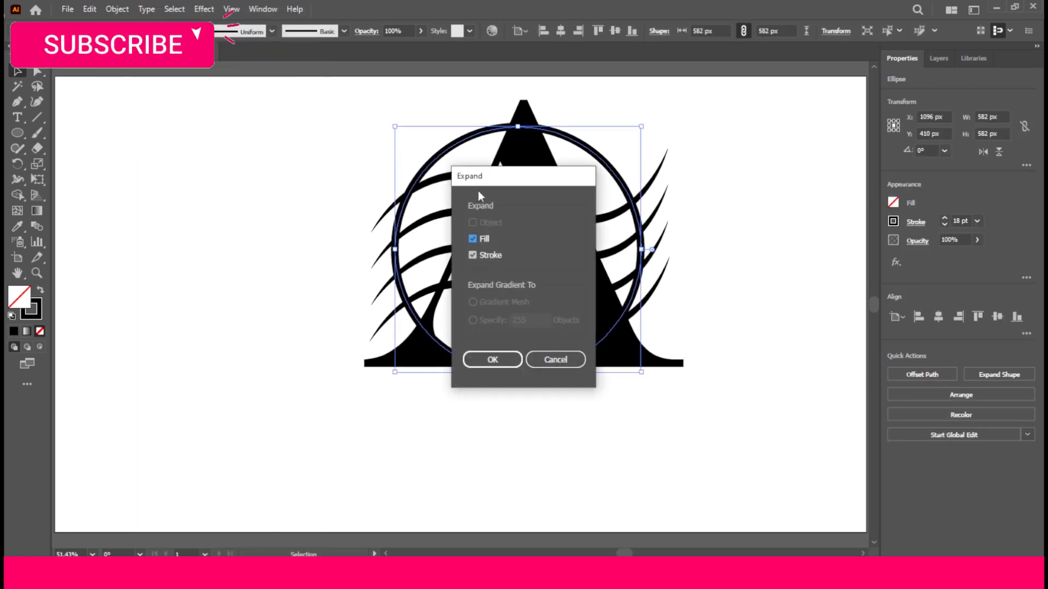
pyautogui.click(493, 357)
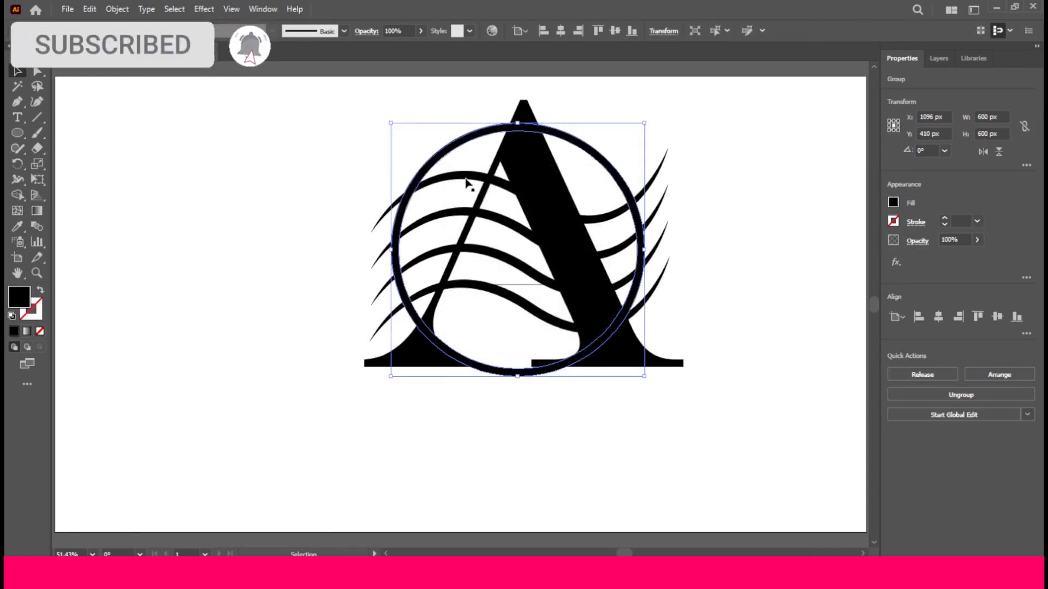
# - Expand the appearance of all four wave curves into filled shapes
pyautogui.click(467, 250)
pyautogui.keyDown('shift'); pyautogui.click(466, 250); pyautogui.keyUp('shift')
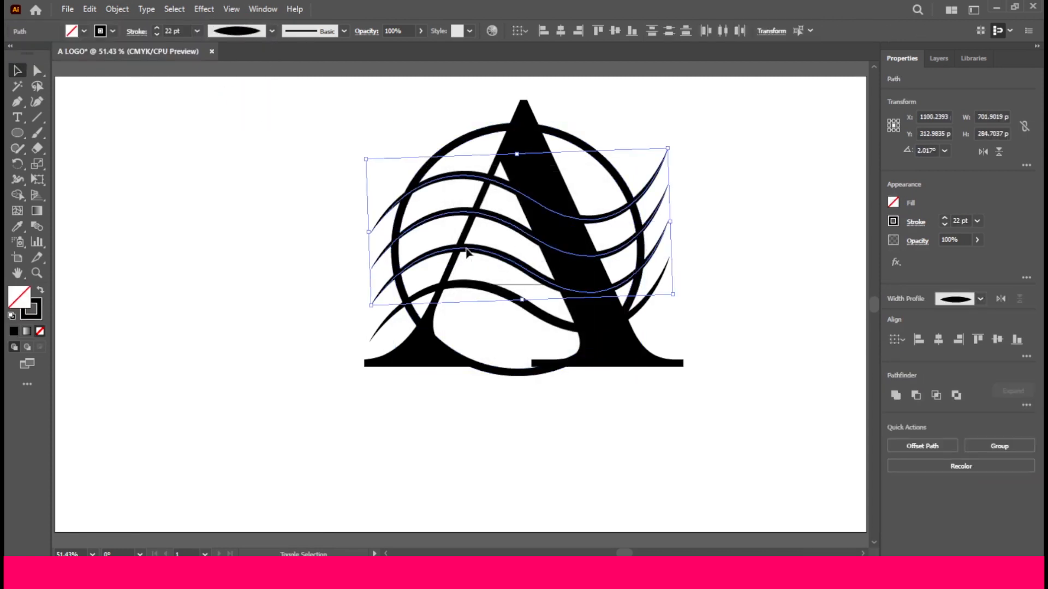
pyautogui.keyDown('shift'); pyautogui.click(477, 289); pyautogui.keyUp('shift')
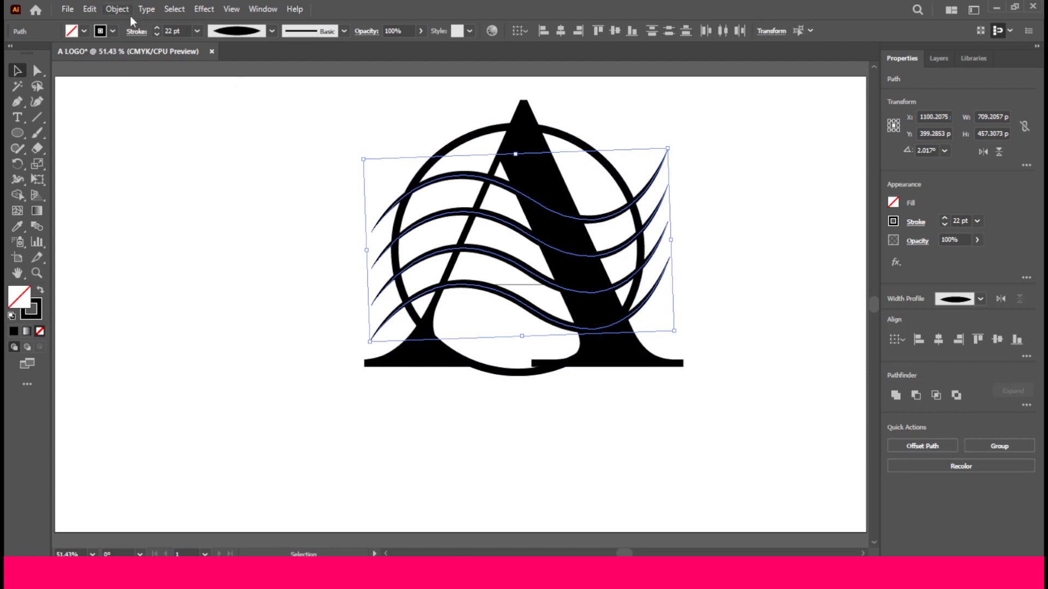
pyautogui.click(117, 9)
pyautogui.click(217, 184)
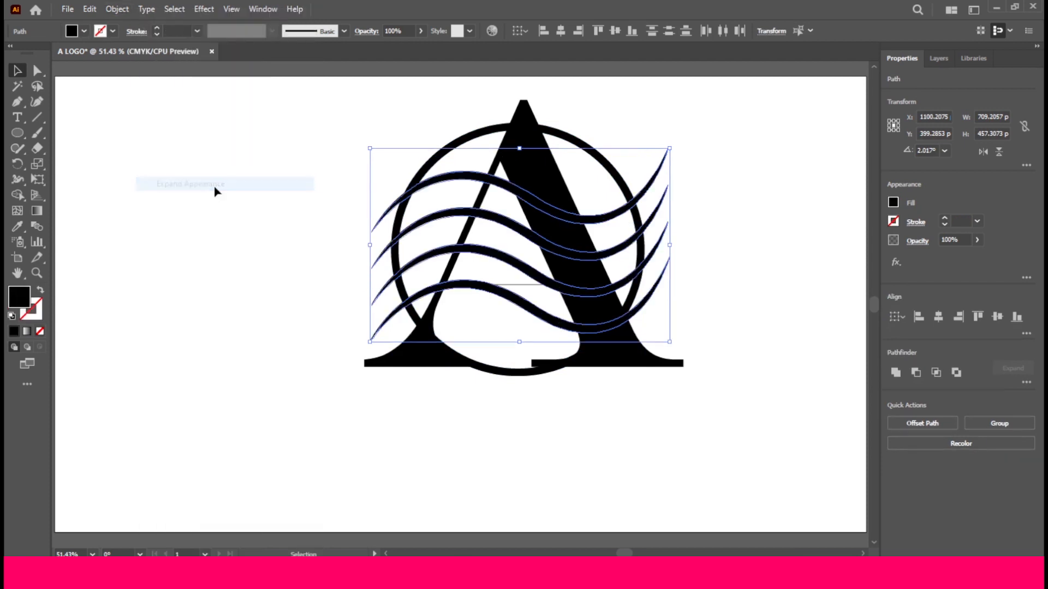
# - Select the A, circle and curves together and split them with the Divide pathfinder
pyautogui.moveTo(339, 104); pyautogui.dragTo(715, 395)
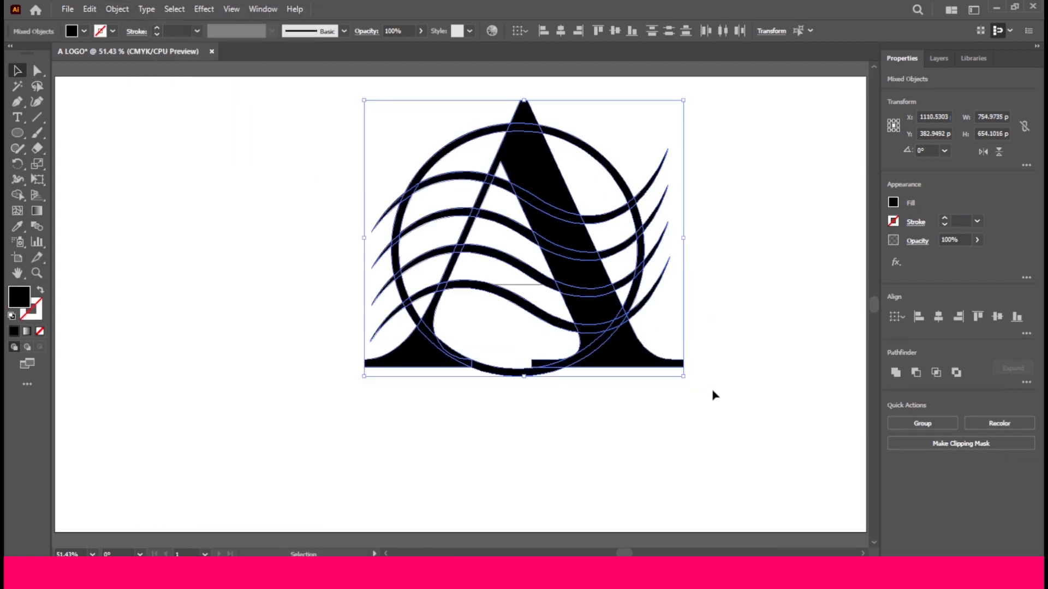
pyautogui.click(1026, 382)
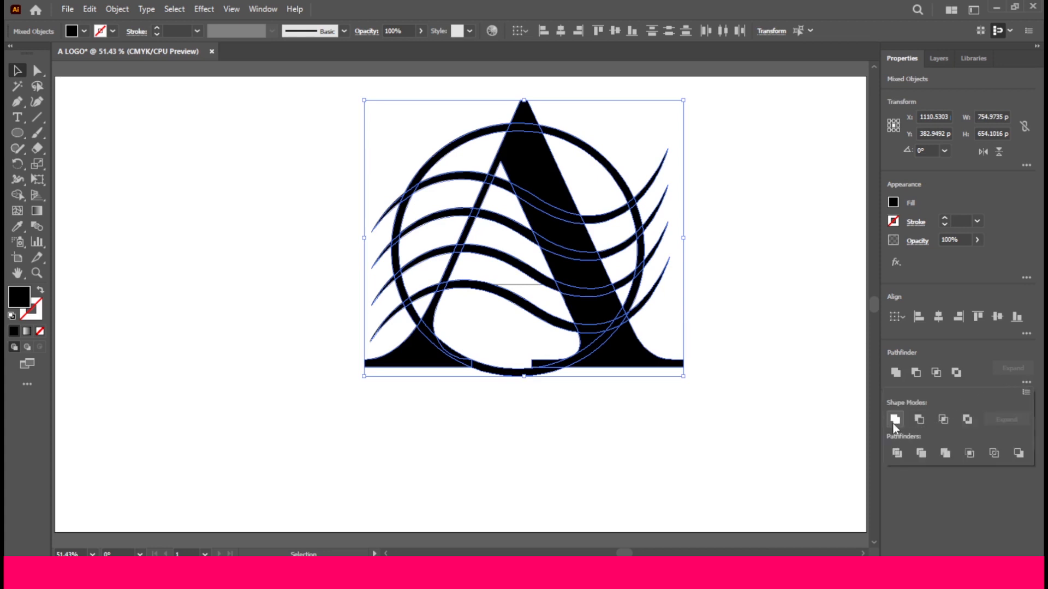
pyautogui.click(895, 454)
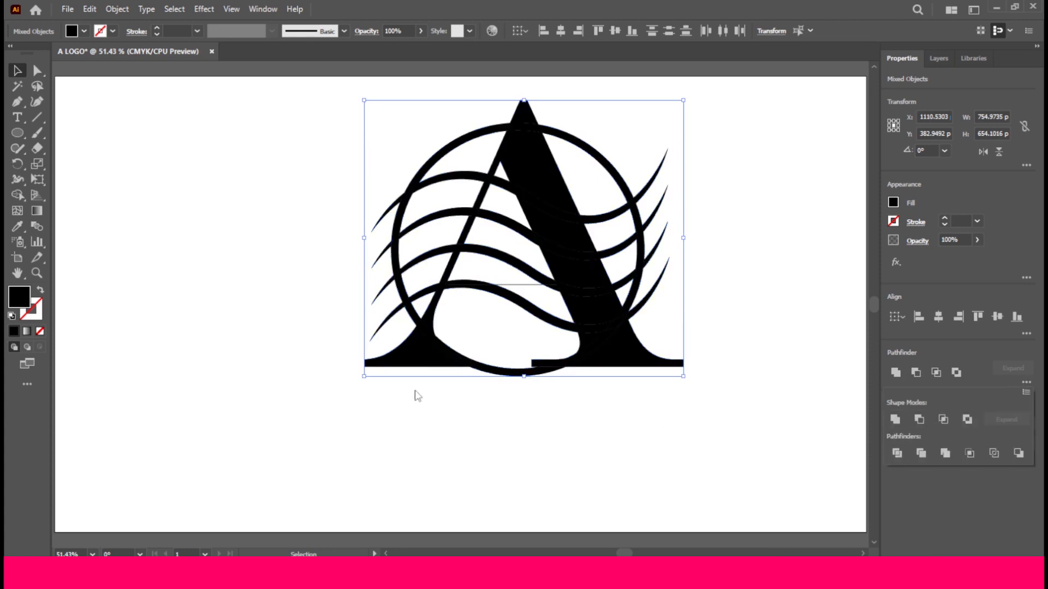
# - Ungroup the divided logo artwork into separate pieces and deselect it
pyautogui.click(522, 263)
pyautogui.rightClick(581, 206)
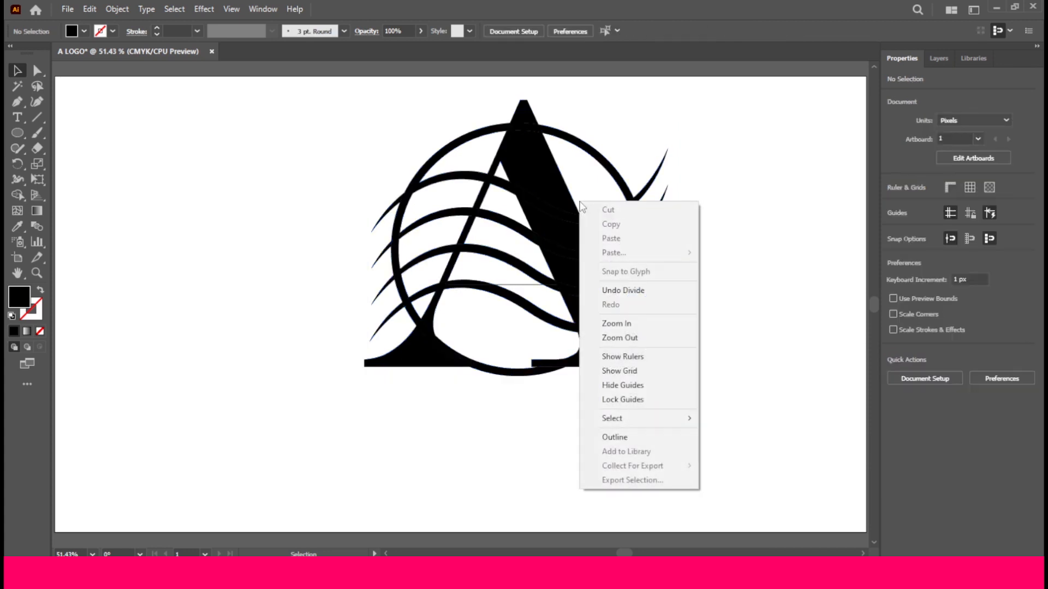
pyautogui.click(561, 211)
pyautogui.click(559, 211)
pyautogui.rightClick(558, 213)
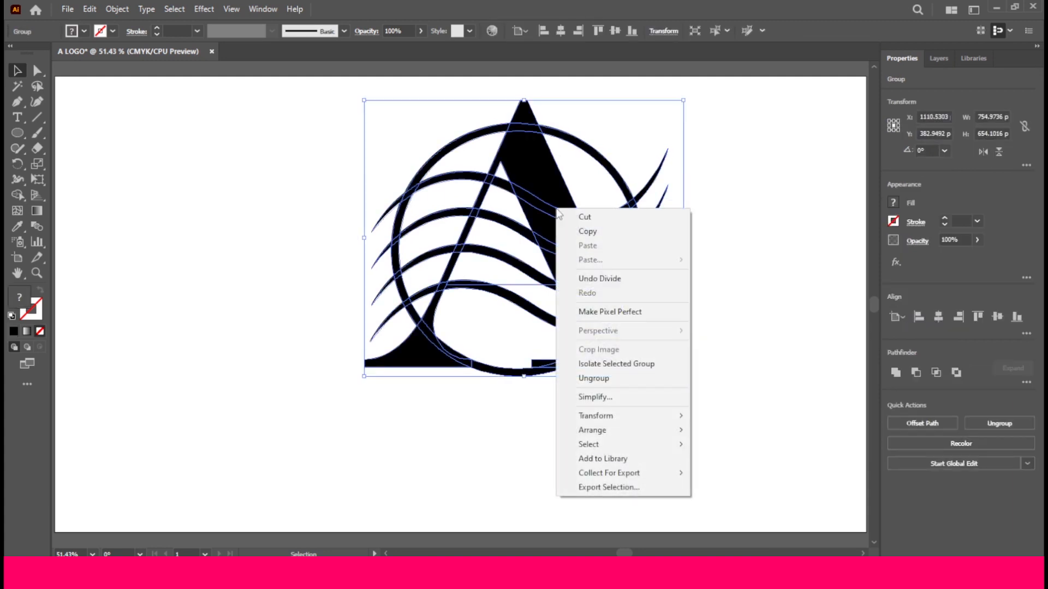
pyautogui.click(580, 378)
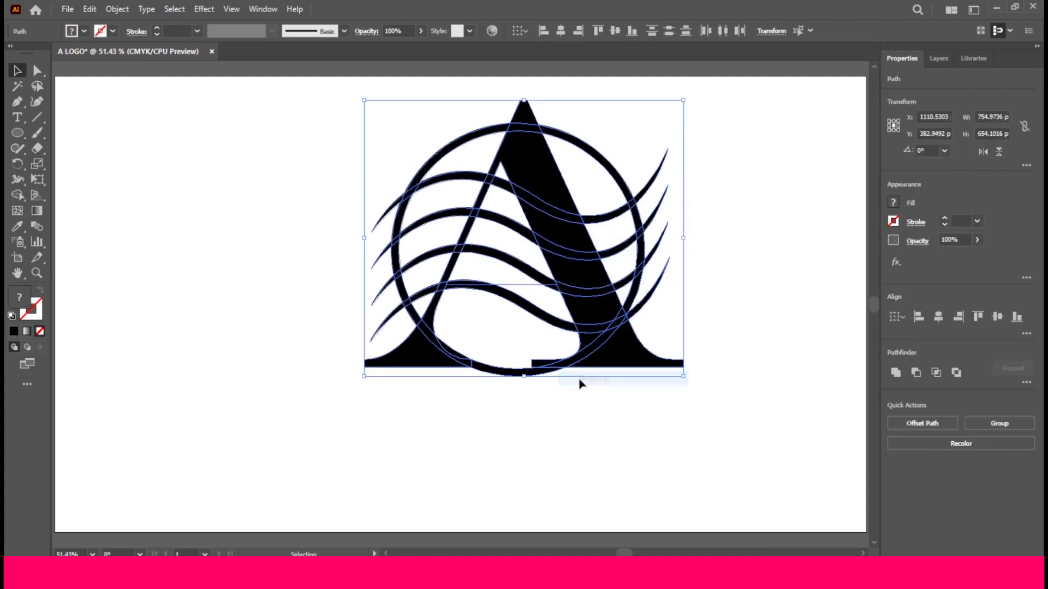
pyautogui.click(434, 389)
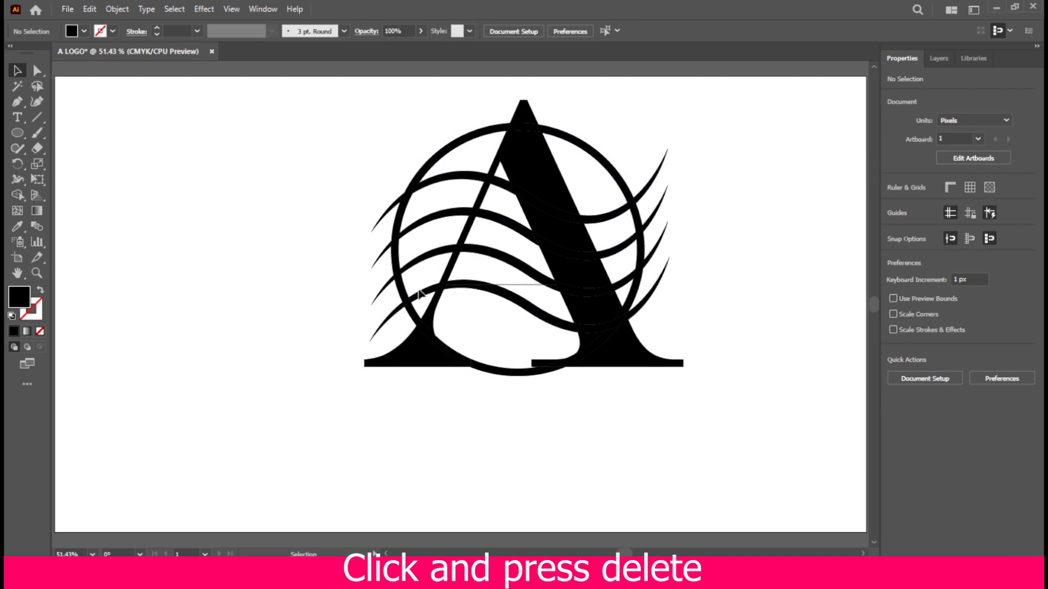
# - Delete the lowest wave's left tail outside the circle and its piece between the circle and the A's thin leg
pyautogui.click(390, 324)
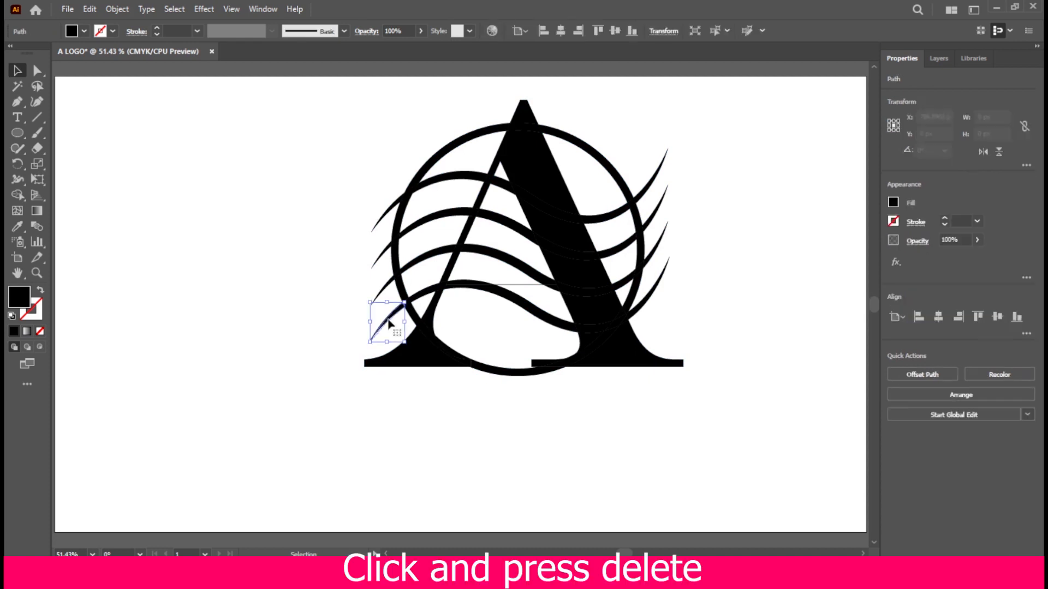
pyautogui.press('Delete')
pyautogui.click(417, 298)
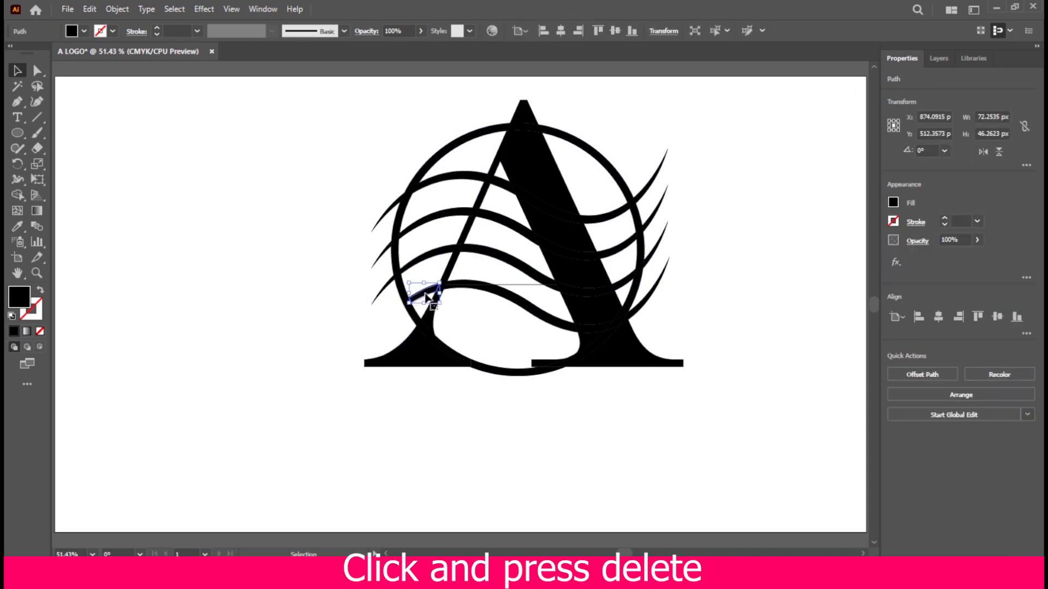
pyautogui.press('Delete')
# - Delete the lowest wave's black pieces between the A's thin leg and thick stem, including the sliver above the crossbar line
pyautogui.click(467, 289)
pyautogui.press('Delete')
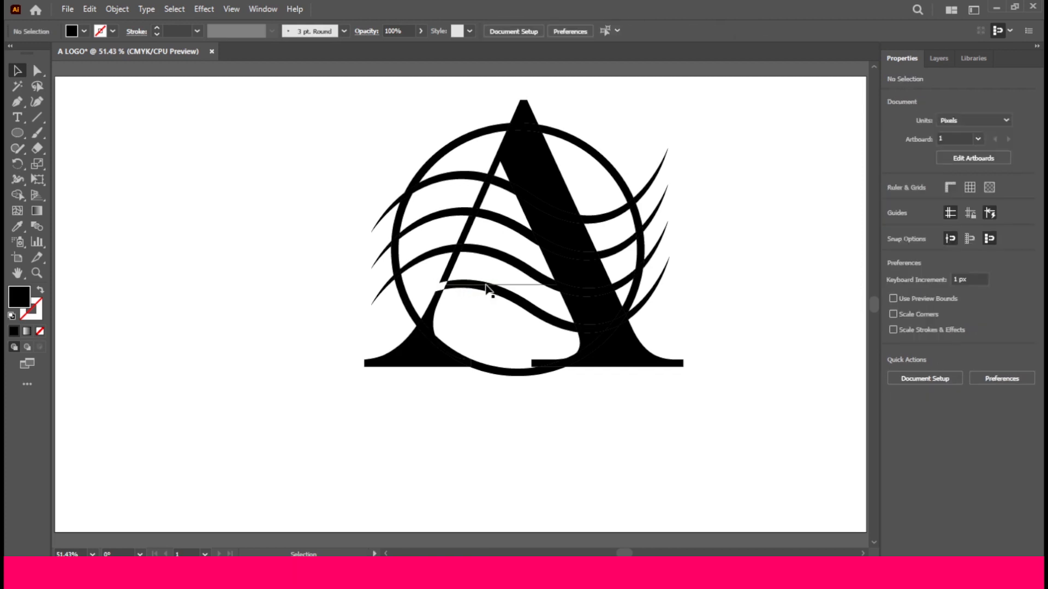
pyautogui.click(487, 286)
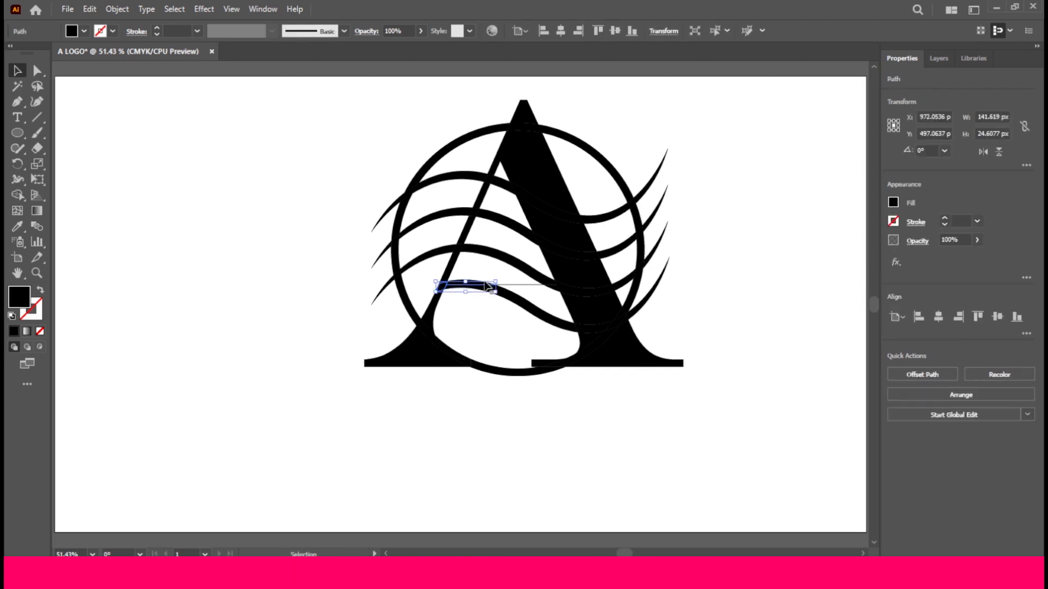
pyautogui.keyDown('shift'); pyautogui.click(524, 301); pyautogui.keyUp('shift')
pyautogui.press('Delete')
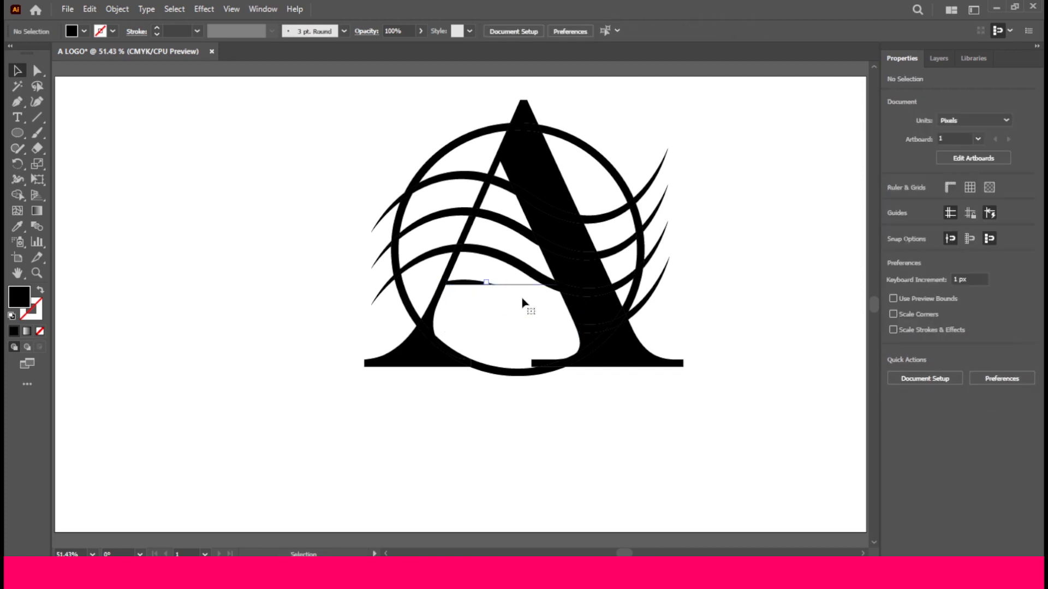
pyautogui.click(480, 286)
pyautogui.press('Delete')
pyautogui.click(494, 288)
pyautogui.press('Delete')
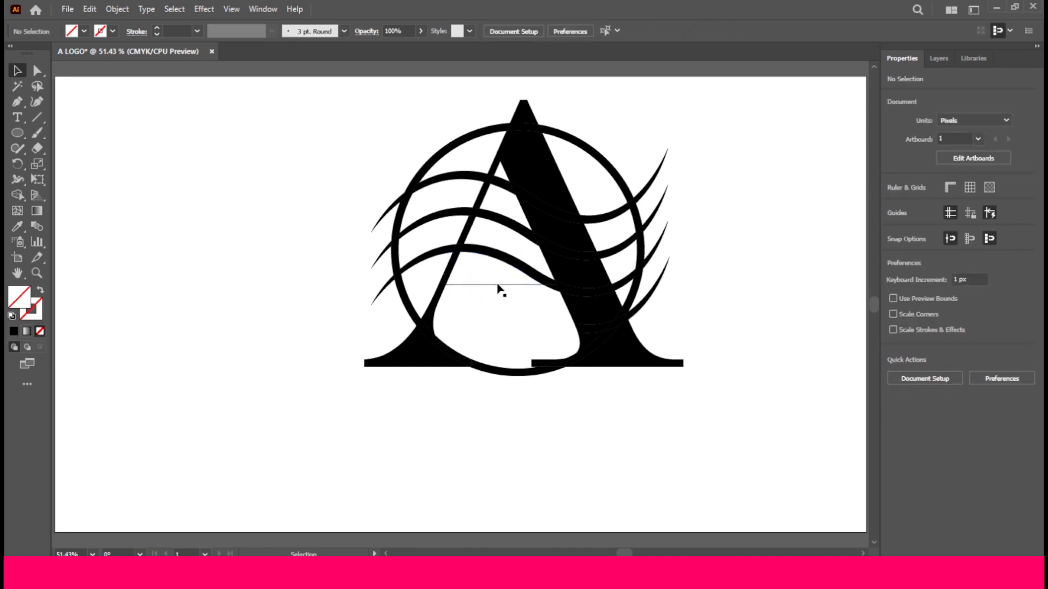
# - Try deleting the unfilled shapes between the A's legs, and undo the deletion
pyautogui.click(503, 299)
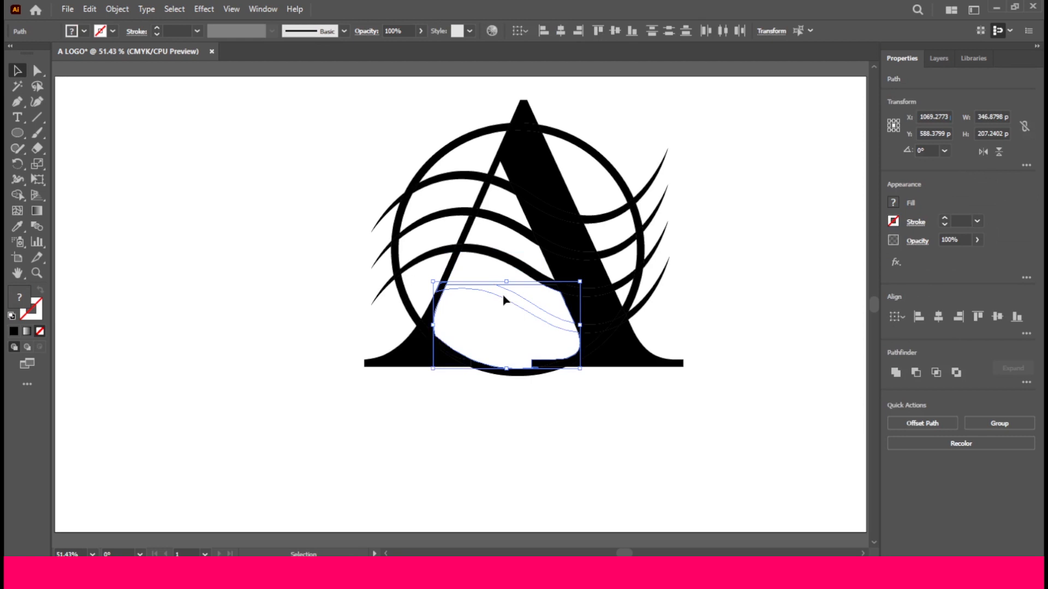
pyautogui.press('Delete')
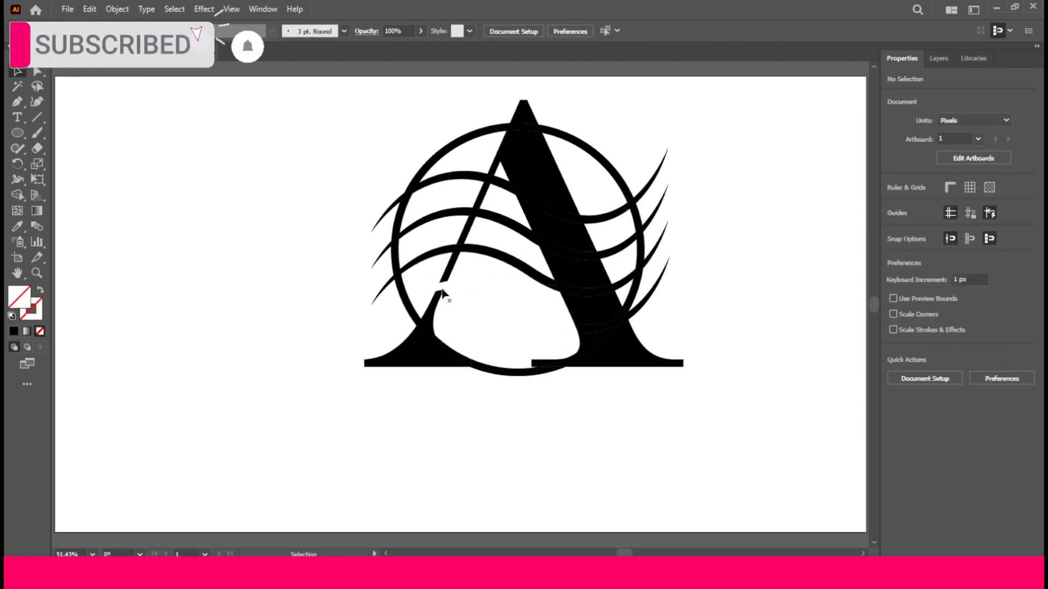
pyautogui.click(442, 291)
pyautogui.hotkey('ctrl', 'z')
pyautogui.hotkey('ctrl', 'z')
pyautogui.hotkey('ctrl', 'z')
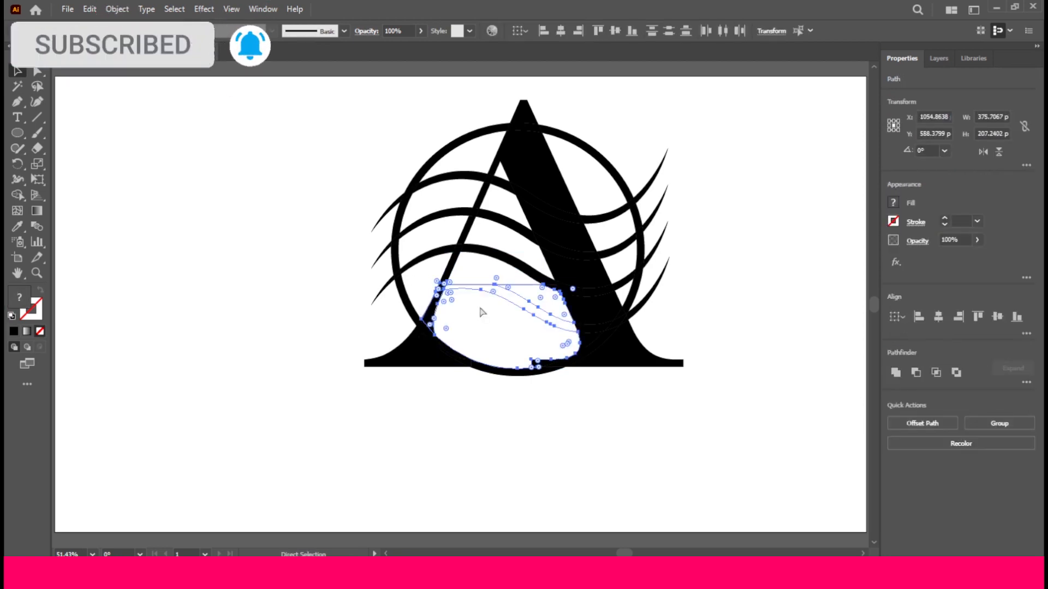
# - Remove the leftover crossbar line and fragments between the A's legs, leaving a wave-shaped gap in the thin leg
pyautogui.press('v')
pyautogui.press('Delete')
pyautogui.click(513, 297)
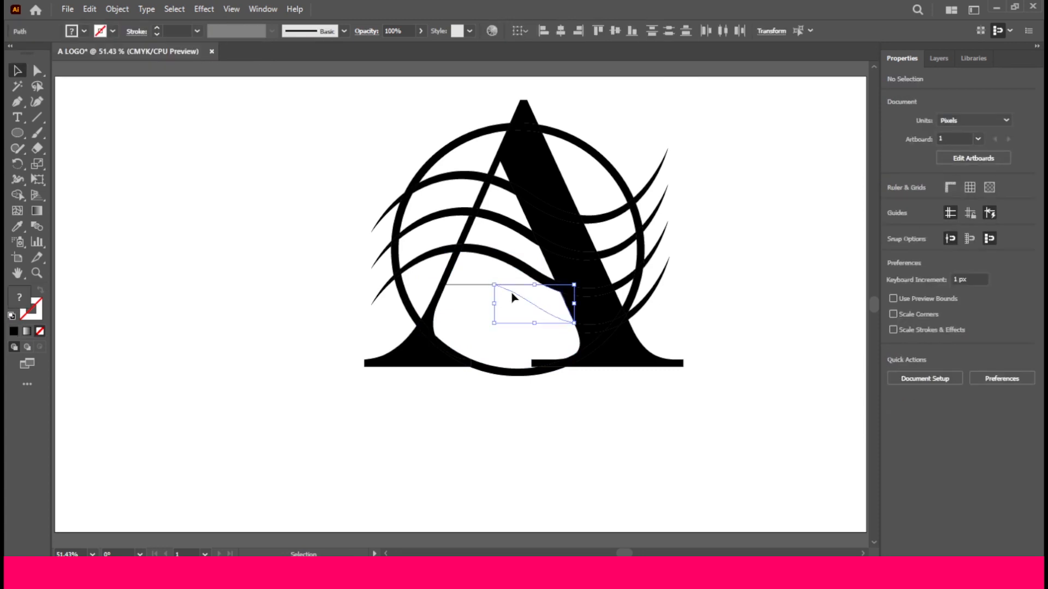
pyautogui.press('Delete')
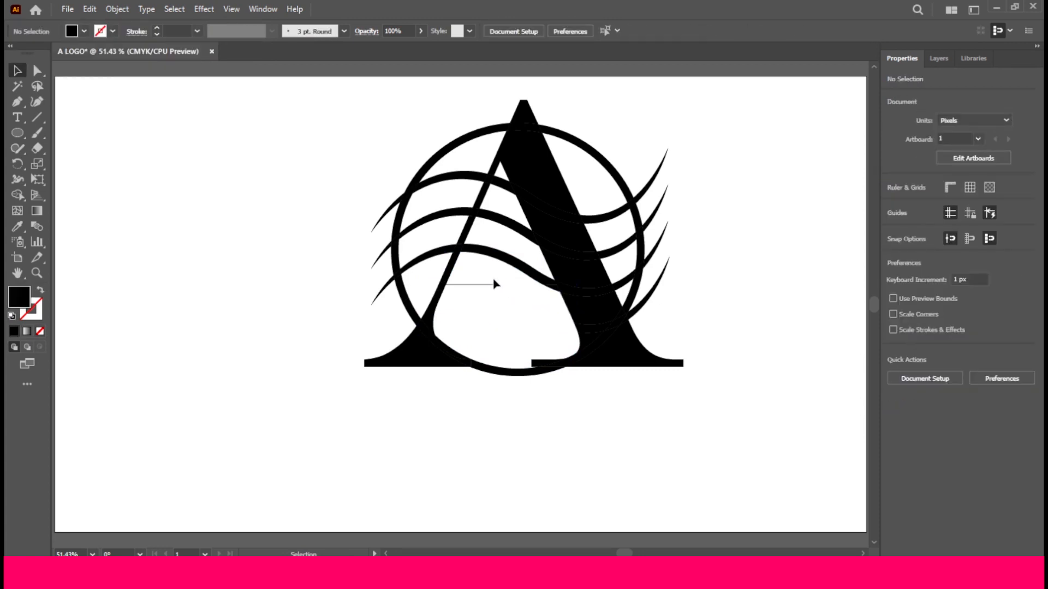
pyautogui.click(486, 298)
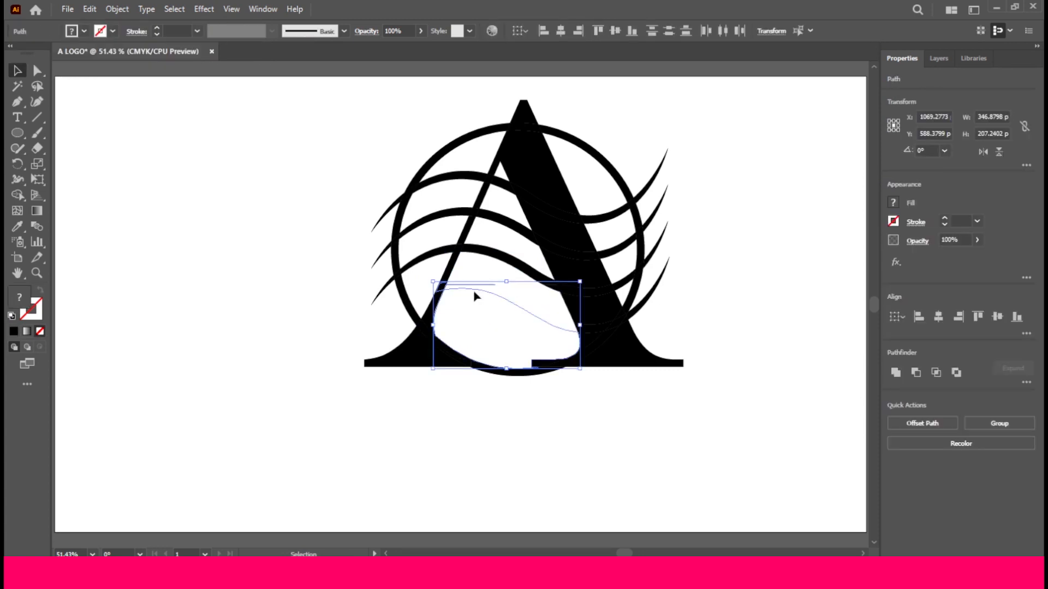
pyautogui.press('Delete')
pyautogui.hotkey('ctrl', 'z')
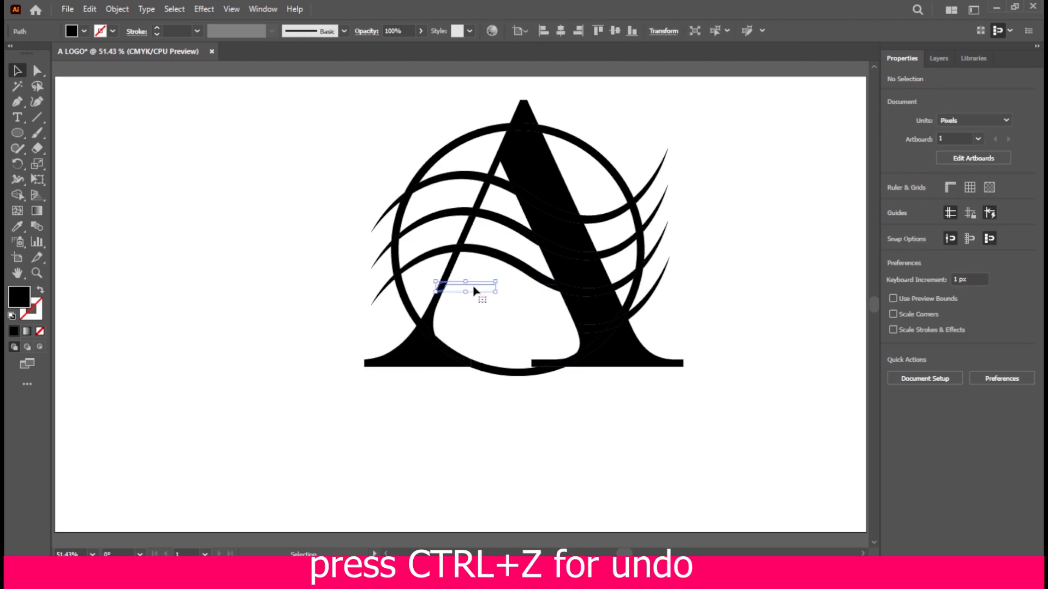
pyautogui.click(473, 291)
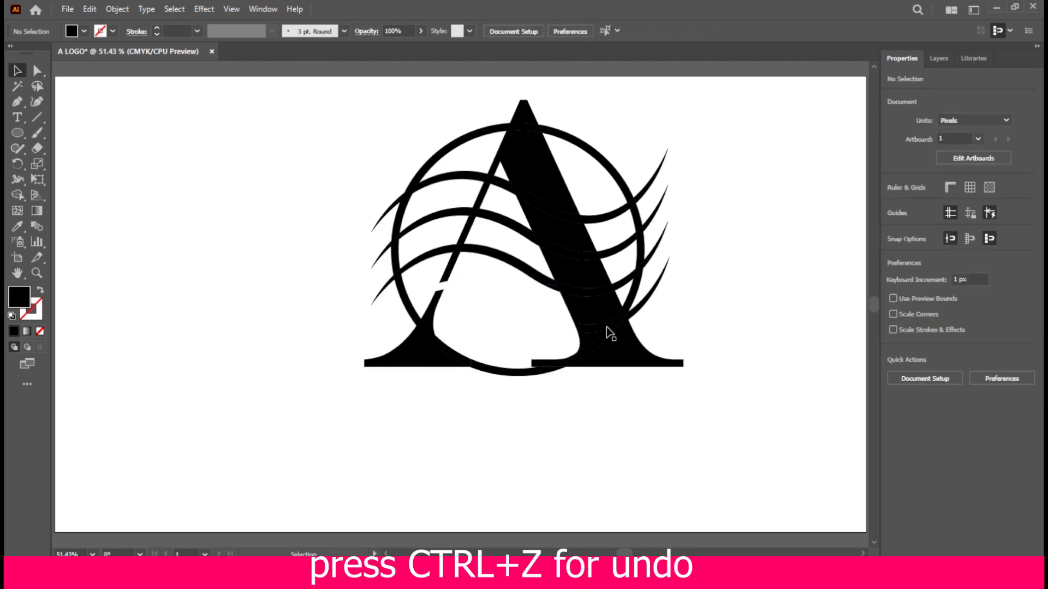
# - Try deleting the lowest wave's right tail outside the circle, and undo the deletion
pyautogui.click(641, 309)
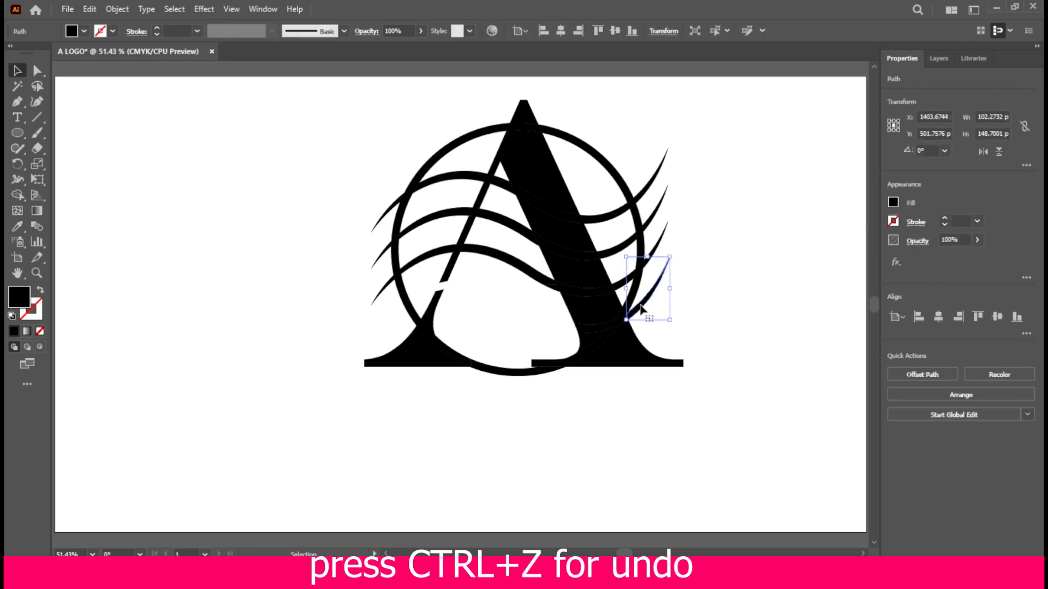
pyautogui.press('Delete')
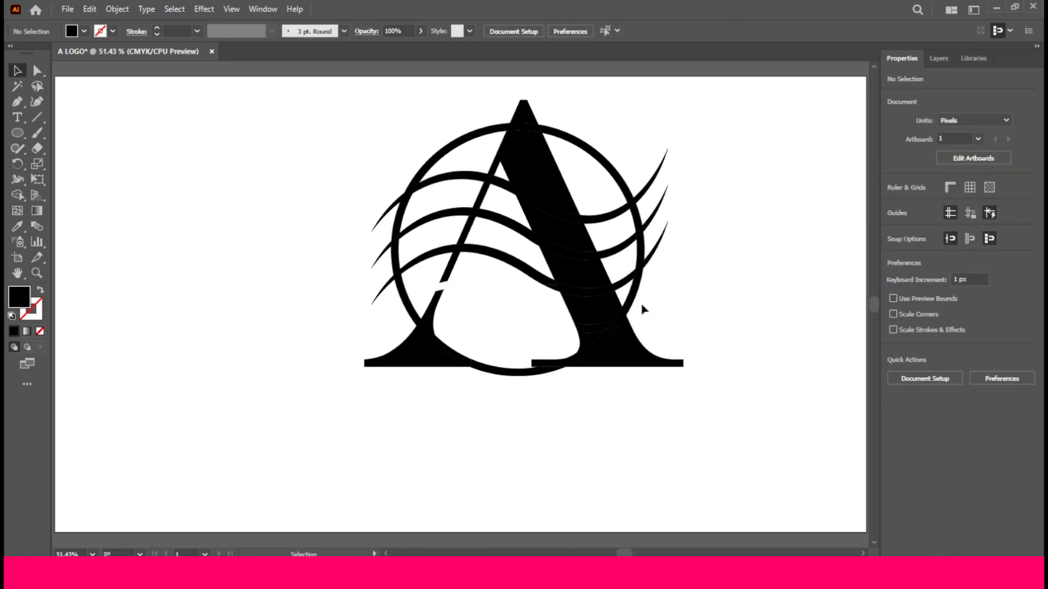
pyautogui.hotkey('ctrl', 'z')
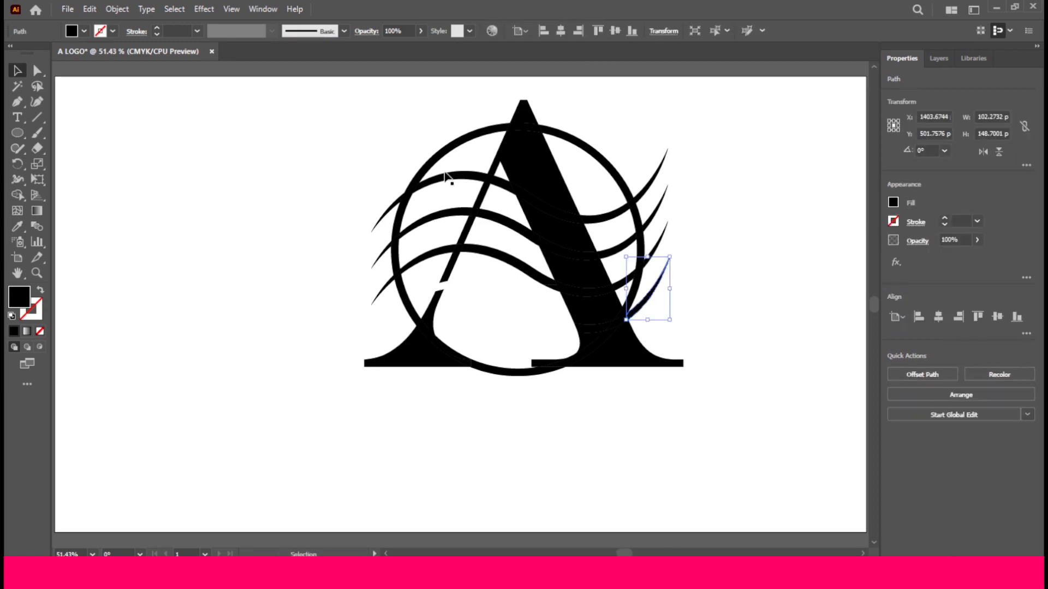
# - Delete the top wave's pieces from inside the circle's left edge, across the A's stem and out through its right tail, keeping the left tail
pyautogui.click(445, 176)
pyautogui.press('Delete')
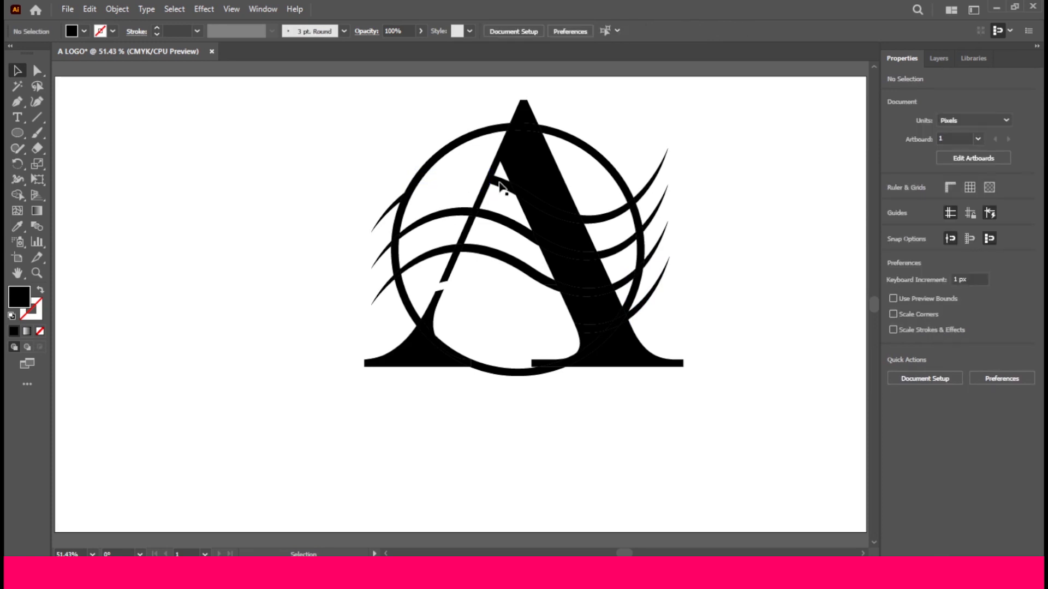
pyautogui.click(501, 186)
pyautogui.press('Delete')
pyautogui.click(564, 222)
pyautogui.press('Delete')
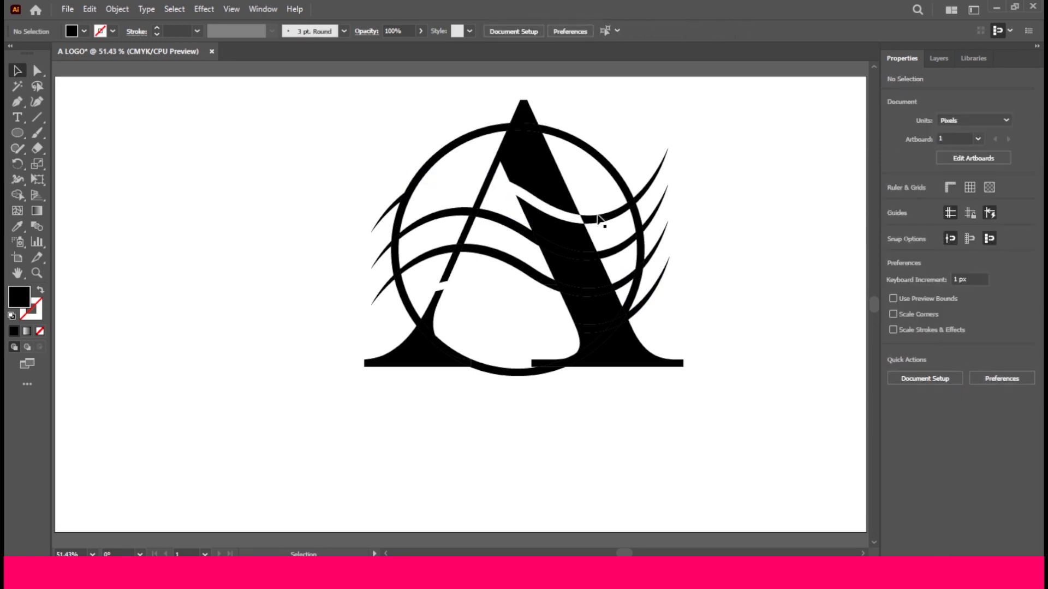
pyautogui.click(615, 215)
pyautogui.press('Delete')
pyautogui.click(649, 187)
pyautogui.press('Delete')
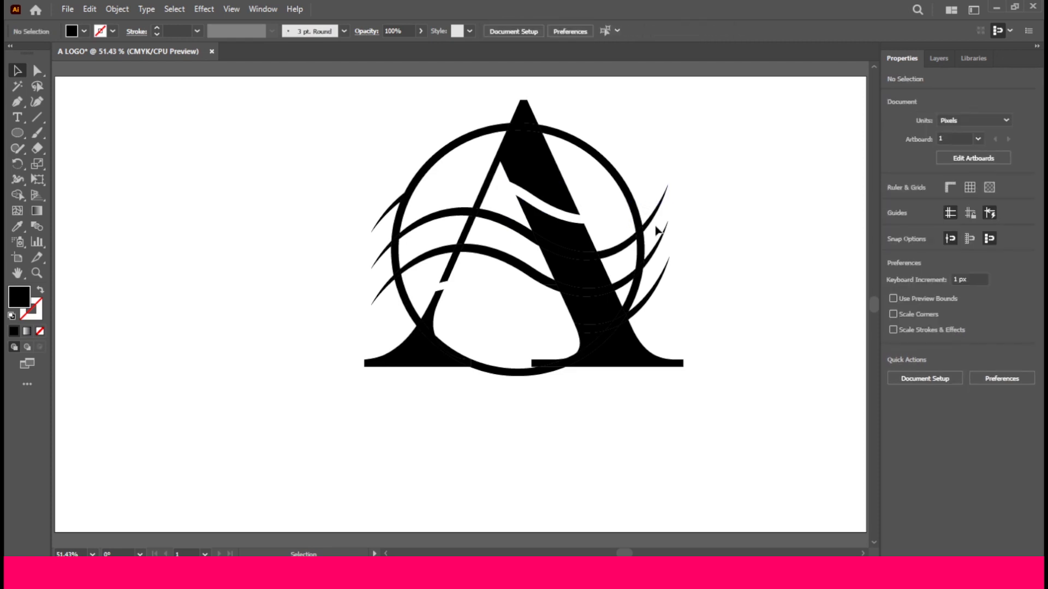
# - Delete the pieces of the A's thick stem and thin leg that lie between the two remaining full waves
pyautogui.press('Delete')
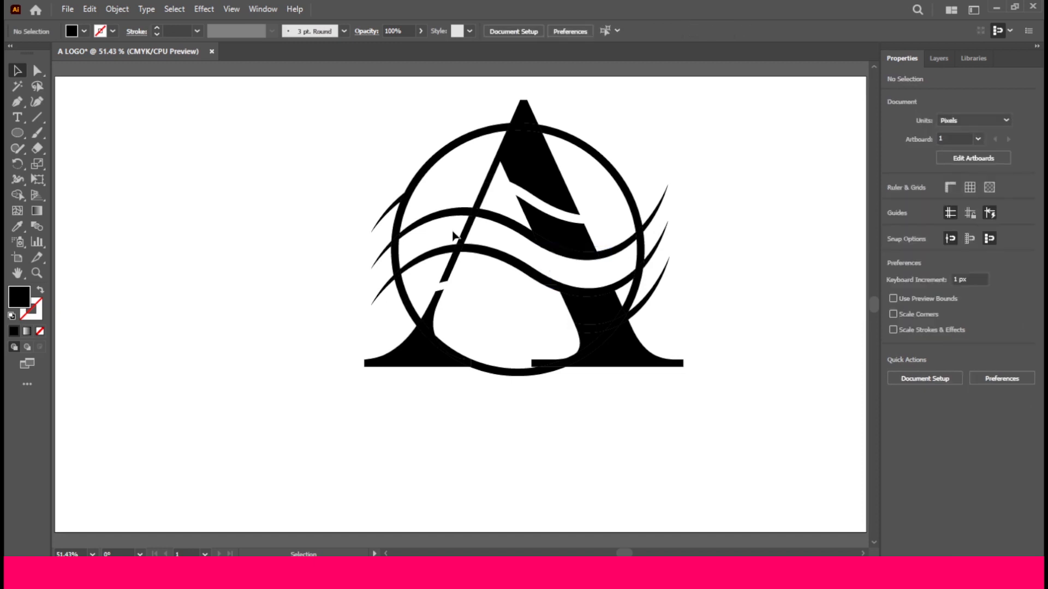
pyautogui.click(463, 238)
pyautogui.press('Delete')
# - Select all the logo pieces, group them and deselect the group
pyautogui.press('v')
pyautogui.moveTo(405, 126); pyautogui.dragTo(690, 414)
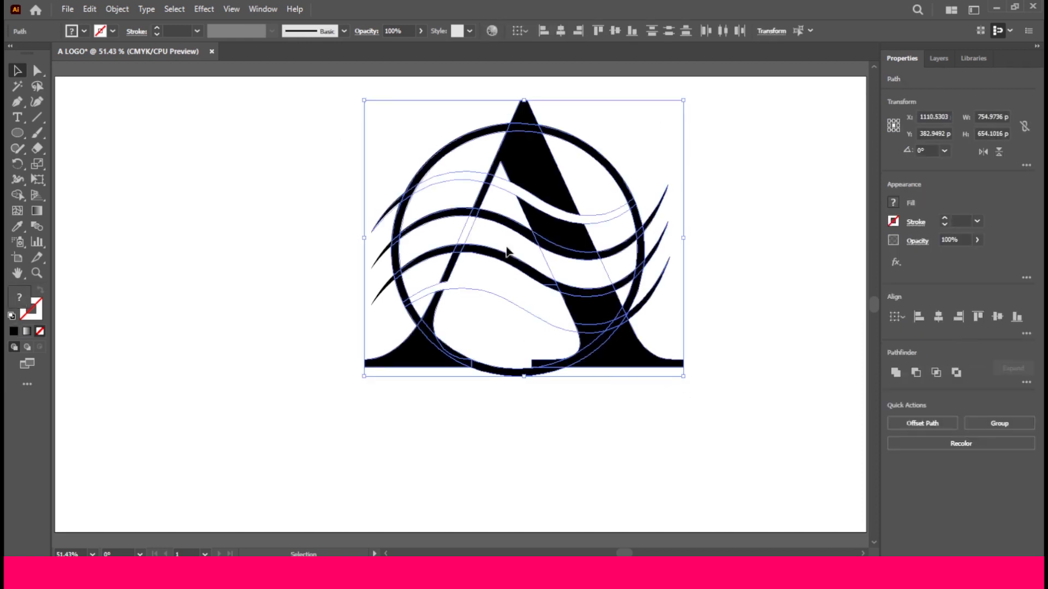
pyautogui.rightClick(506, 231)
pyautogui.click(552, 370)
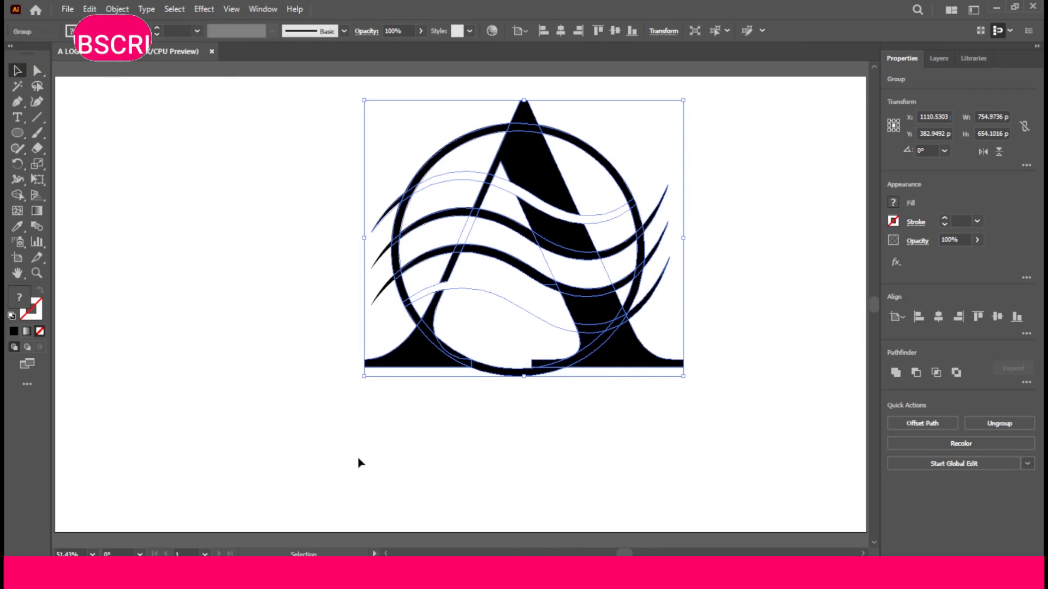
pyautogui.click(484, 436)
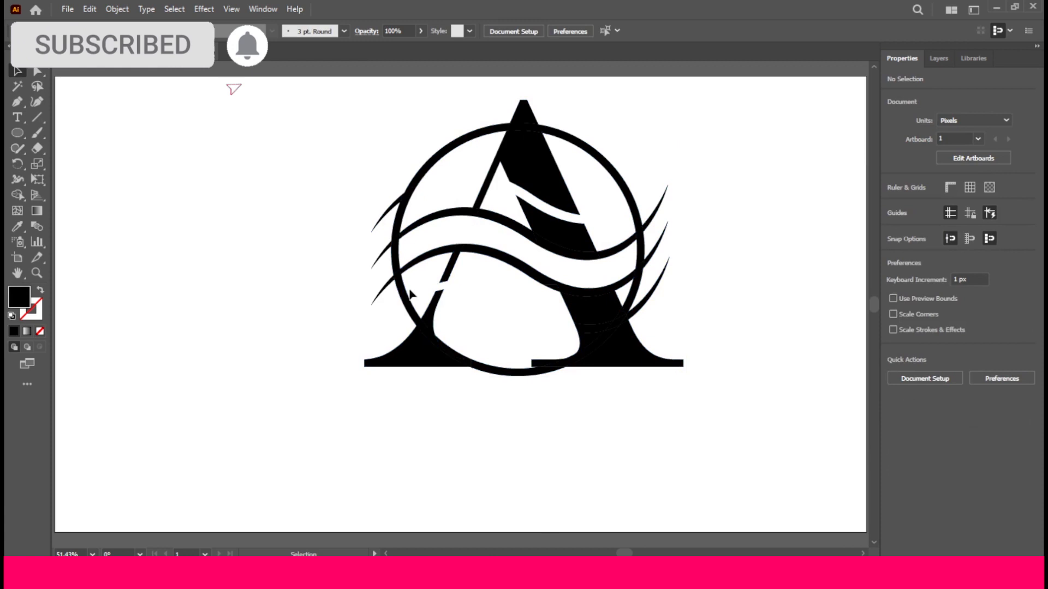
# - Ungroup the logo again and clear the selection
pyautogui.rightClick(423, 247)
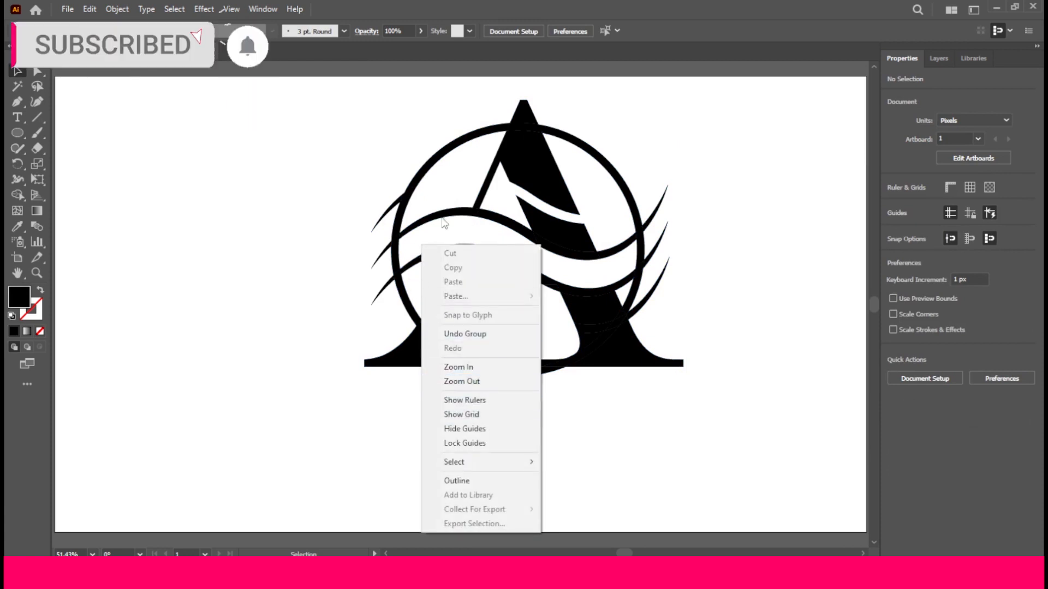
pyautogui.rightClick(408, 188)
pyautogui.click(411, 184)
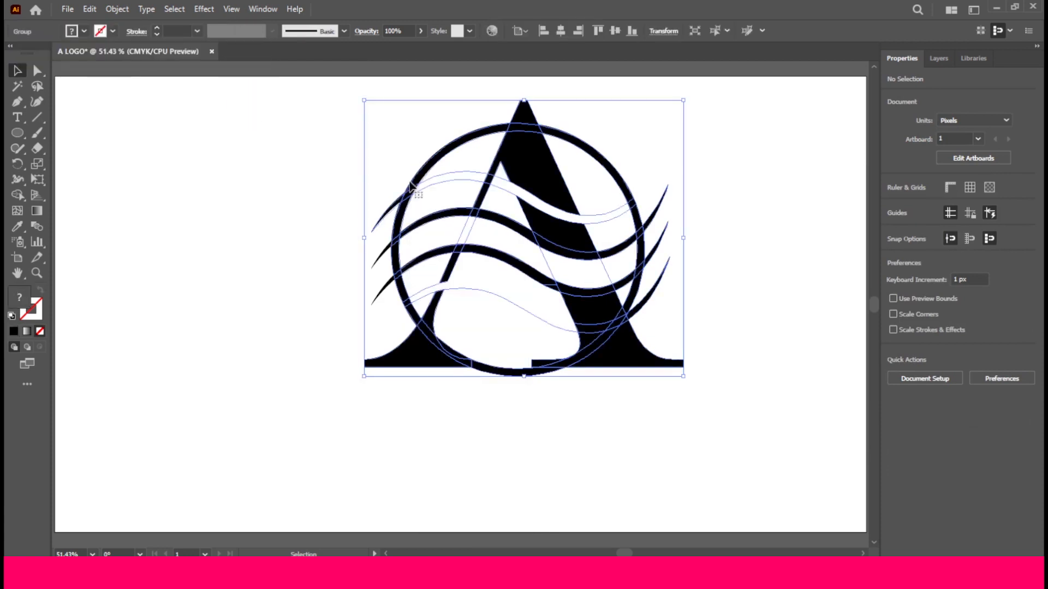
pyautogui.rightClick(411, 182)
pyautogui.click(437, 352)
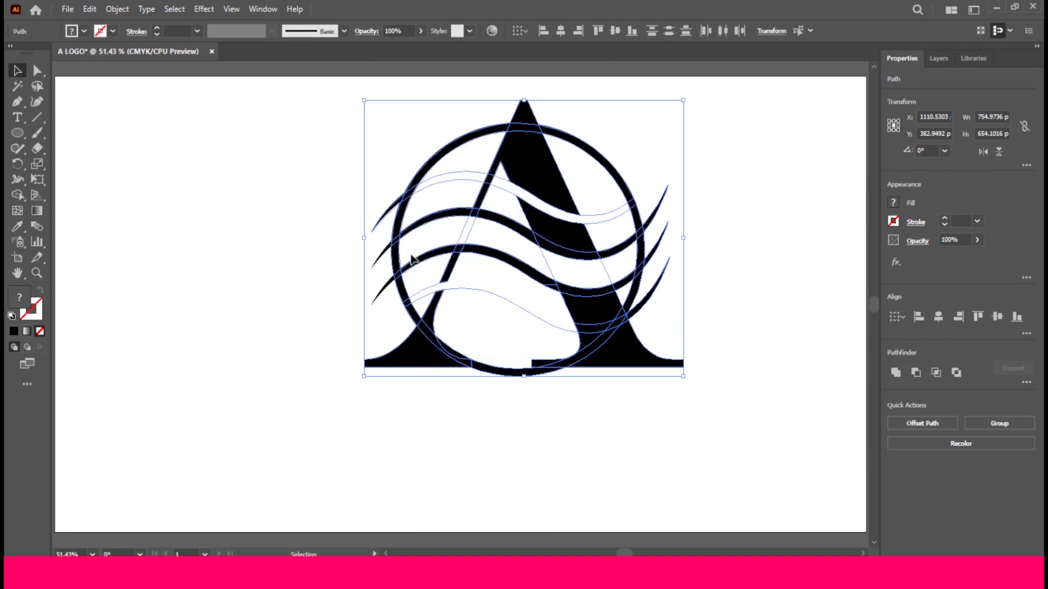
pyautogui.click(325, 264)
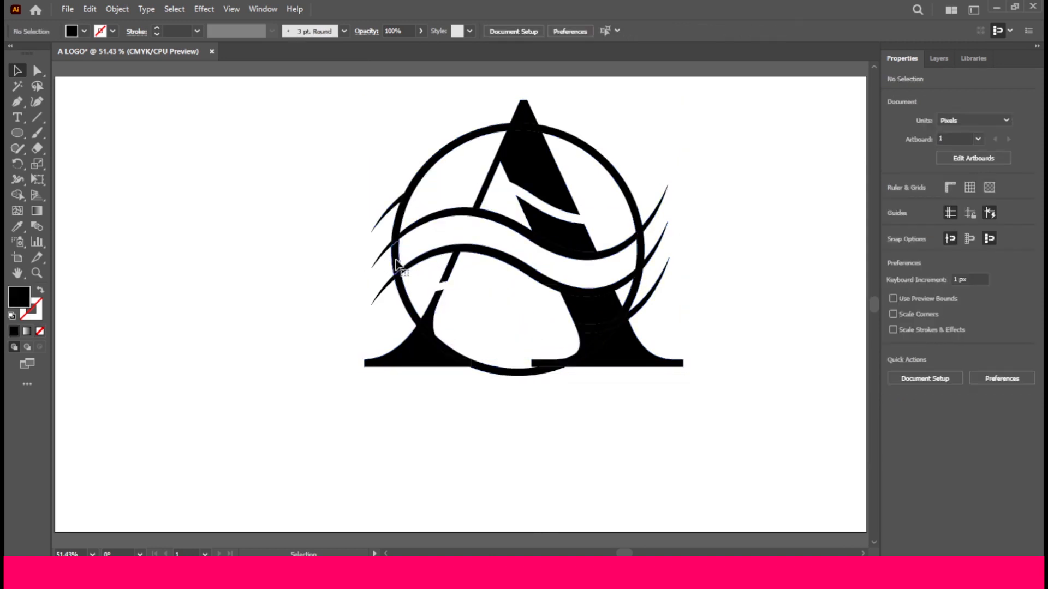
# - Delete the circle's left and right arc pieces between the two full waves
pyautogui.click(396, 260)
pyautogui.press('Delete')
pyautogui.click(641, 251)
pyautogui.press('Delete')
# - Select all the remaining logo pieces and group them
pyautogui.moveTo(690, 94); pyautogui.dragTo(318, 426)
pyautogui.rightClick(547, 220)
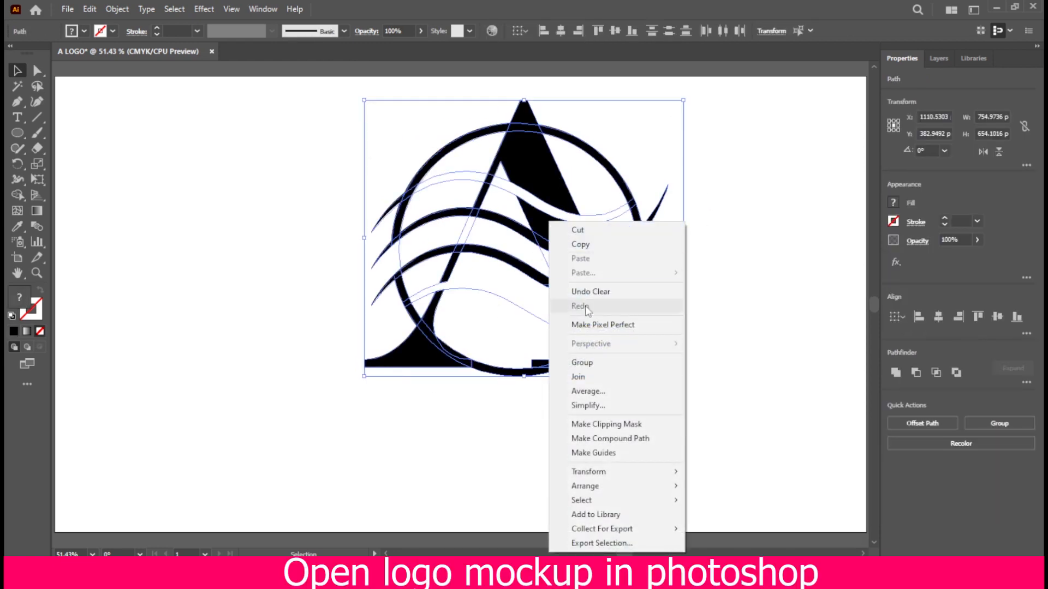
pyautogui.click(582, 363)
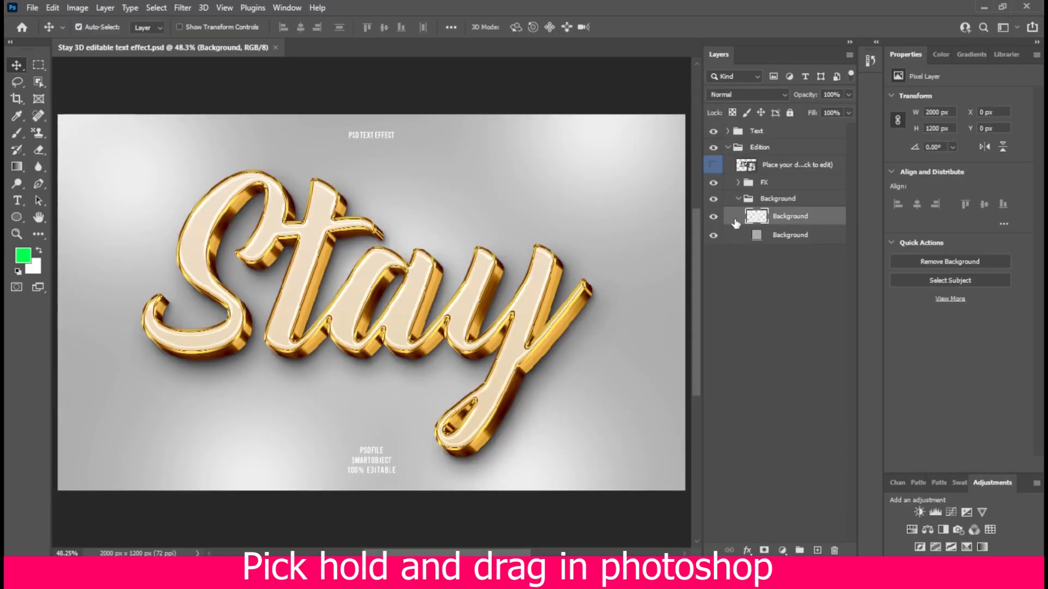
# - Switch to Photoshop and open the placeholder smart object in Stay 3D editable text effect.psd for editing
pyautogui.doubleClick(747, 168)
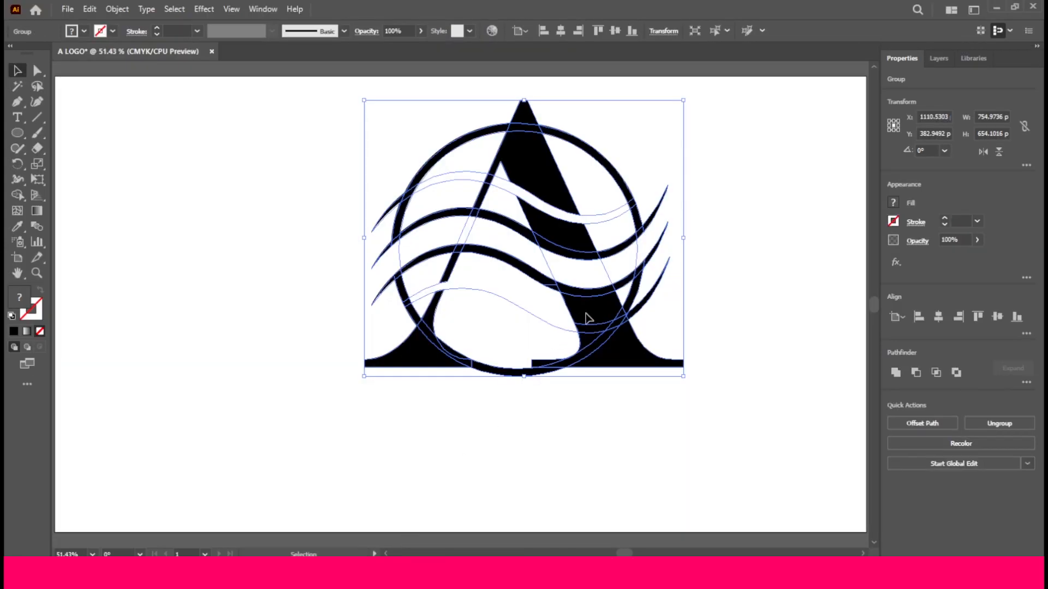
# - Bring the grouped logo from Illustrator into the open Photoshop smart object and scale it to about 1035 × 898 px
pyautogui.moveTo(584, 304); pyautogui.dragTo(404, 519)
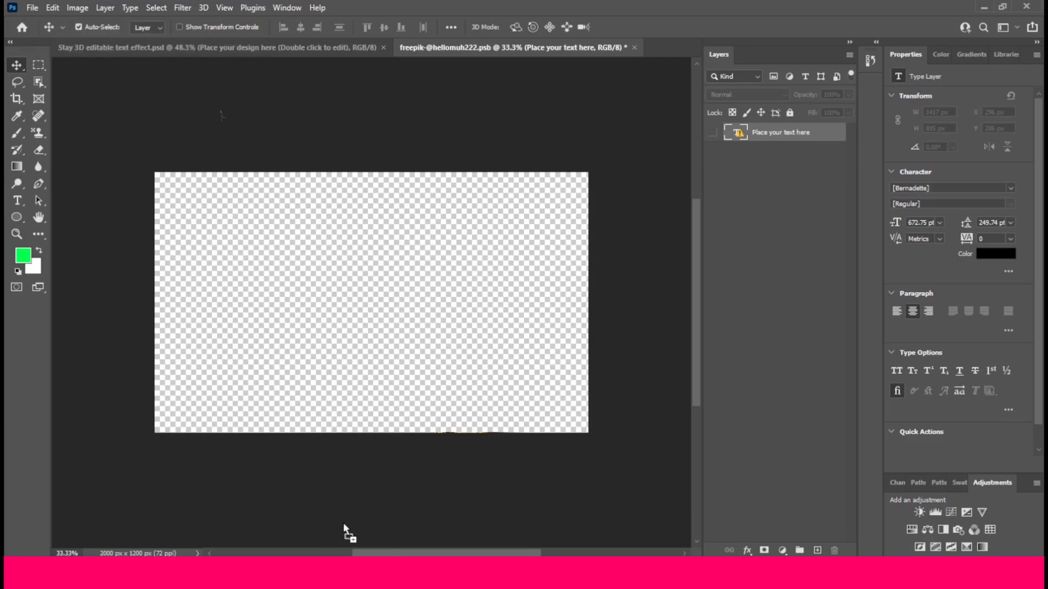
pyautogui.moveTo(378, 339); pyautogui.dragTo(374, 340)
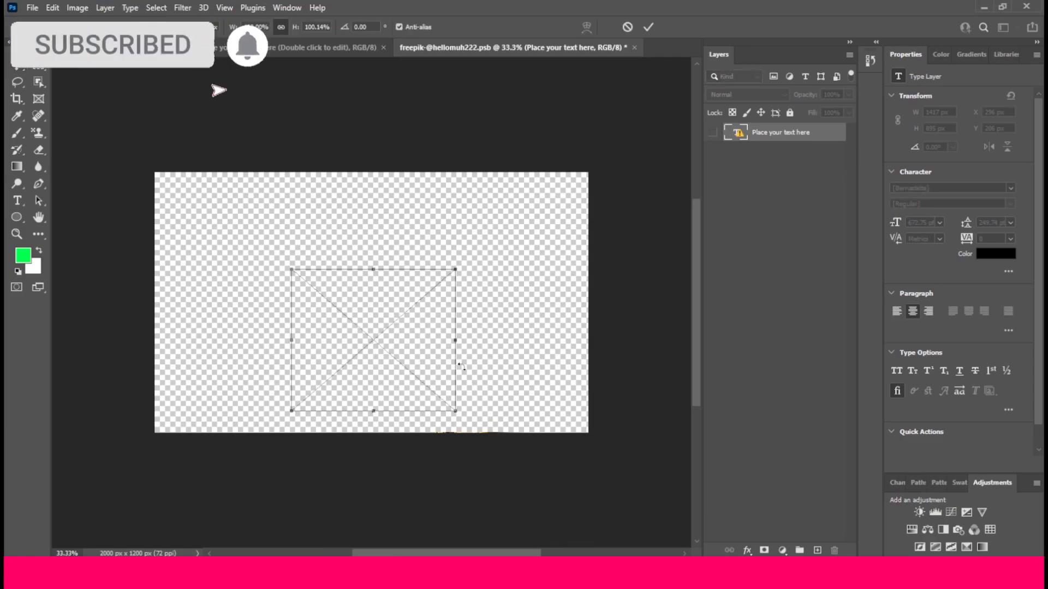
pyautogui.moveTo(373, 269); pyautogui.dragTo(380, 217)
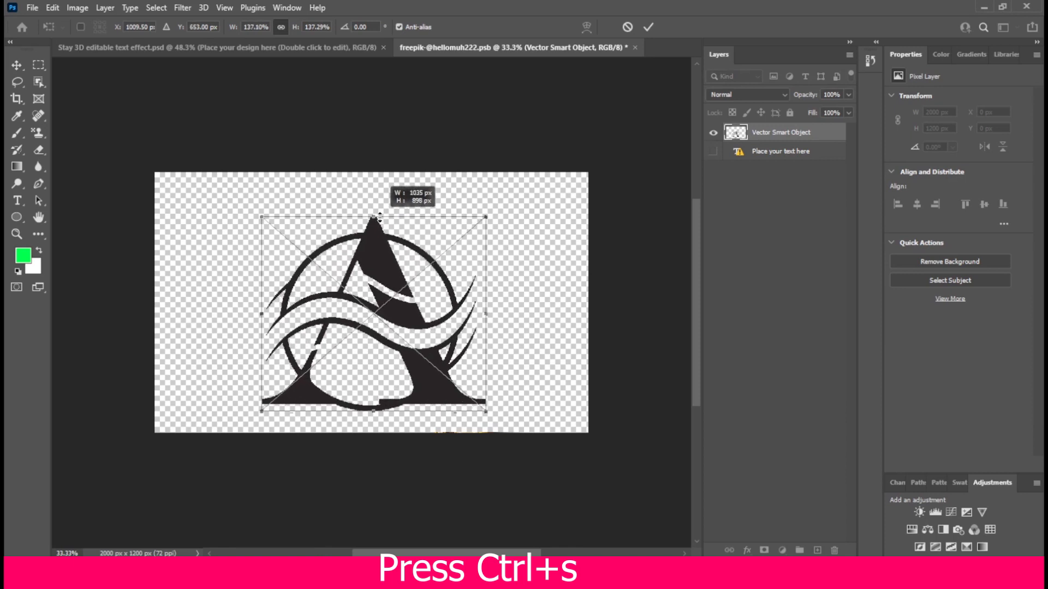
pyautogui.press('Return')
# - Move the logo up to the middle of the canvas and save the smart object, returning to Stay 3D editable text effect.psd
pyautogui.hotkey('ctrl', '0')
pyautogui.moveTo(382, 288); pyautogui.dragTo(388, 241)
pyautogui.hotkey('ctrl', 's')
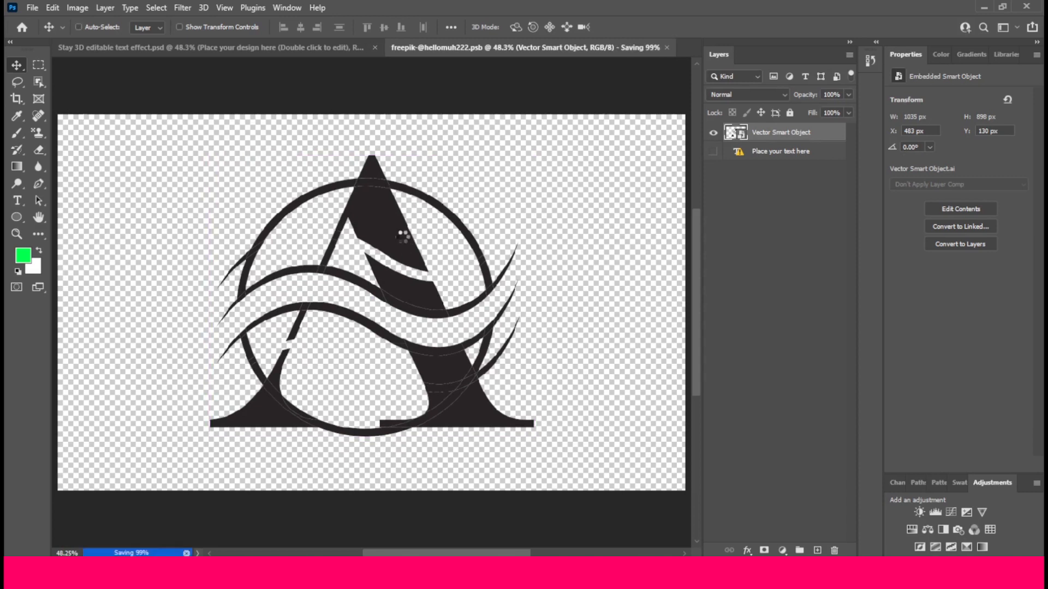
pyautogui.click(261, 47)
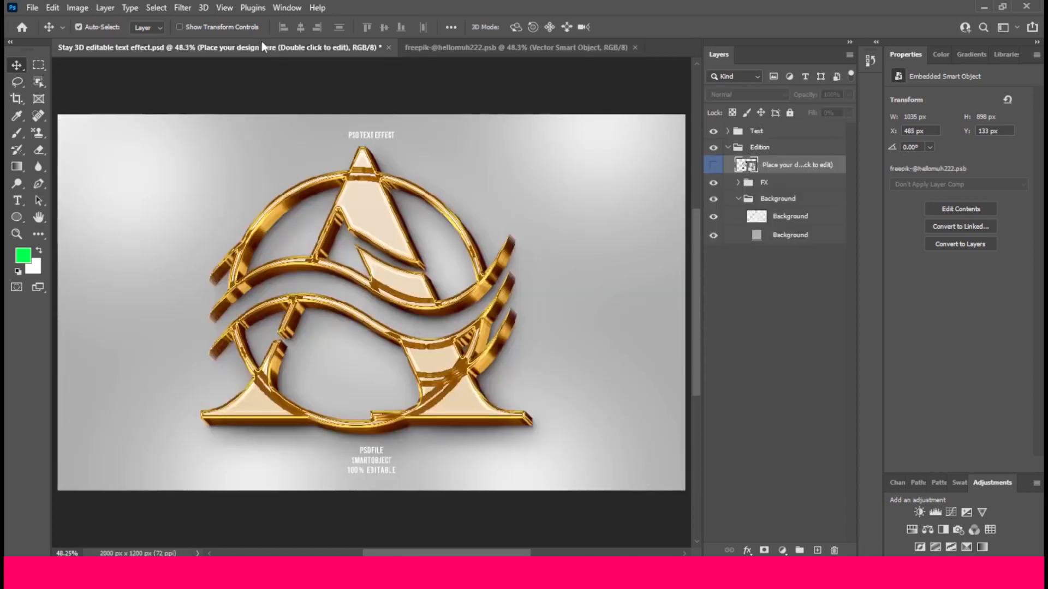
# - Hide and show the Text group again, and undo a trial move of the Surface copy 2 layer
pyautogui.click(716, 131)
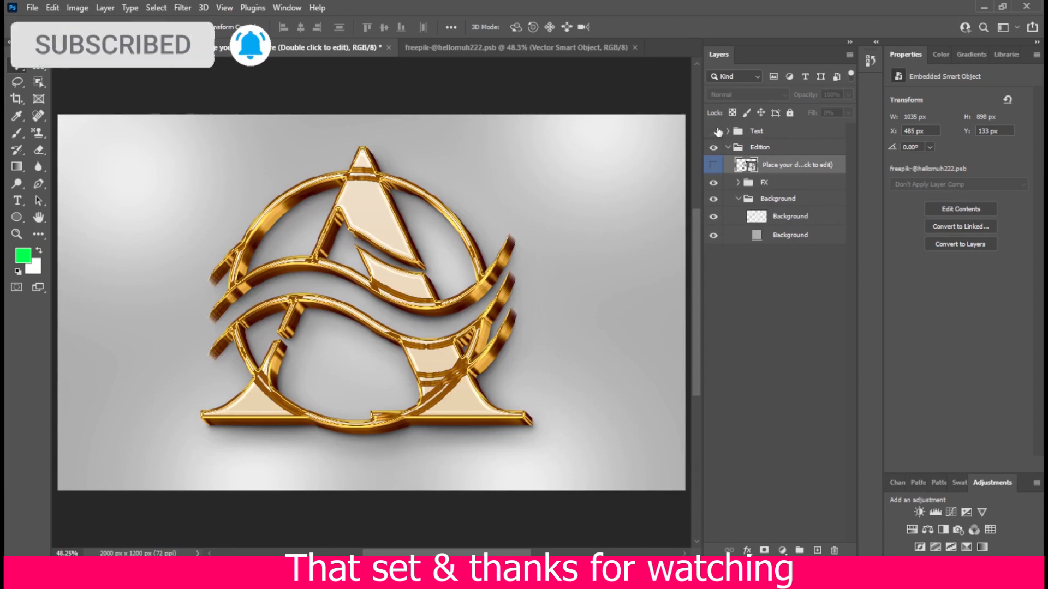
pyautogui.click(714, 132)
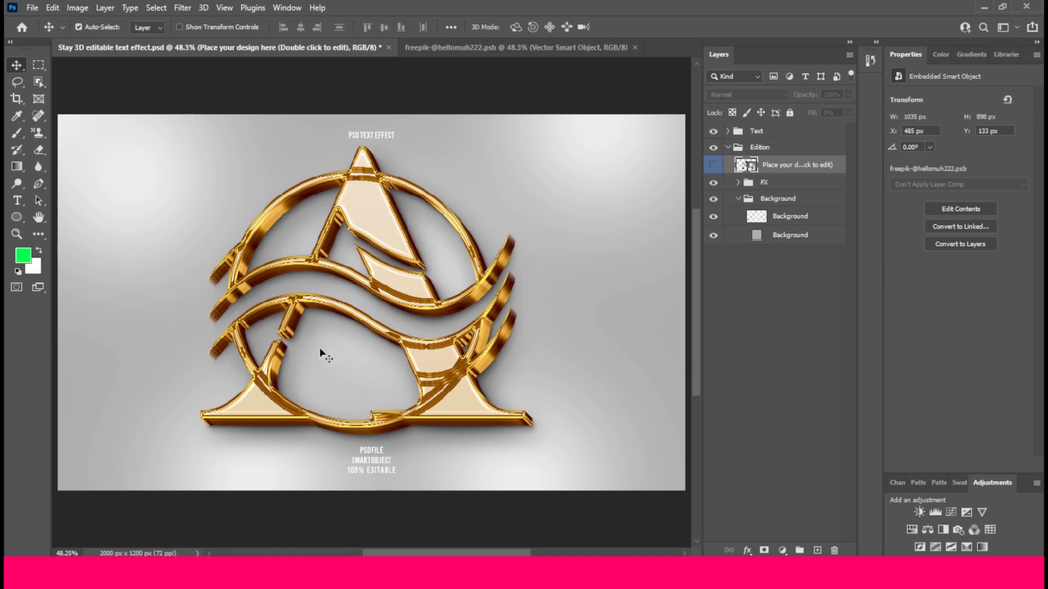
pyautogui.moveTo(320, 350); pyautogui.dragTo(379, 384)
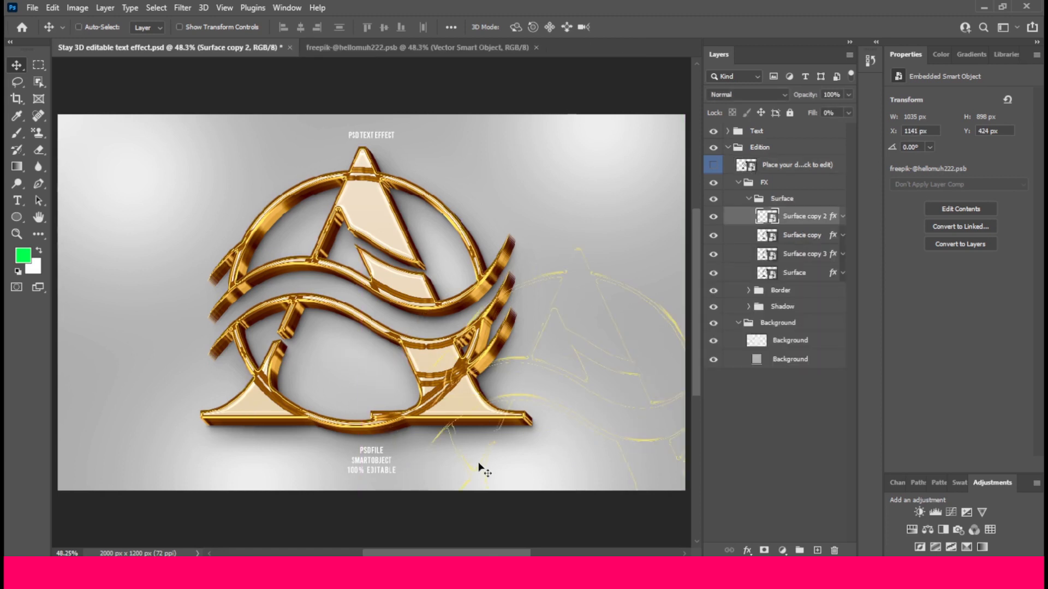
pyautogui.hotkey('ctrl', 'z')
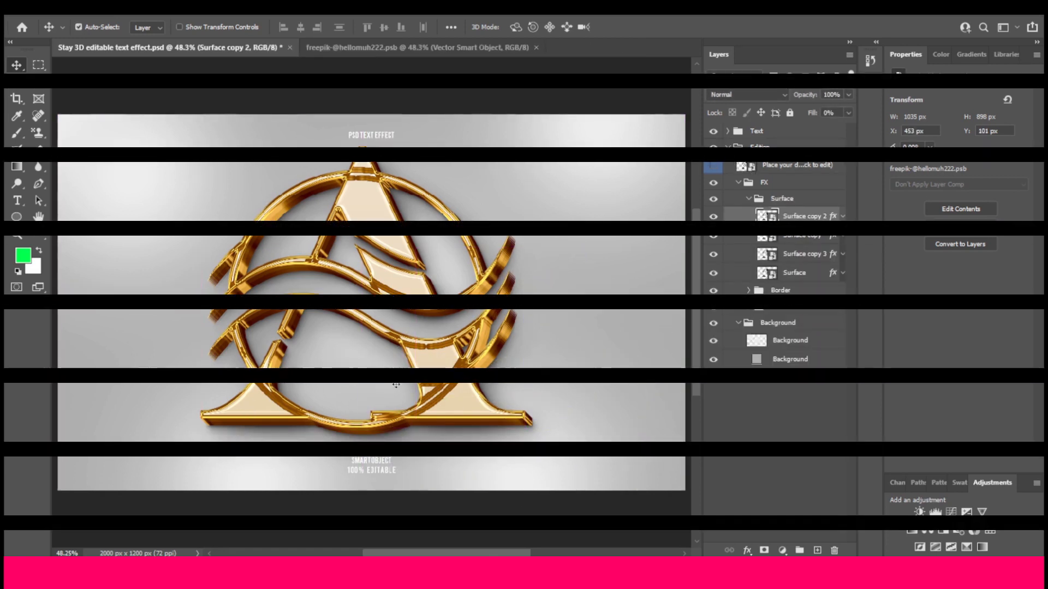